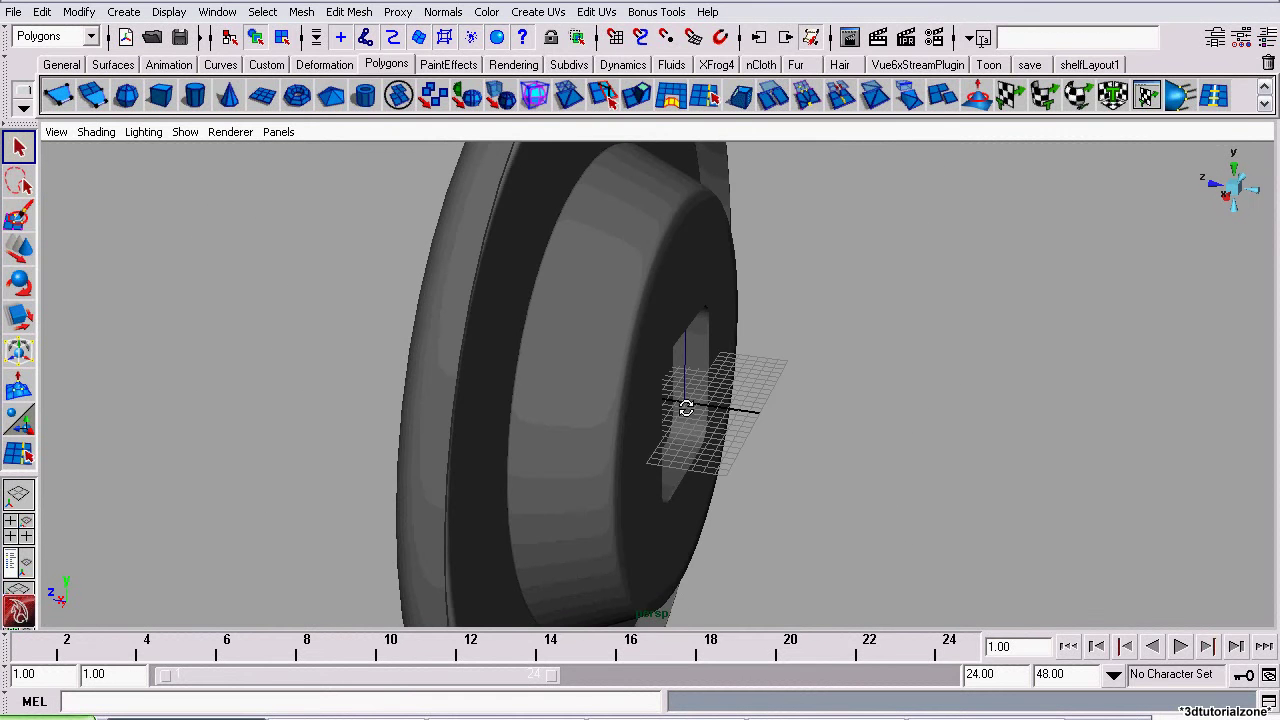
Check the reference photos of the clock in the images folder against the recess in the modelled body
left_click(506, 717)
left_click(911, 597)
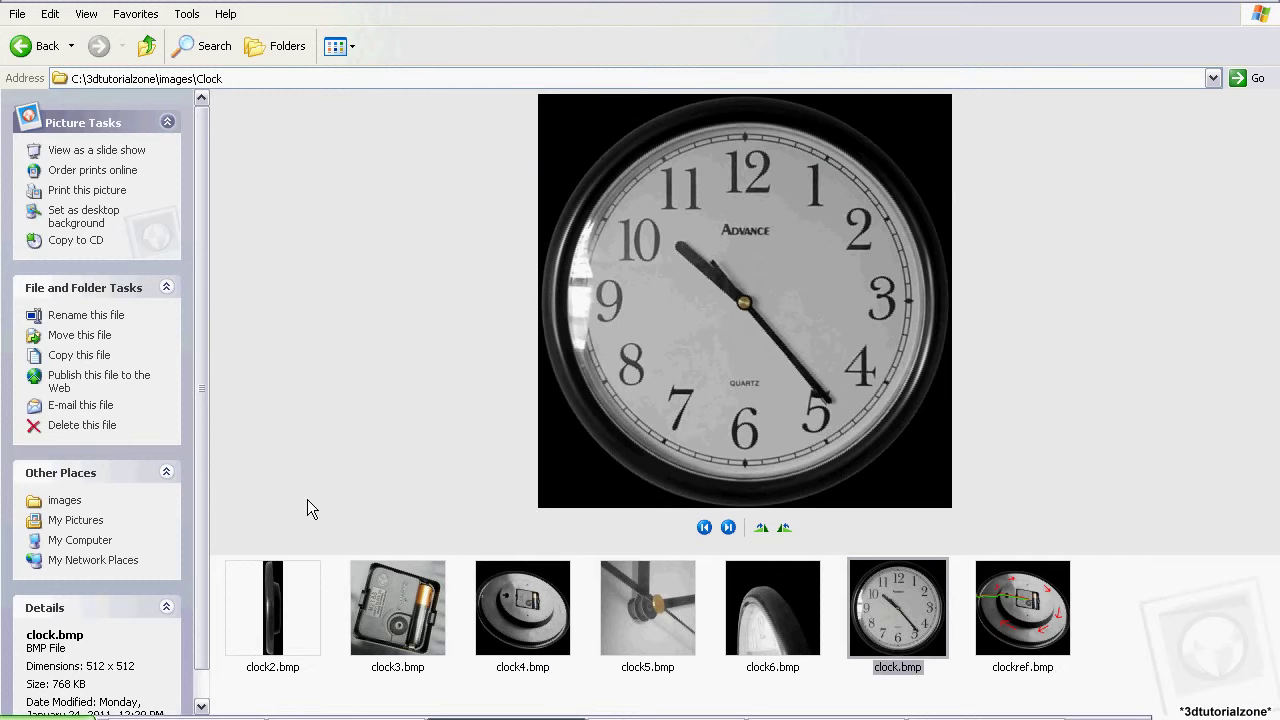
left_click(190, 717)
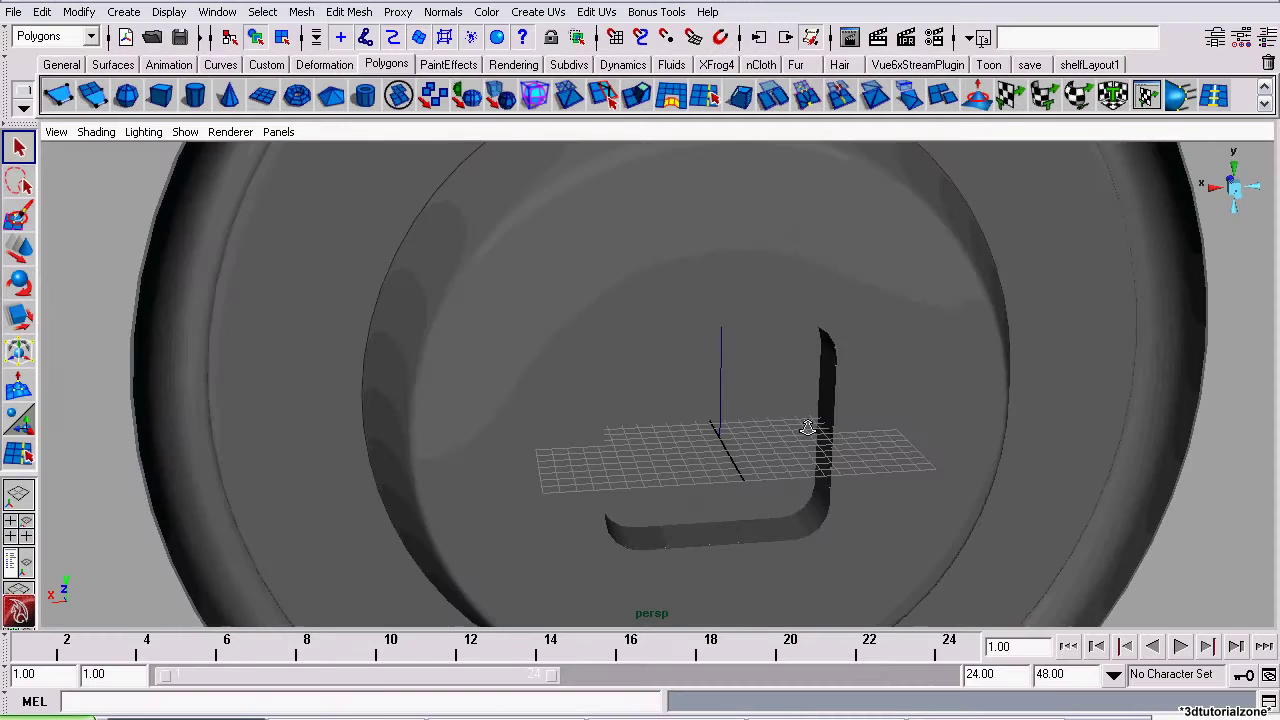
scroll(456, 331, "down", 3)
left_click_drag(690, 395, 1172, 434, "alt")
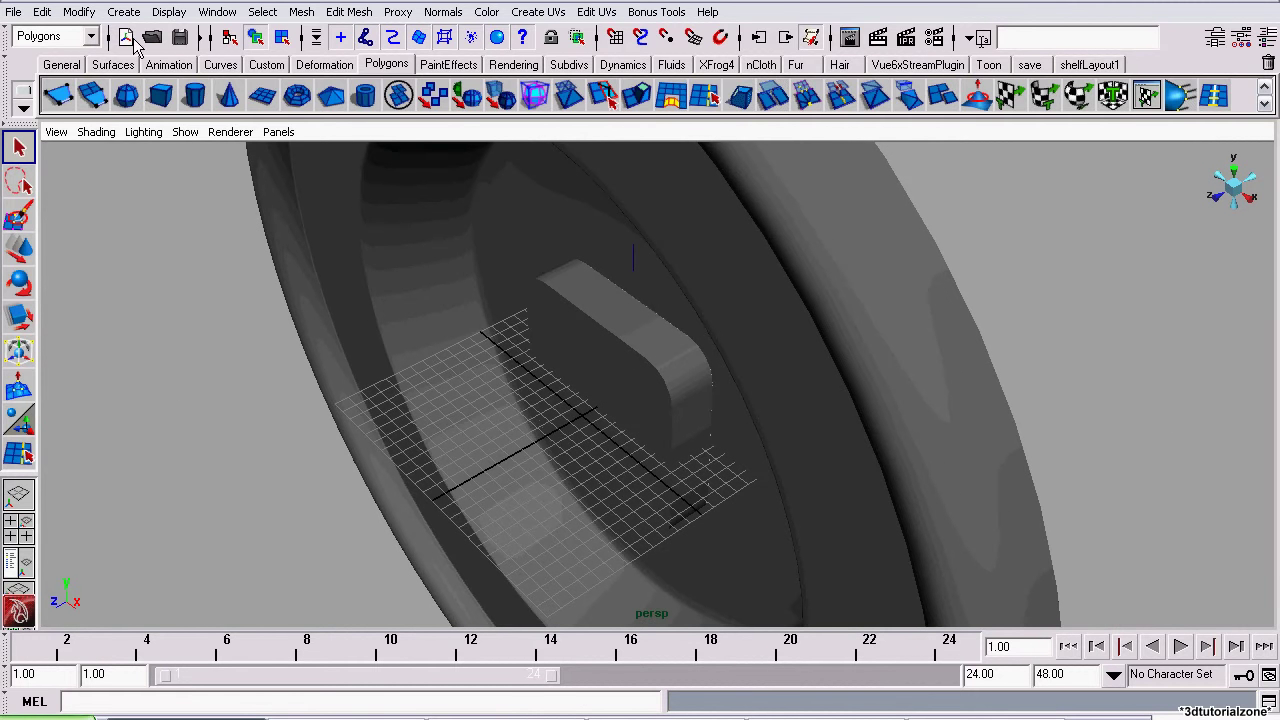
Create a polygon cube and scale it uniformly in the wireframe back view to sit just inside the rounded square recess
left_click(161, 95)
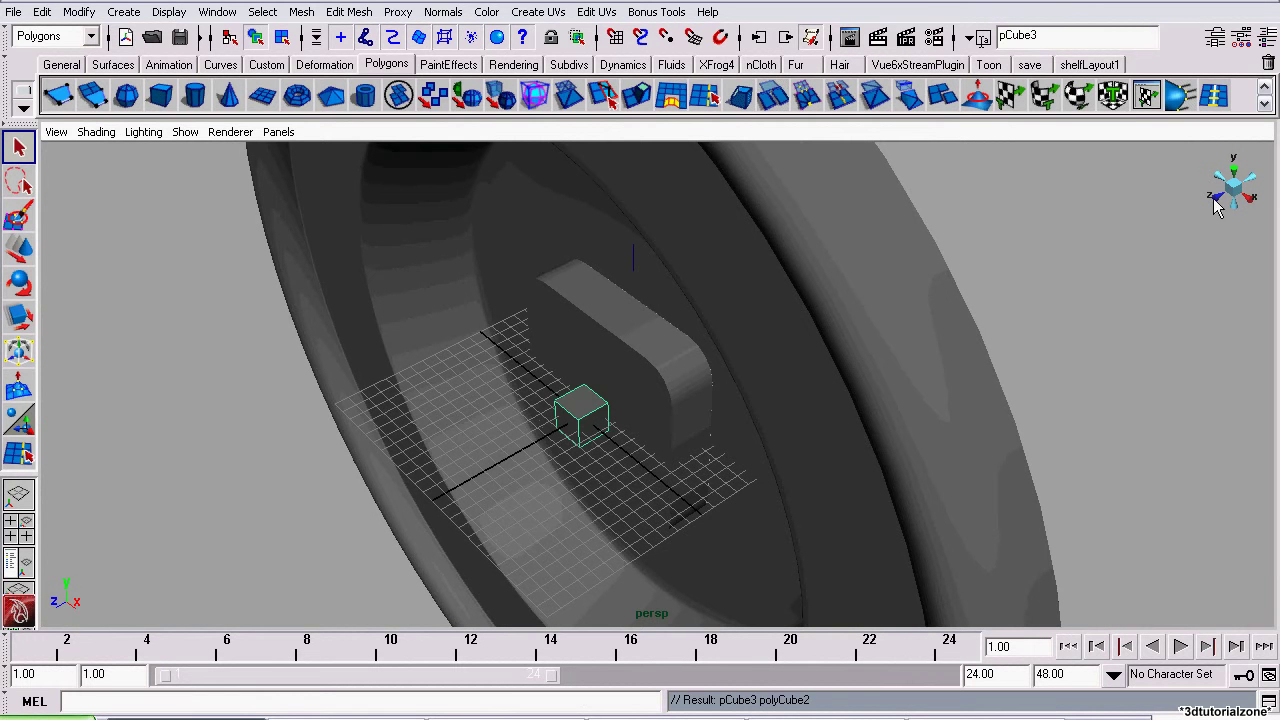
left_click(1247, 190)
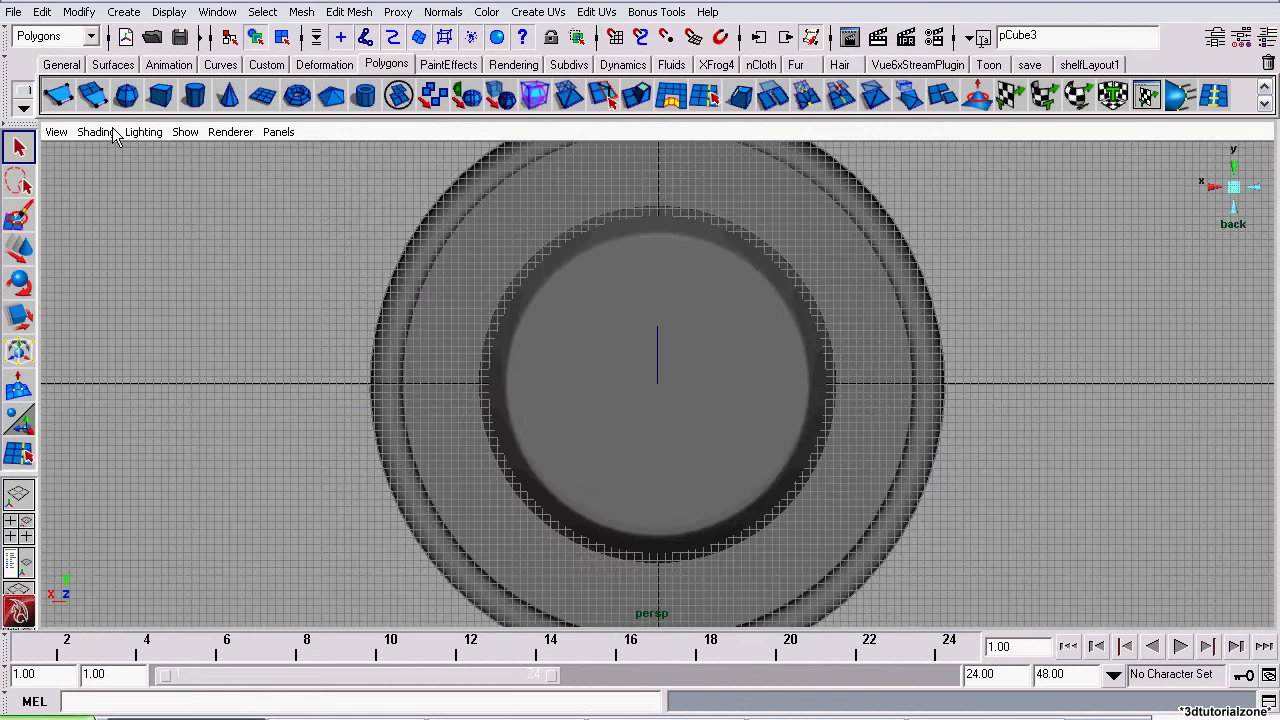
left_click(113, 137)
left_click(100, 160)
left_click(18, 318)
scroll(520, 418, "up", 3)
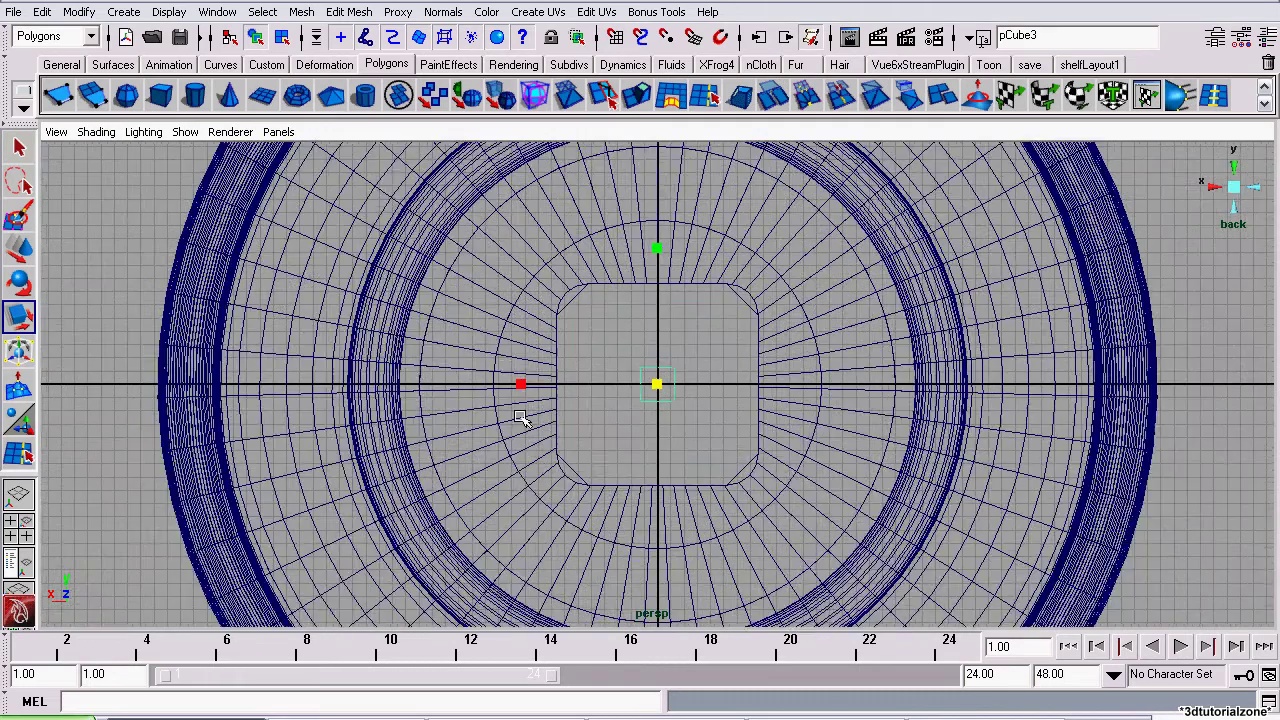
scroll(520, 417, "up", 1)
middle_click_drag(467, 341, 614, 347)
scroll(619, 345, "up", 5)
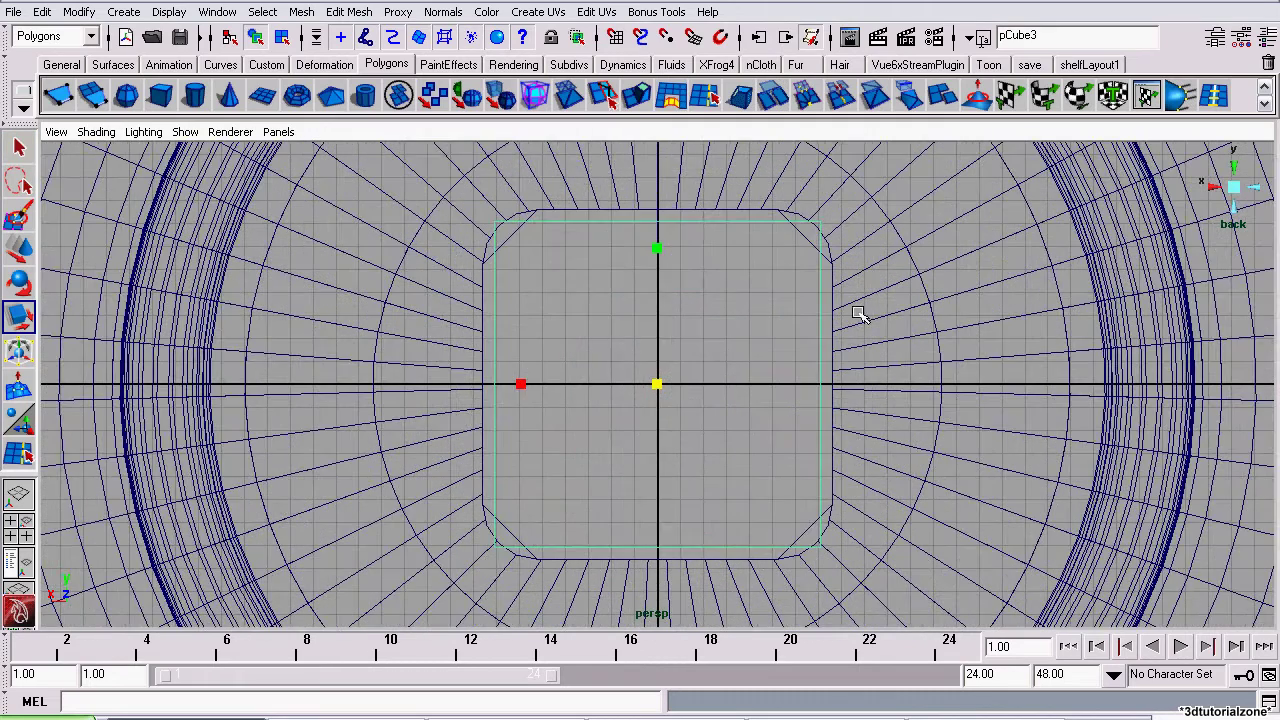
middle_click_drag(863, 313, 852, 323)
Move the cube along Z into the recess and flatten its depth into a thin box
left_click(20, 250)
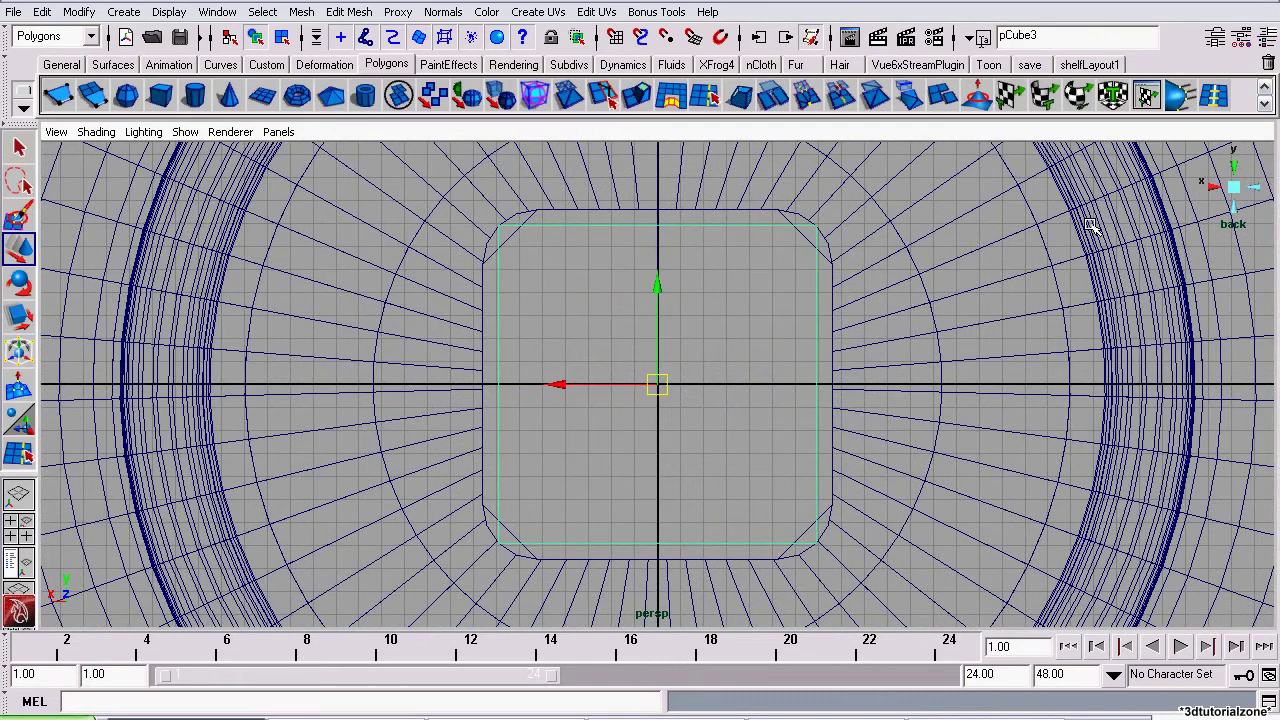
left_click(1211, 186)
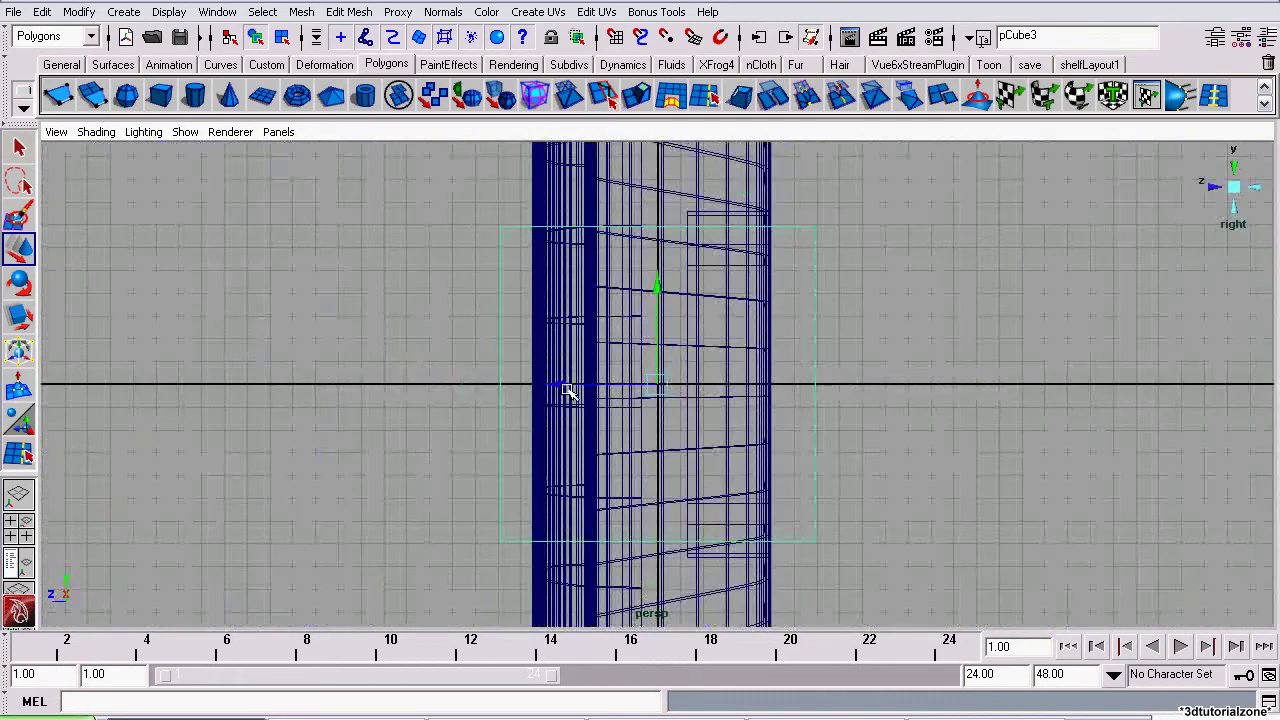
left_click_drag(571, 386, 727, 383)
left_click(18, 316)
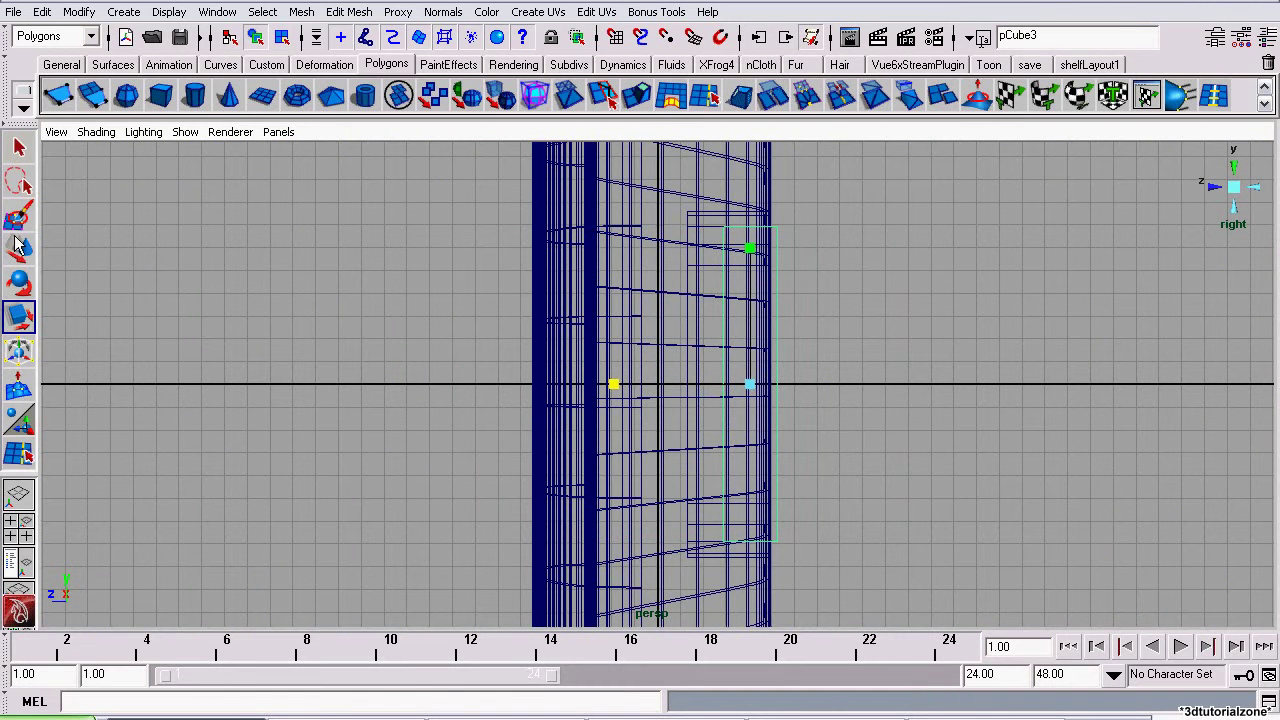
left_click(18, 248)
Inspect the box's fit in the recess from several angles in the shaded perspective view
left_click(1233, 187)
left_click(96, 131)
left_click(115, 177)
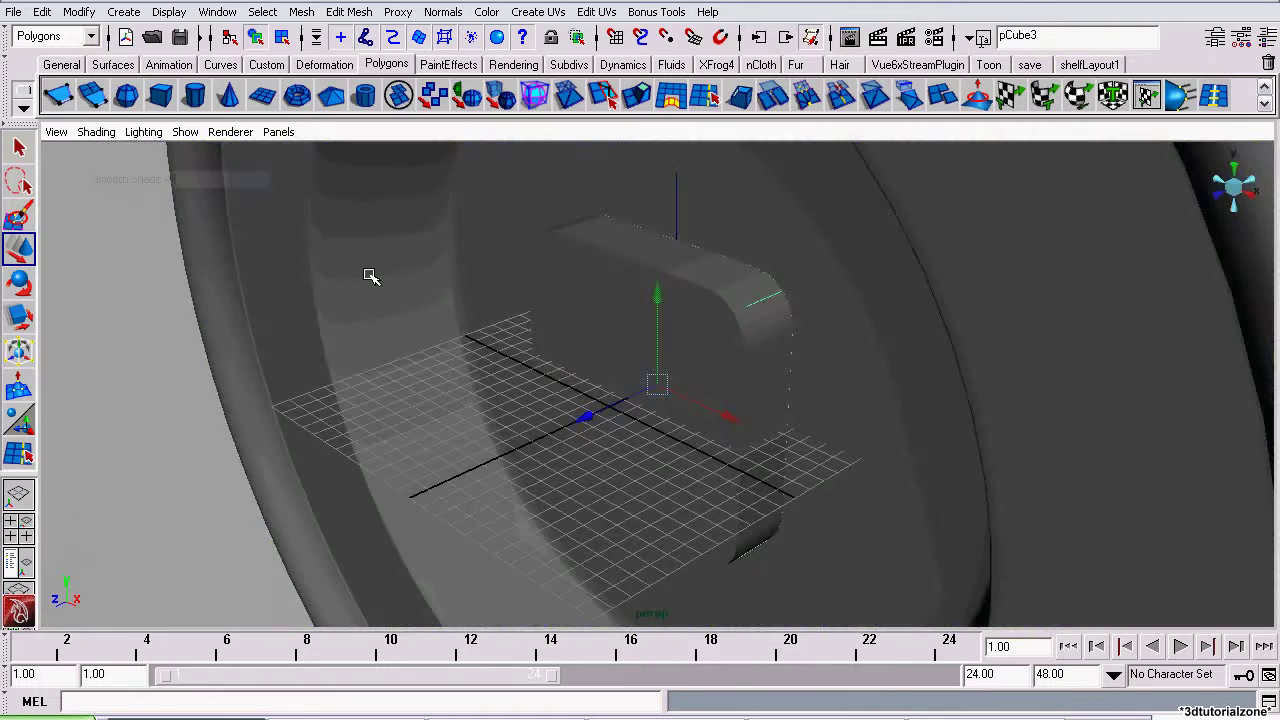
left_click_drag(370, 277, 246, 352, "alt")
right_click_drag(675, 385, 600, 391, "alt")
left_click_drag(600, 391, 466, 334, "alt")
right_click_drag(466, 334, 703, 406, "alt")
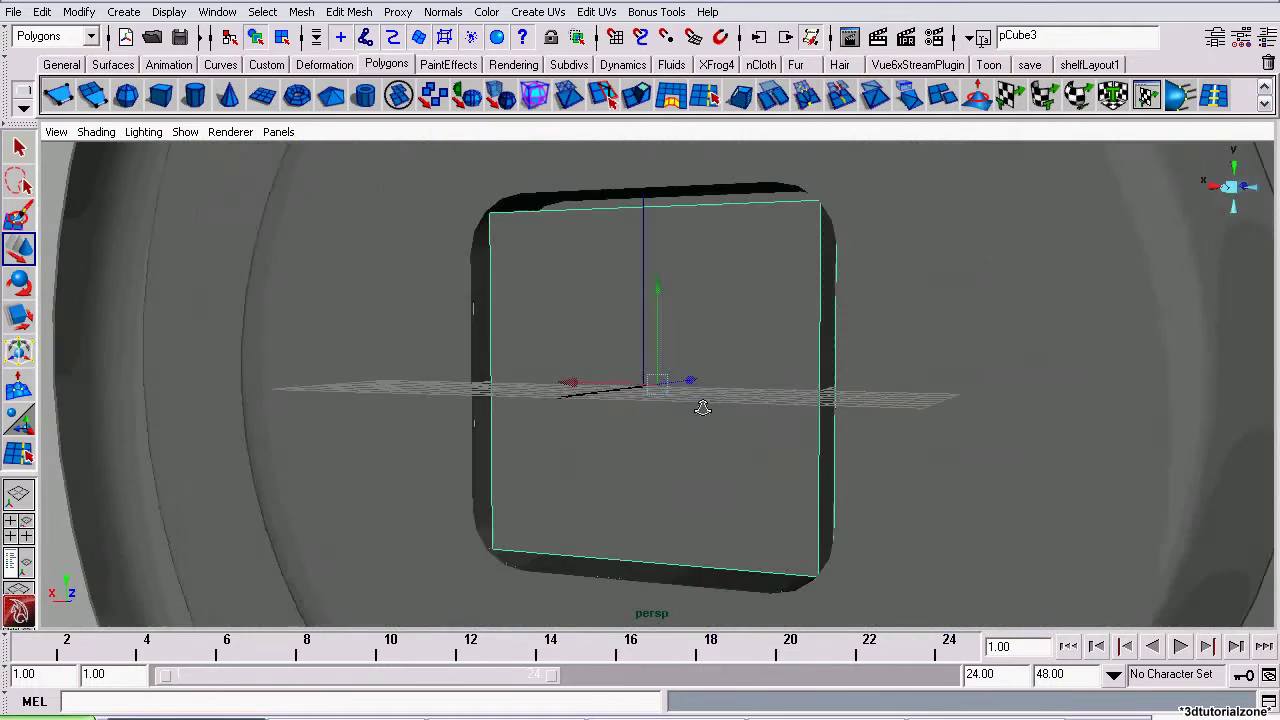
left_click_drag(703, 406, 752, 401, "alt")
right_click_drag(753, 402, 806, 414, "alt")
left_click(210, 311)
left_click_drag(307, 307, 630, 356, "alt")
left_click_drag(594, 300, 561, 450, "alt")
middle_click_drag(641, 345, 581, 514, "alt")
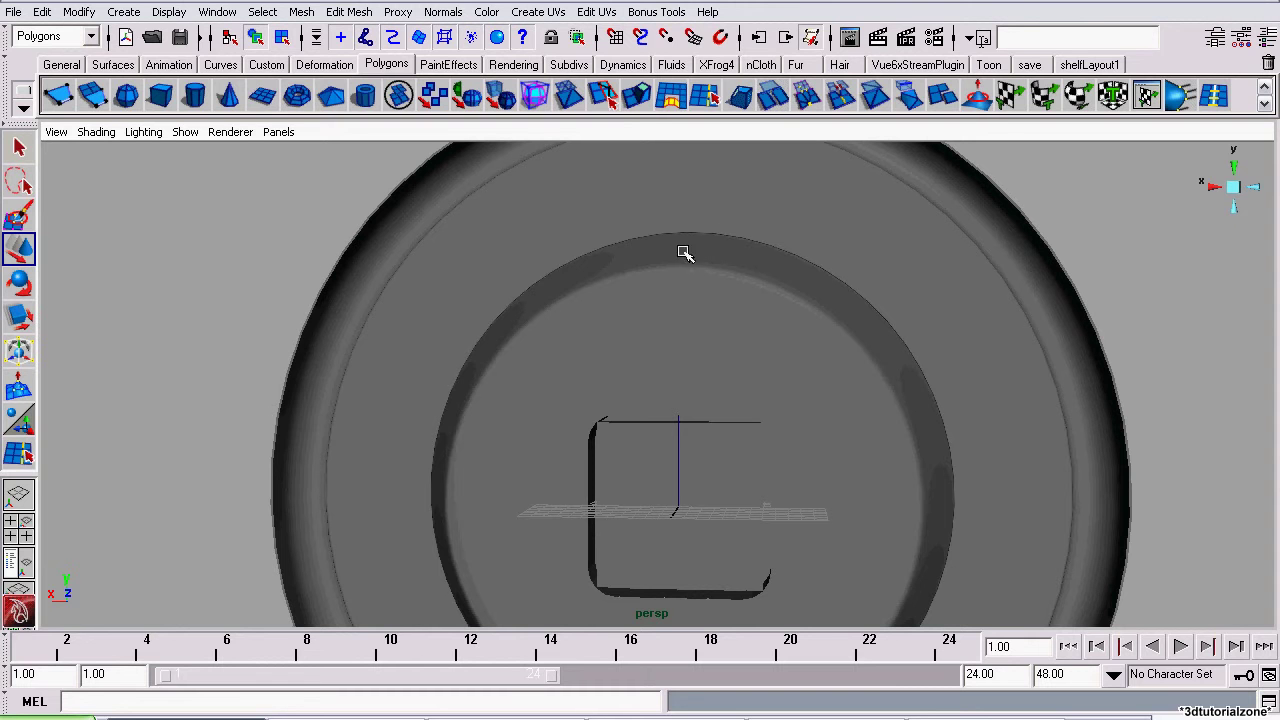
Create an empty display layer and name it body
left_click(1266, 40)
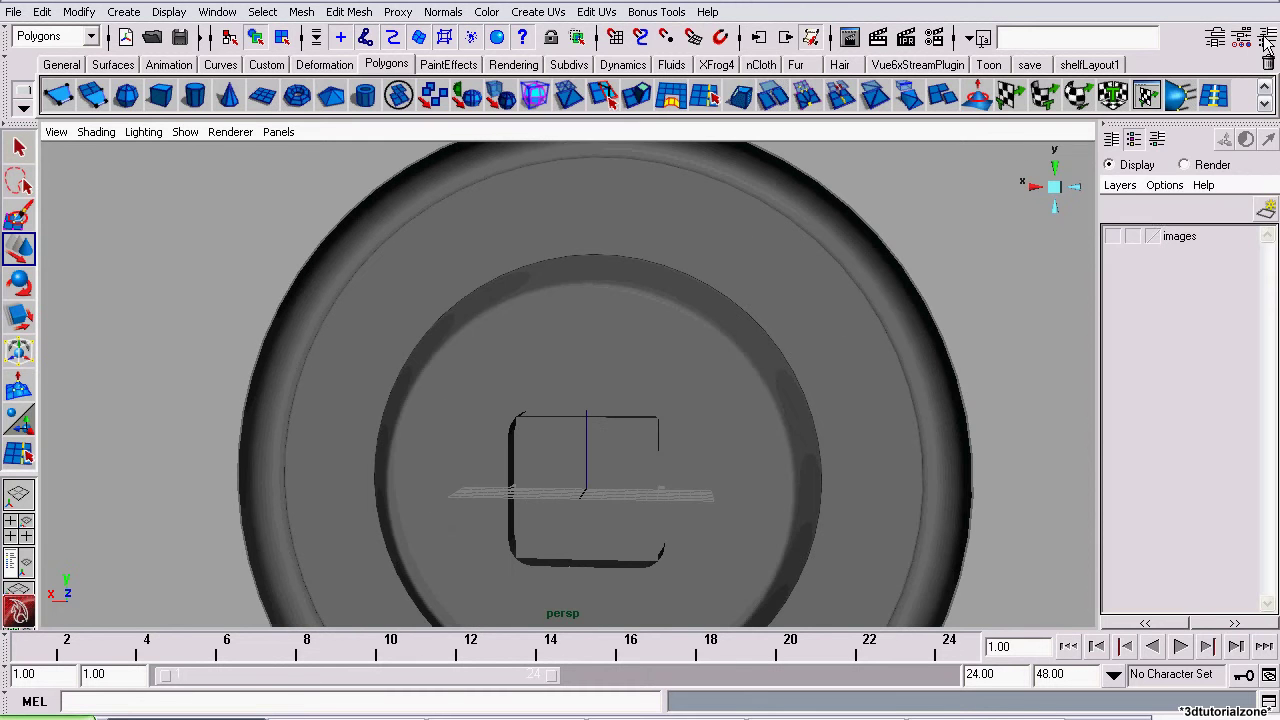
left_click(1119, 187)
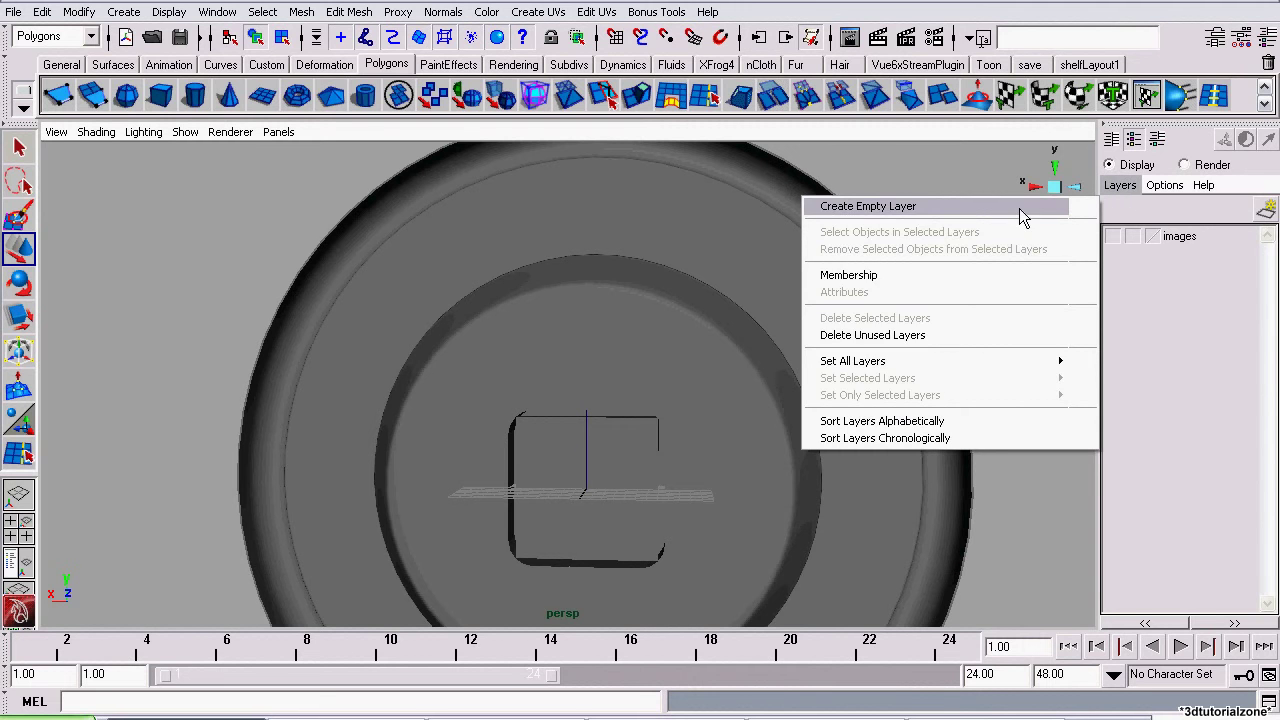
left_click(985, 208)
right_click(1173, 237)
left_click(1178, 251)
double_click(709, 358)
type("body")
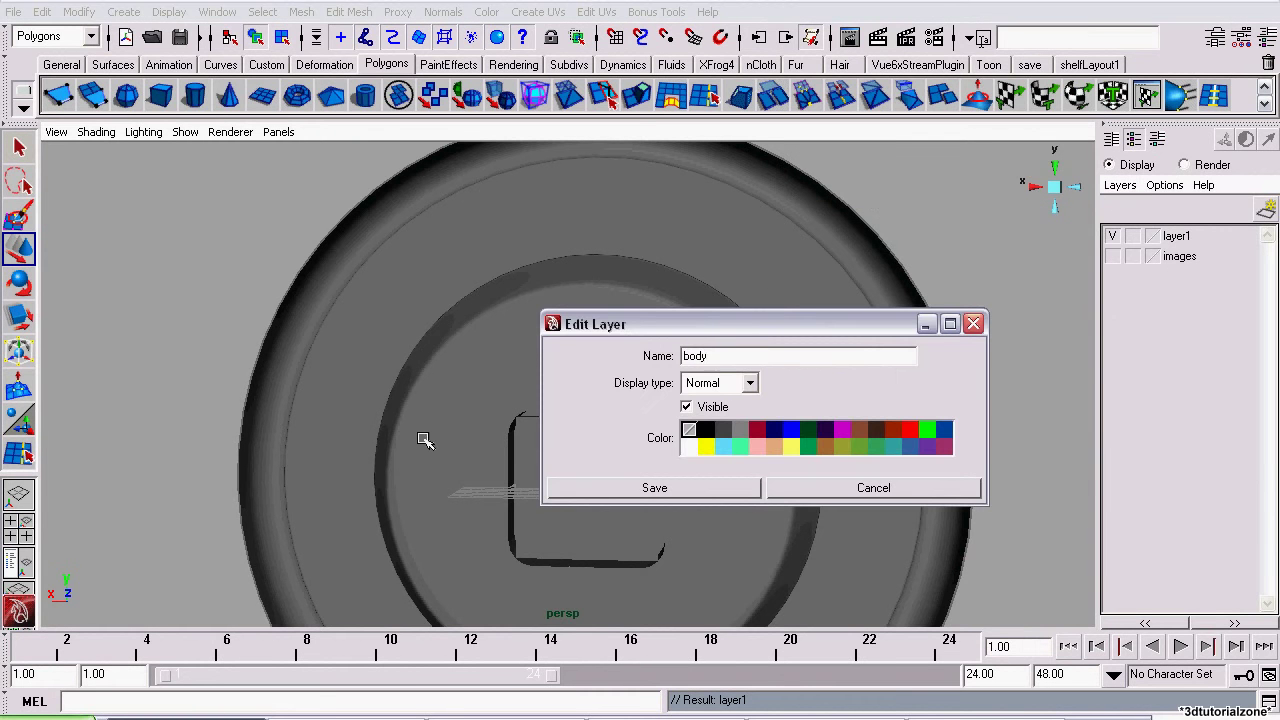
left_click(590, 489)
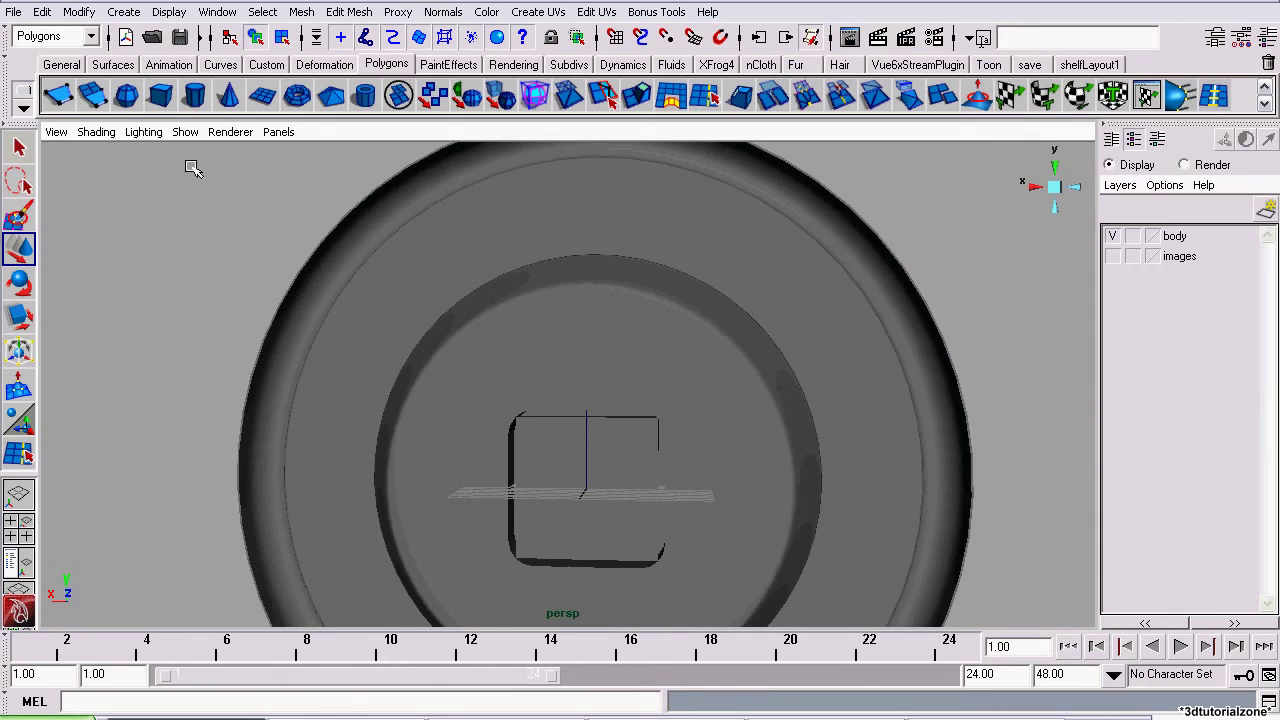
Add the clock body mesh to the body layer and hide that layer
left_click(869, 381)
scroll(580, 455, "up", 10)
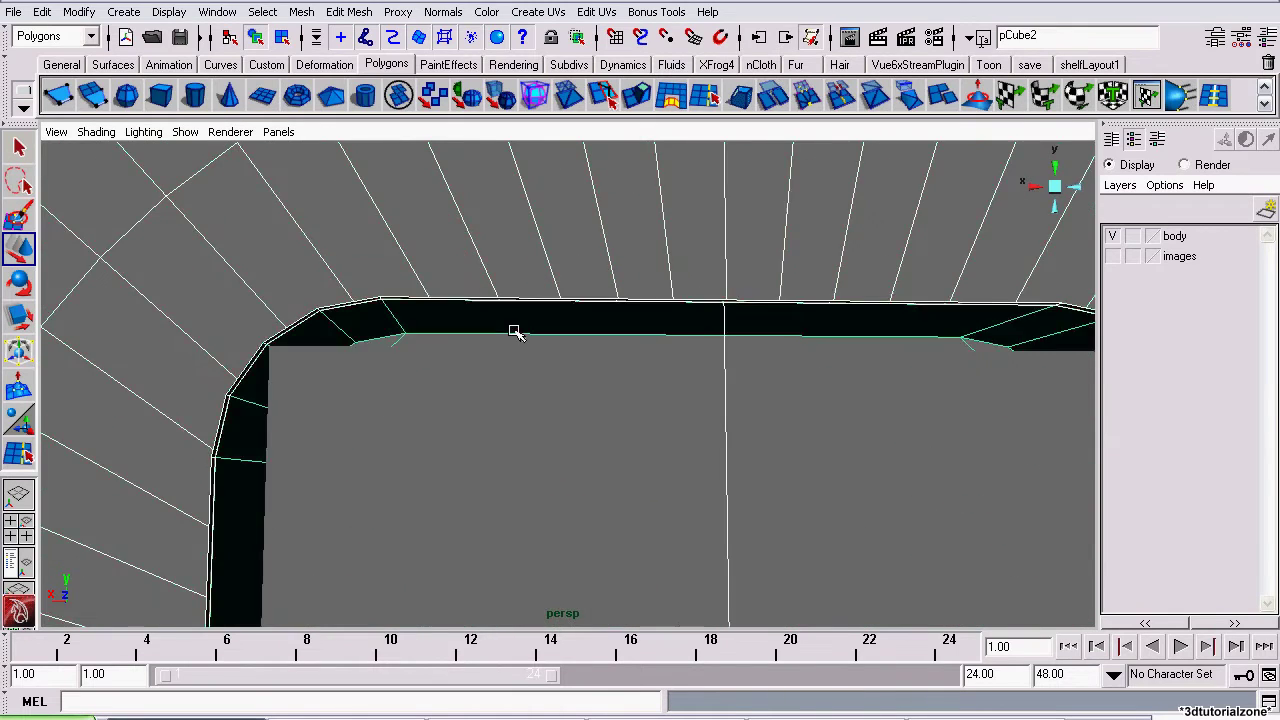
left_click(515, 332)
scroll(515, 332, "down", 10)
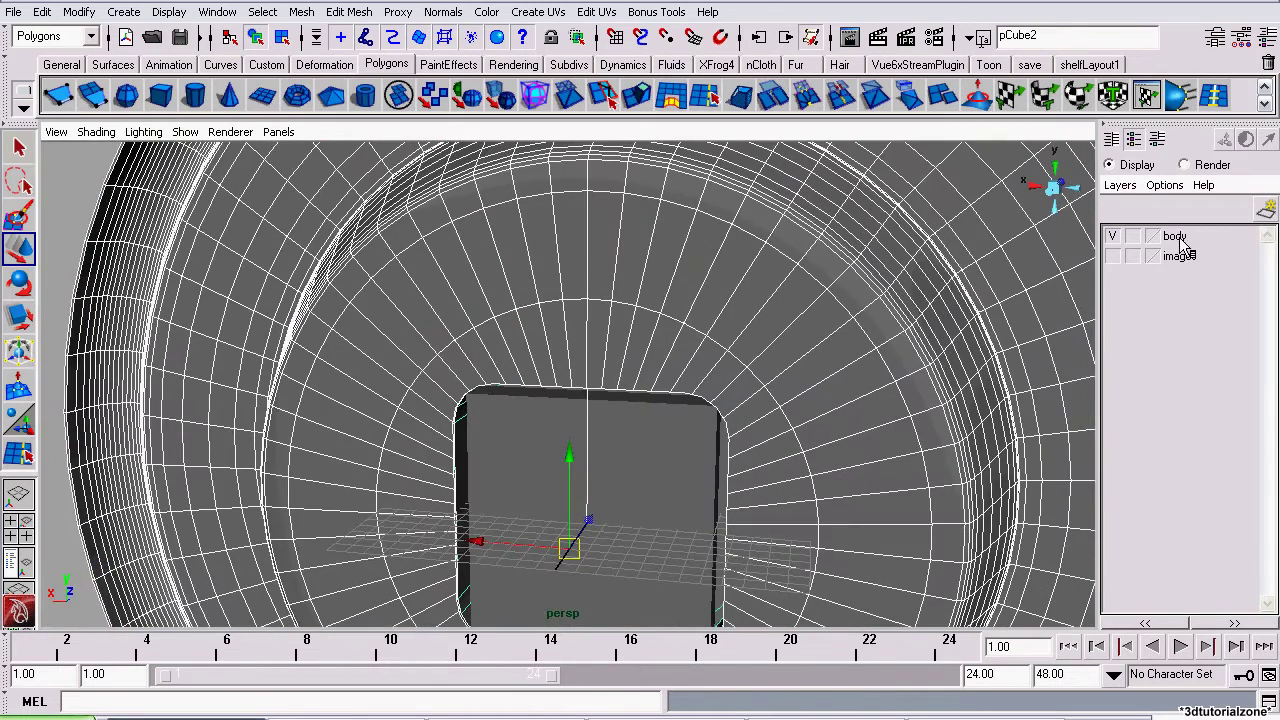
right_click(1177, 237)
left_click(1176, 278)
left_click(1113, 237)
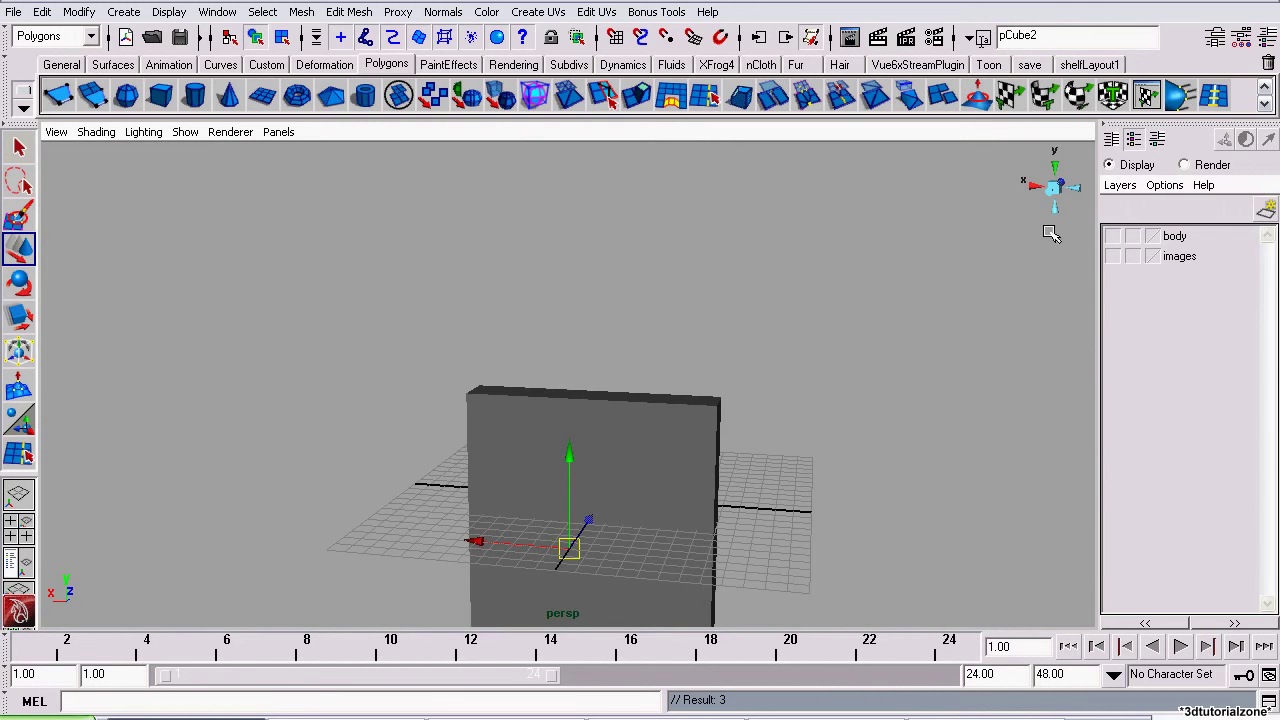
Select the thin box and compare it with the close-up photo of the quartz movement
left_click(684, 229)
left_click_drag(374, 388, 491, 306, "alt")
left_click(551, 366)
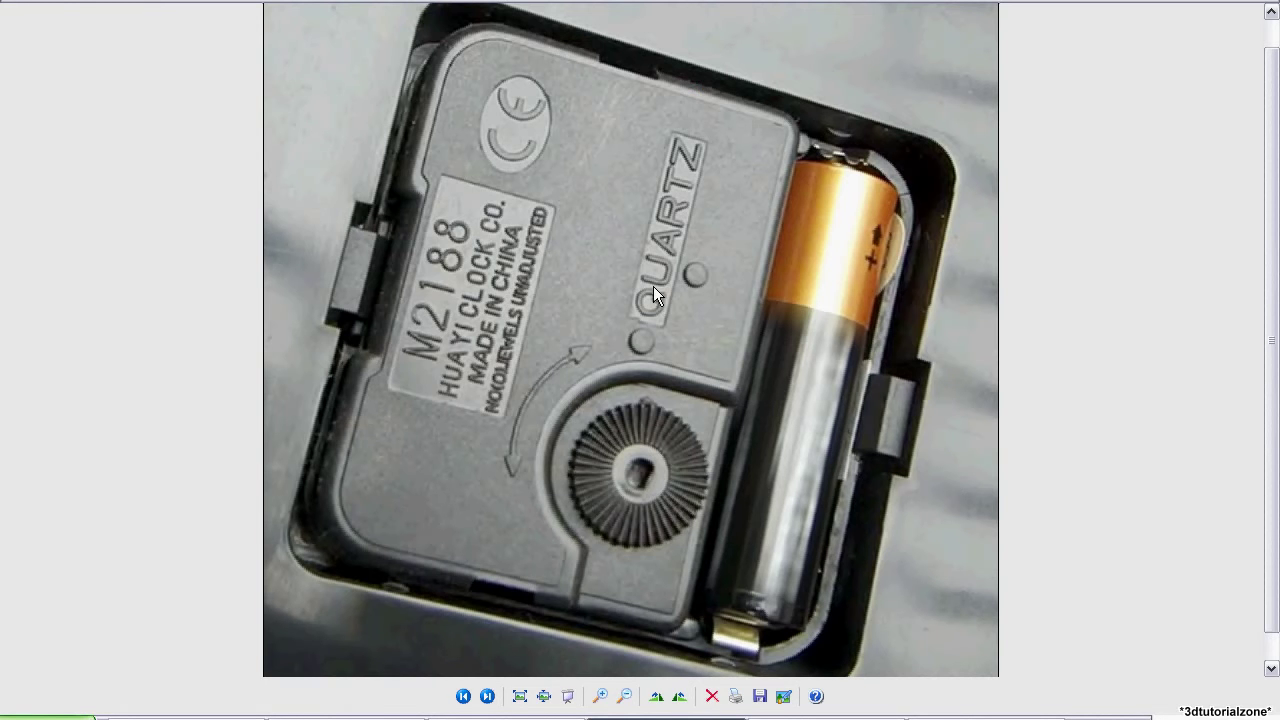
left_click(190, 717)
left_click_drag(426, 489, 598, 406, "alt")
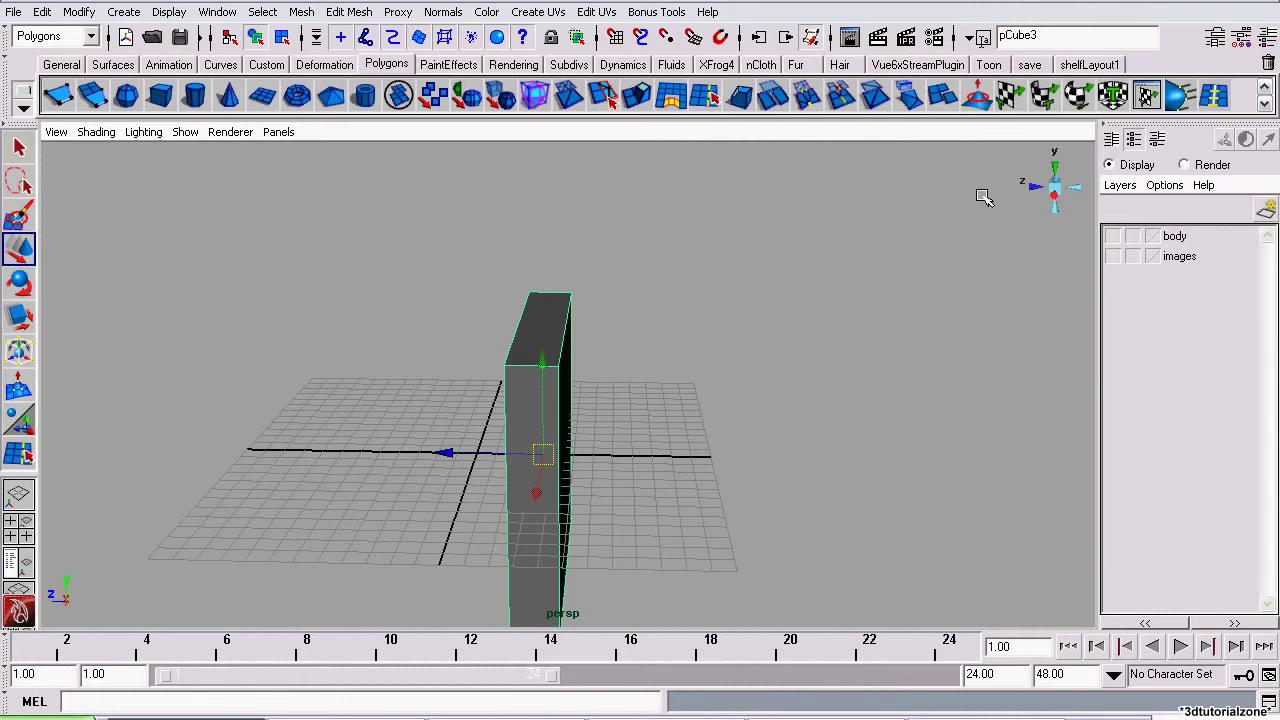
Bevel the box's short depth edges at its corners and return to object selection
left_click(1054, 197)
right_click_drag(543, 265, 572, 164)
left_click_drag(572, 164, 567, 617)
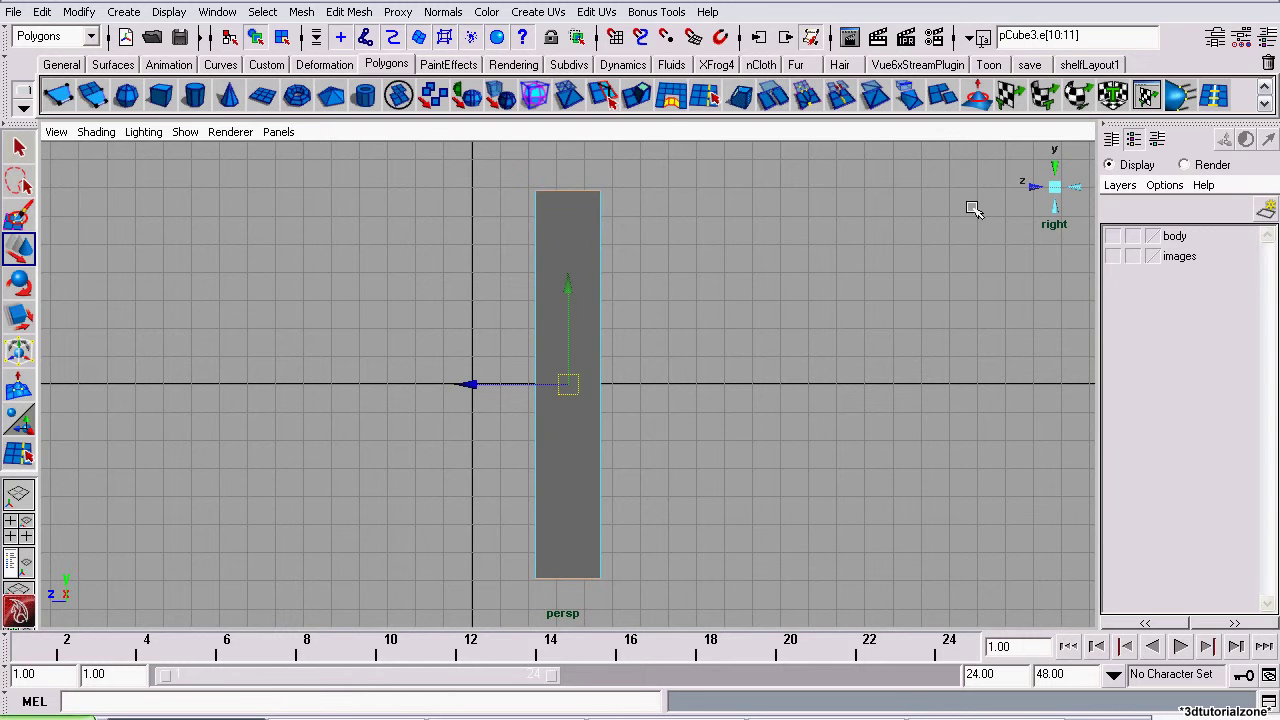
left_click(1060, 187)
left_click_drag(450, 280, 950, 300, "alt")
left_click_drag(351, 483, 493, 358, "alt")
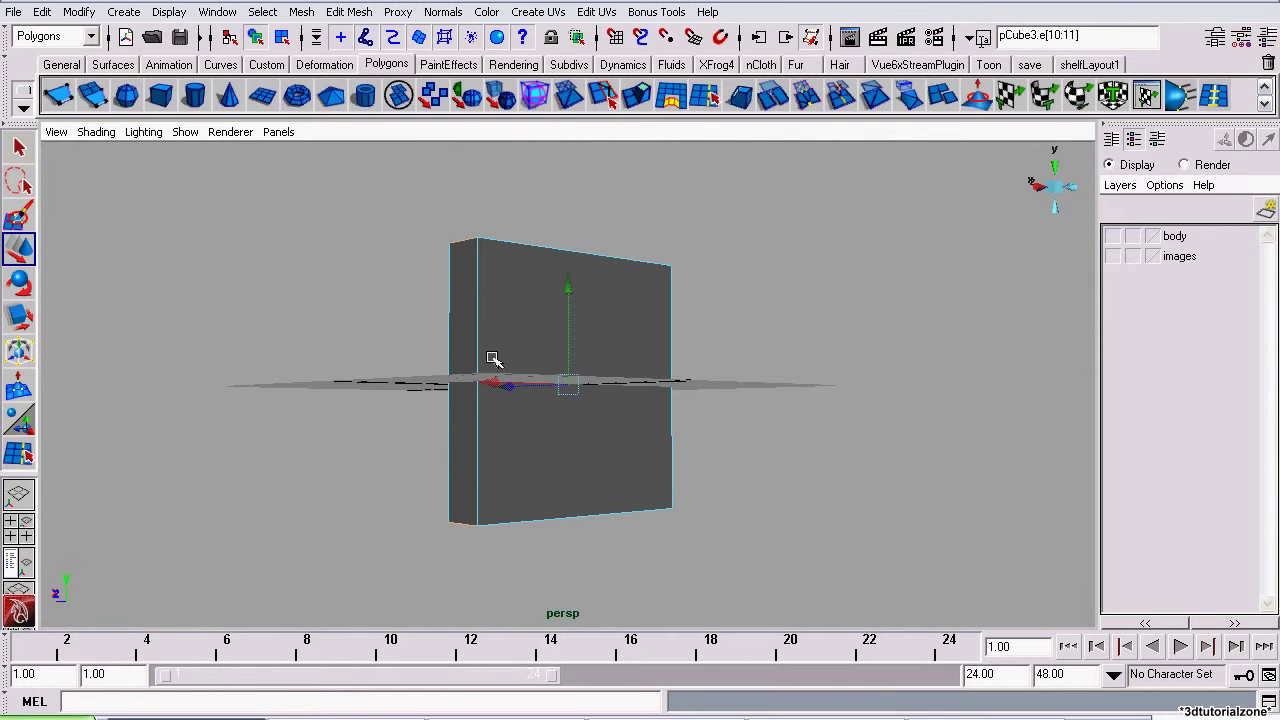
left_click(349, 12)
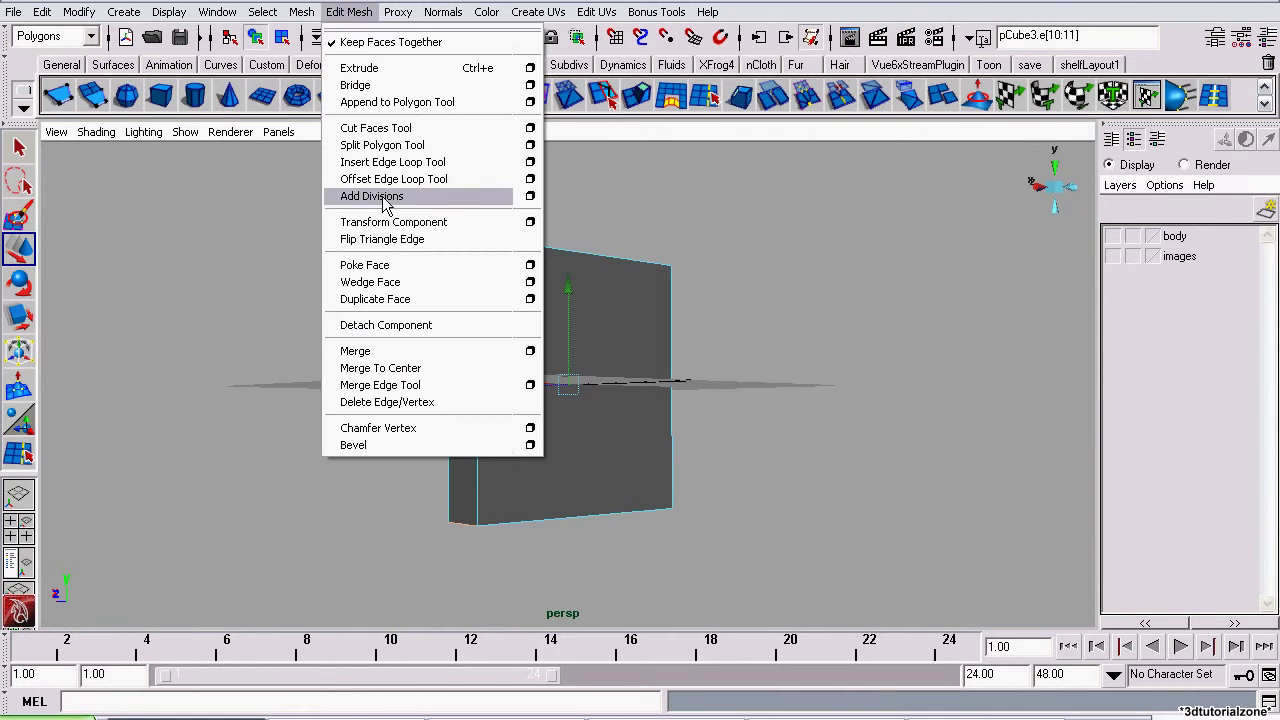
left_click(425, 446)
left_click_drag(426, 446, 637, 318, "alt")
right_click_drag(540, 276, 568, 256)
Set the bevel offset of the box's corners to 0.264
left_click(1215, 36)
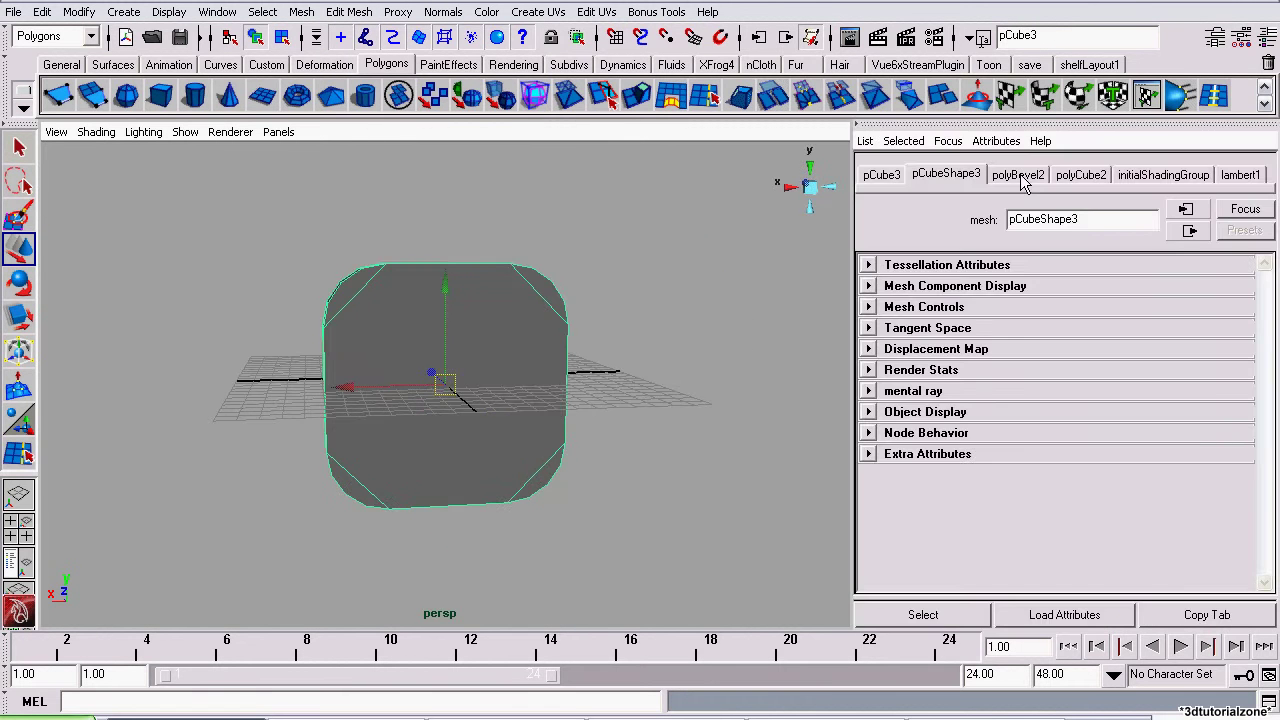
left_click(1018, 174)
right_click_drag(486, 209, 600, 281, "alt")
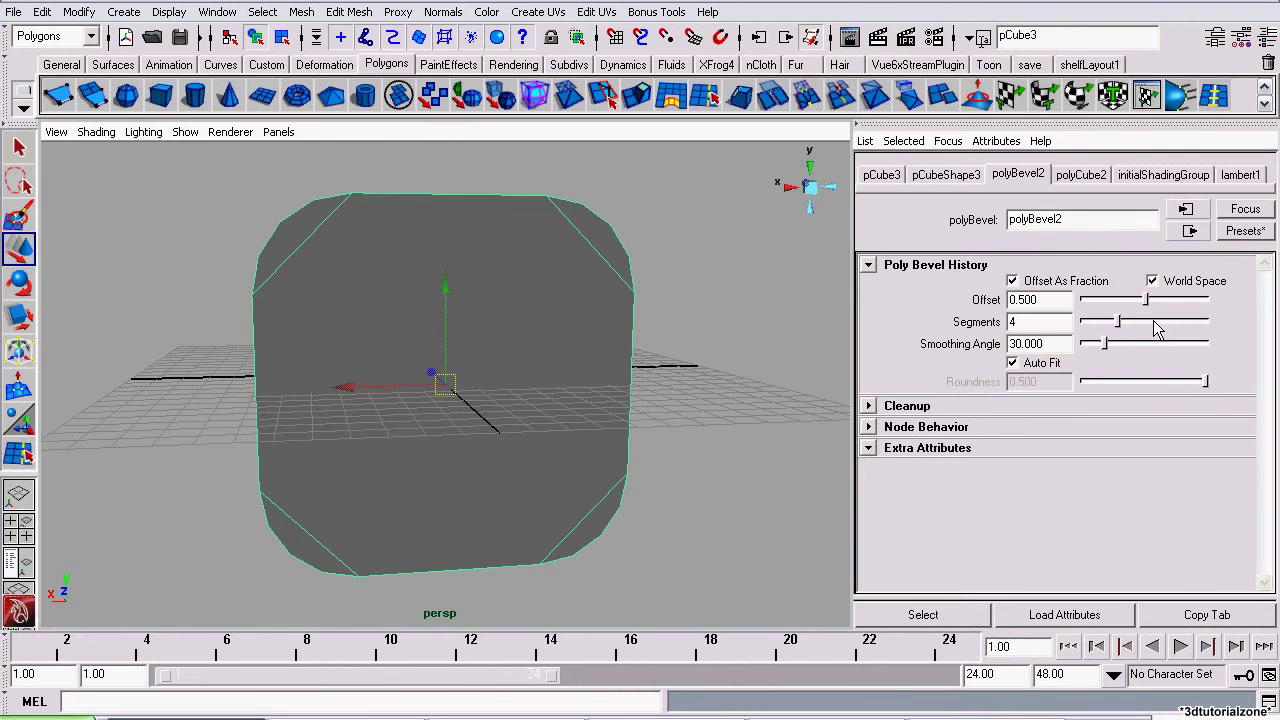
left_click_drag(1148, 308, 1117, 312)
right_click_drag(479, 284, 531, 317, "alt")
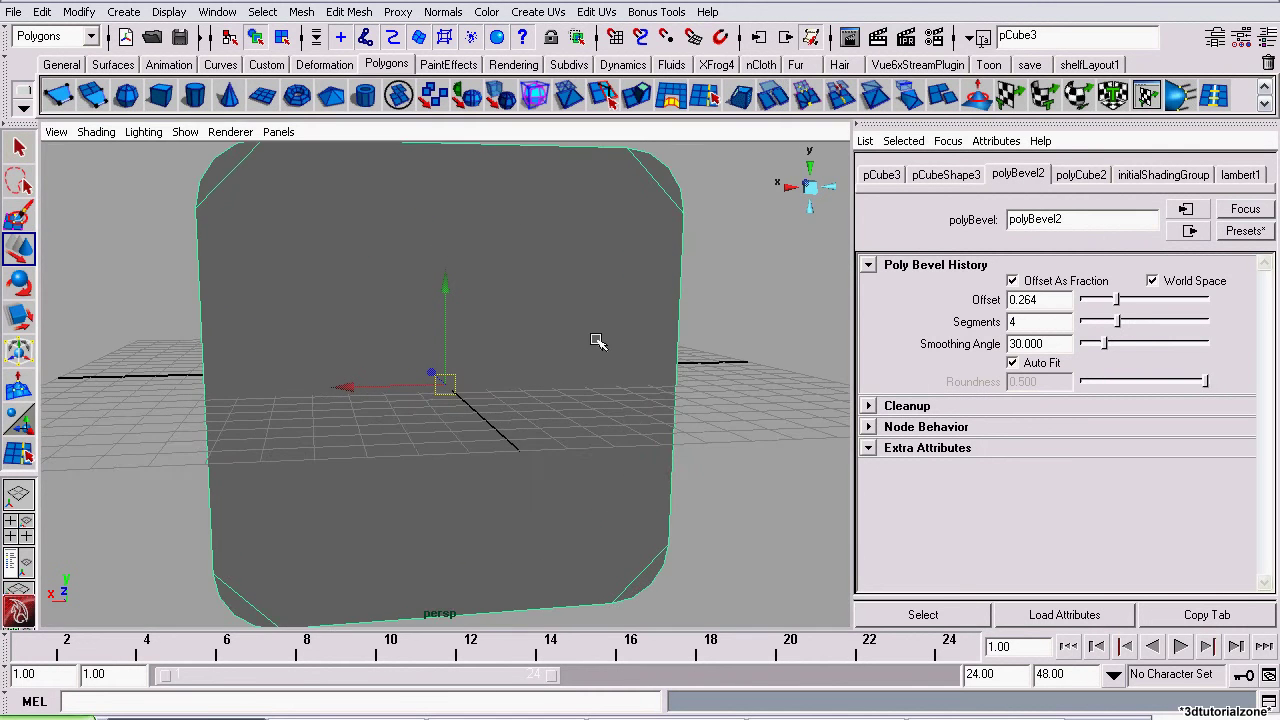
Compare the rounded box's shape with the photo of the quartz movement and battery
left_click_drag(357, 357, 368, 384, "alt")
right_click_drag(545, 393, 389, 380, "alt")
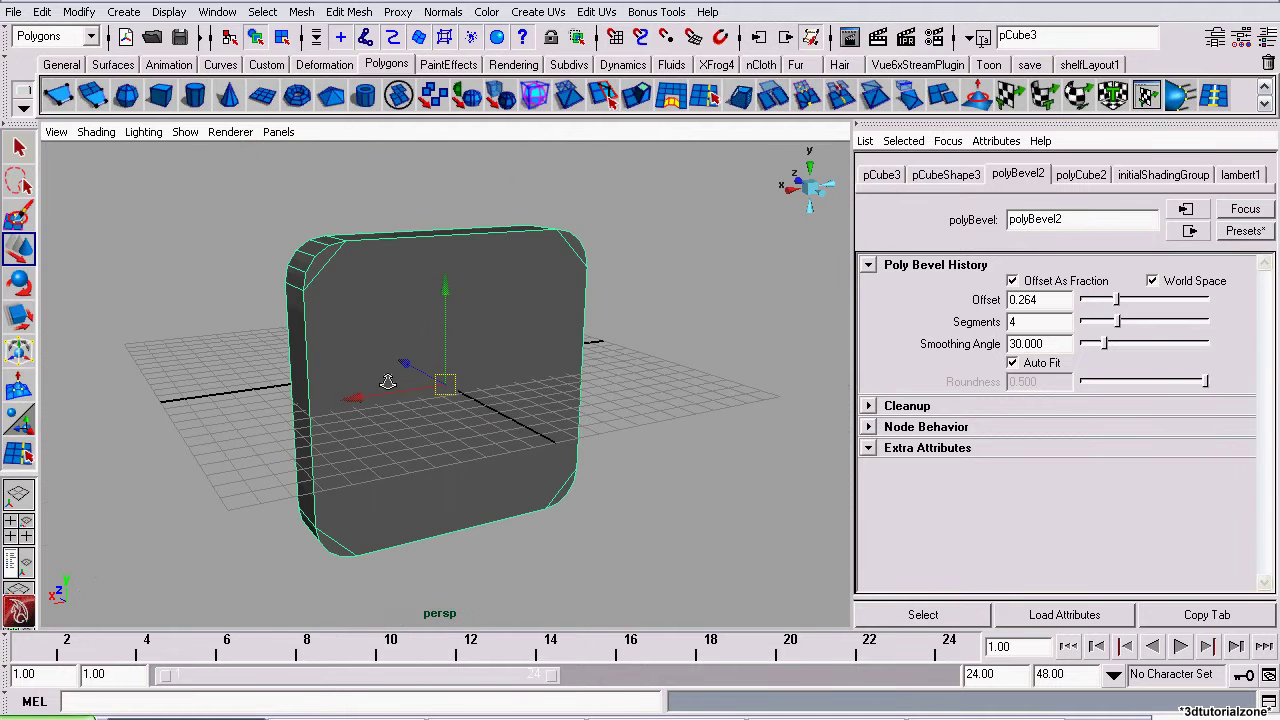
left_click_drag(580, 368, 488, 328, "alt")
left_click(670, 718)
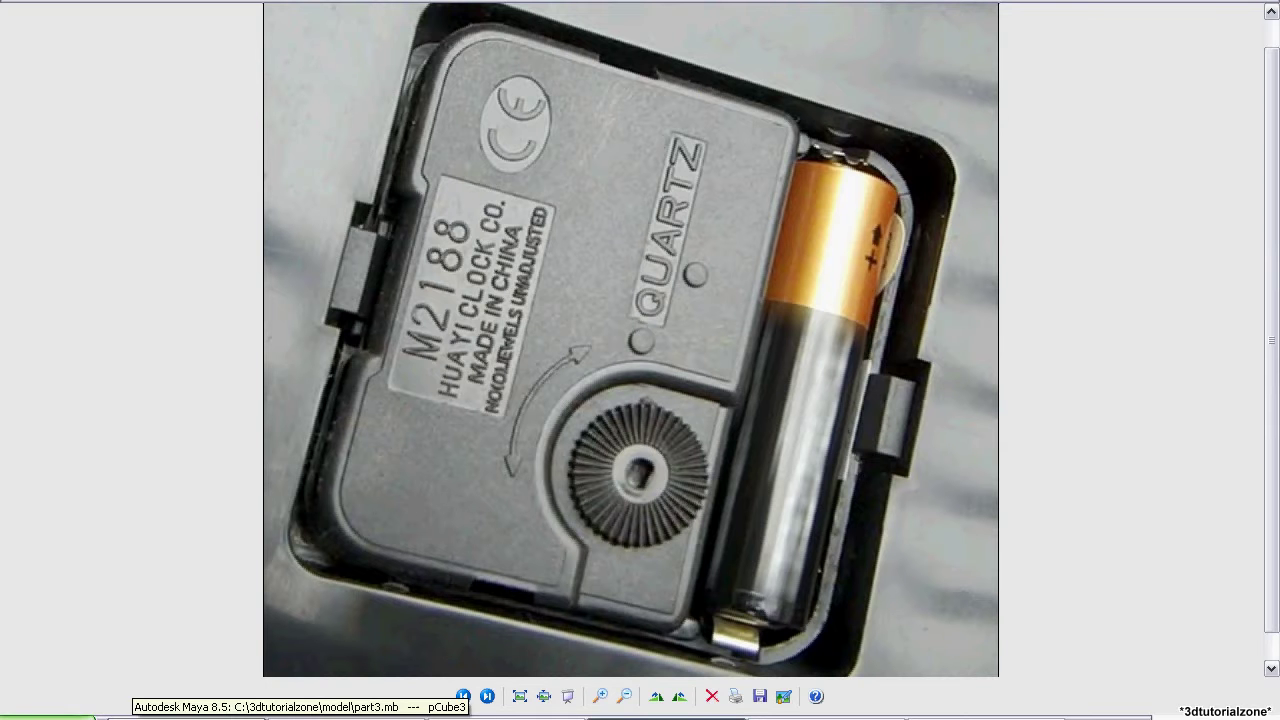
left_click(133, 718)
left_click_drag(223, 297, 307, 319, "alt")
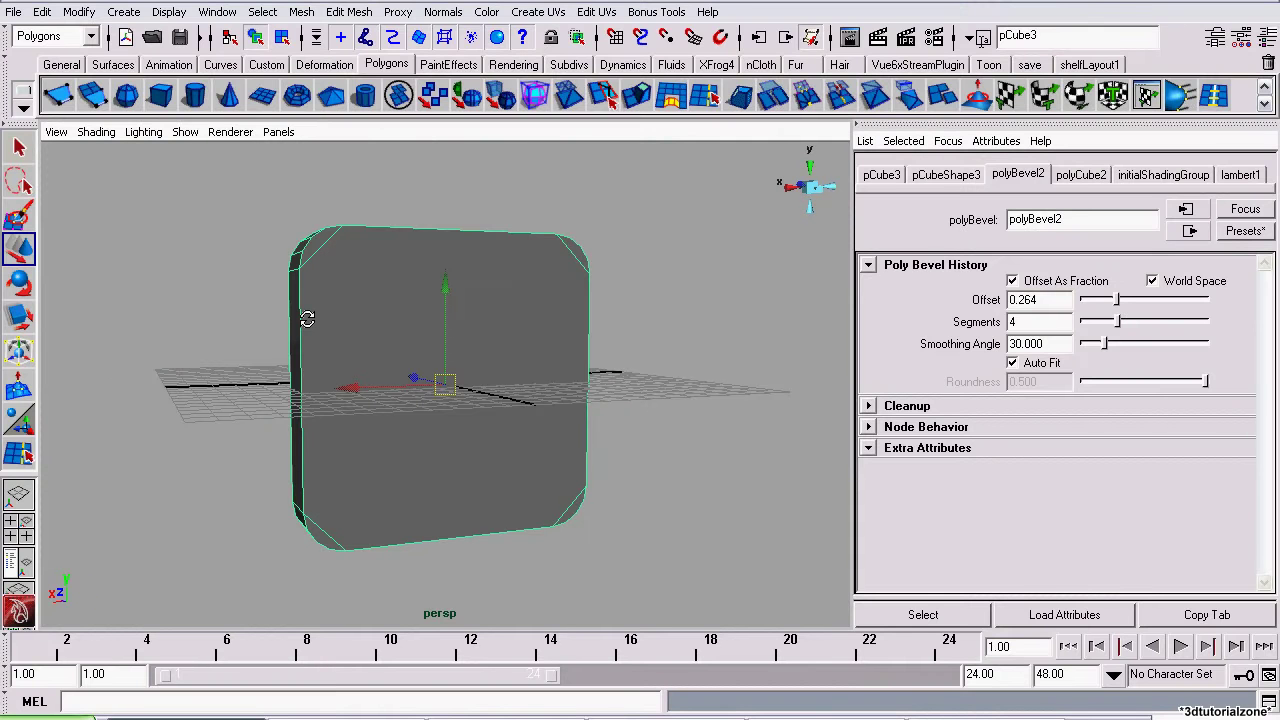
left_click(668, 718)
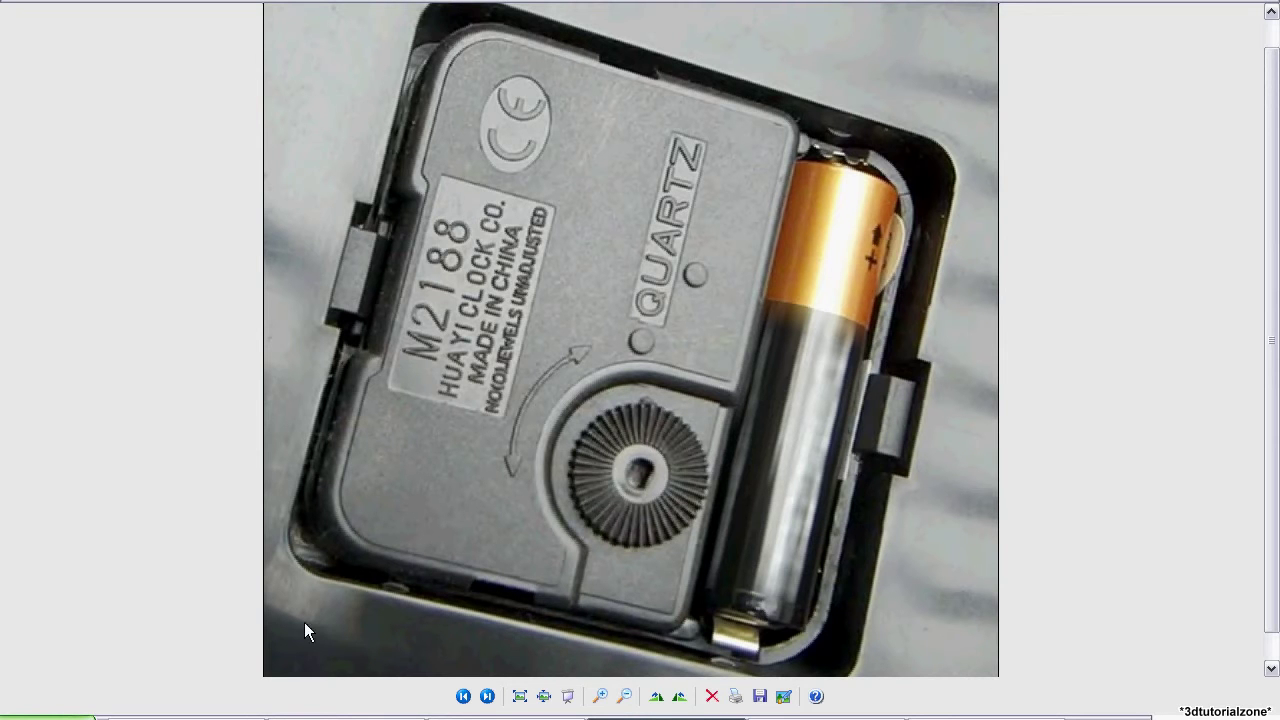
left_click(160, 718)
Cut the rounded box's faces with a straight horizontal line about a quarter of its height above the lower edge
left_click(828, 187)
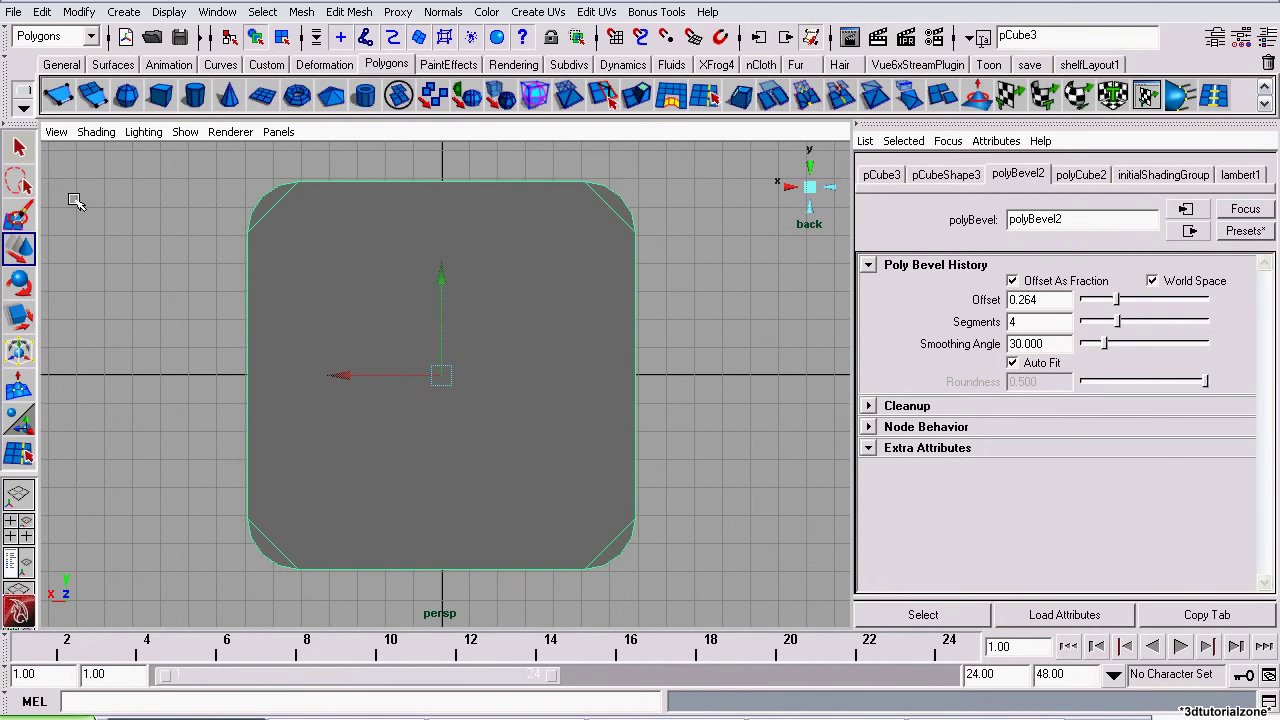
left_click(18, 150)
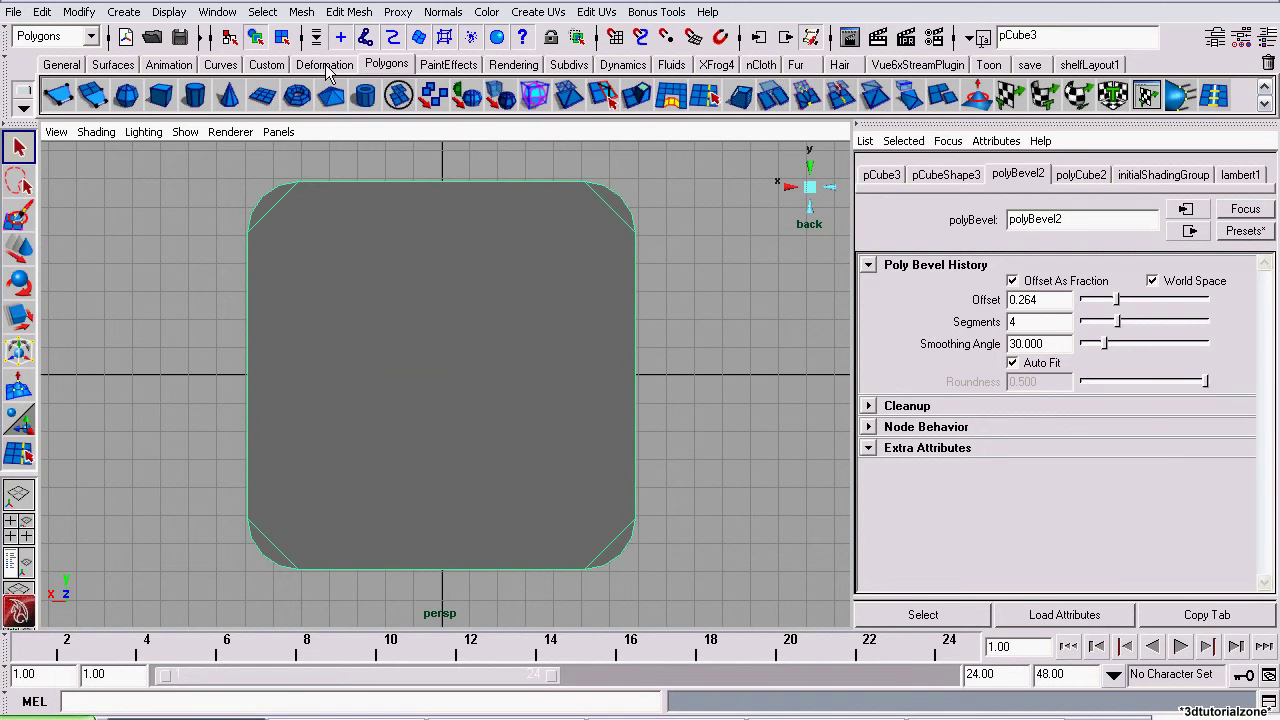
left_click(349, 12)
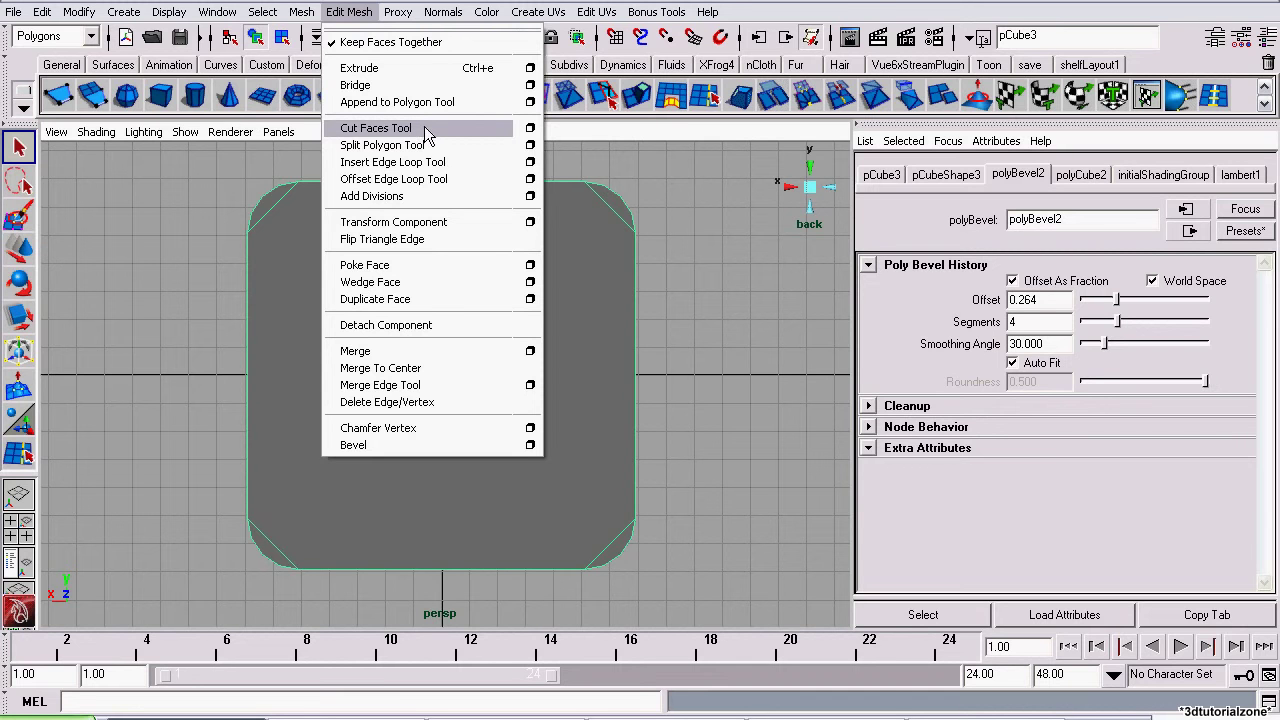
left_click(424, 128)
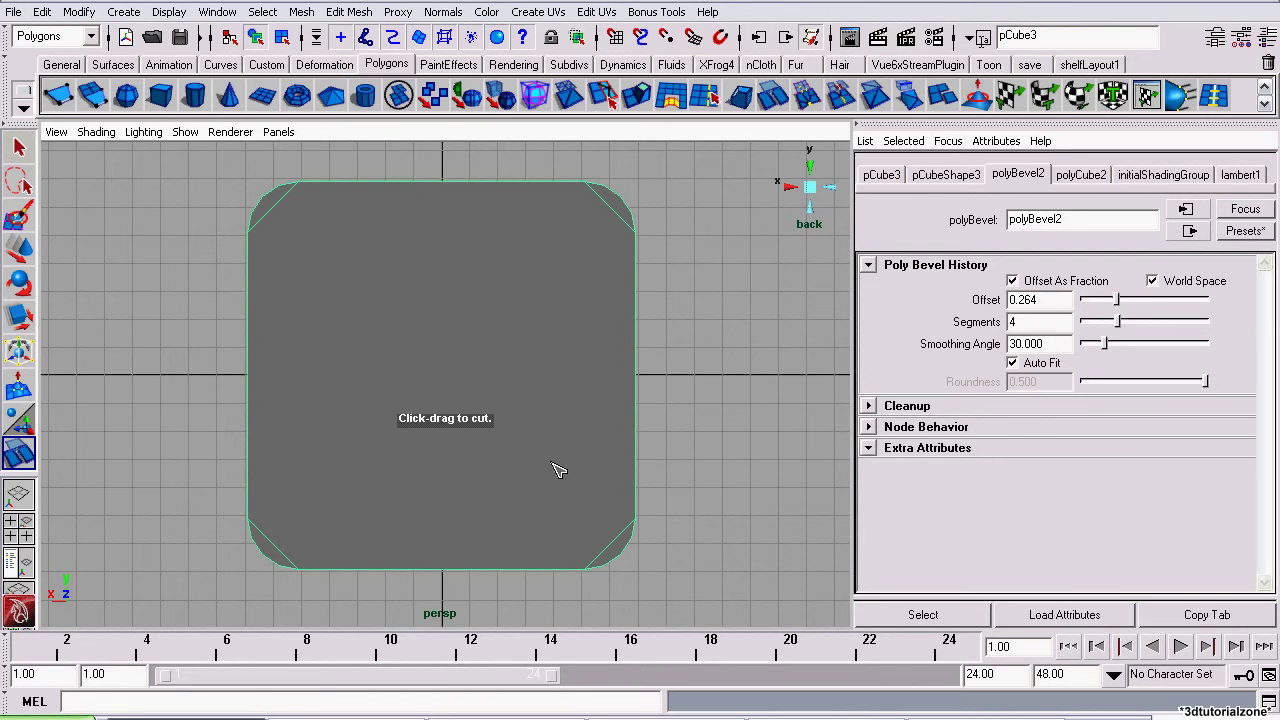
left_click_drag(558, 470, 540, 465)
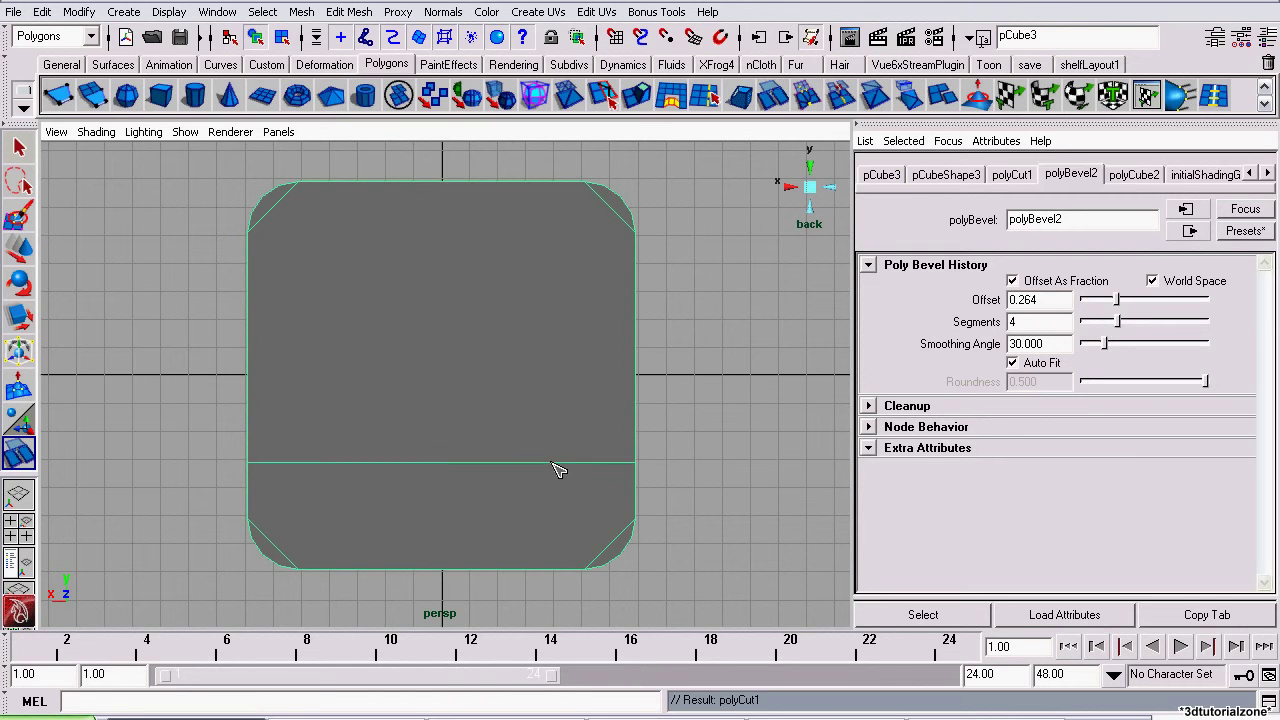
left_click(16, 150)
Extrude the box's large back face above the horizontal cut outward with a local Z translation of 0.397
middle_click_drag(382, 464, 342, 442, "alt")
scroll(385, 395, "up", 1)
right_click_drag(360, 273, 366, 316)
middle_click_drag(443, 316, 461, 461, "alt")
left_click(472, 455)
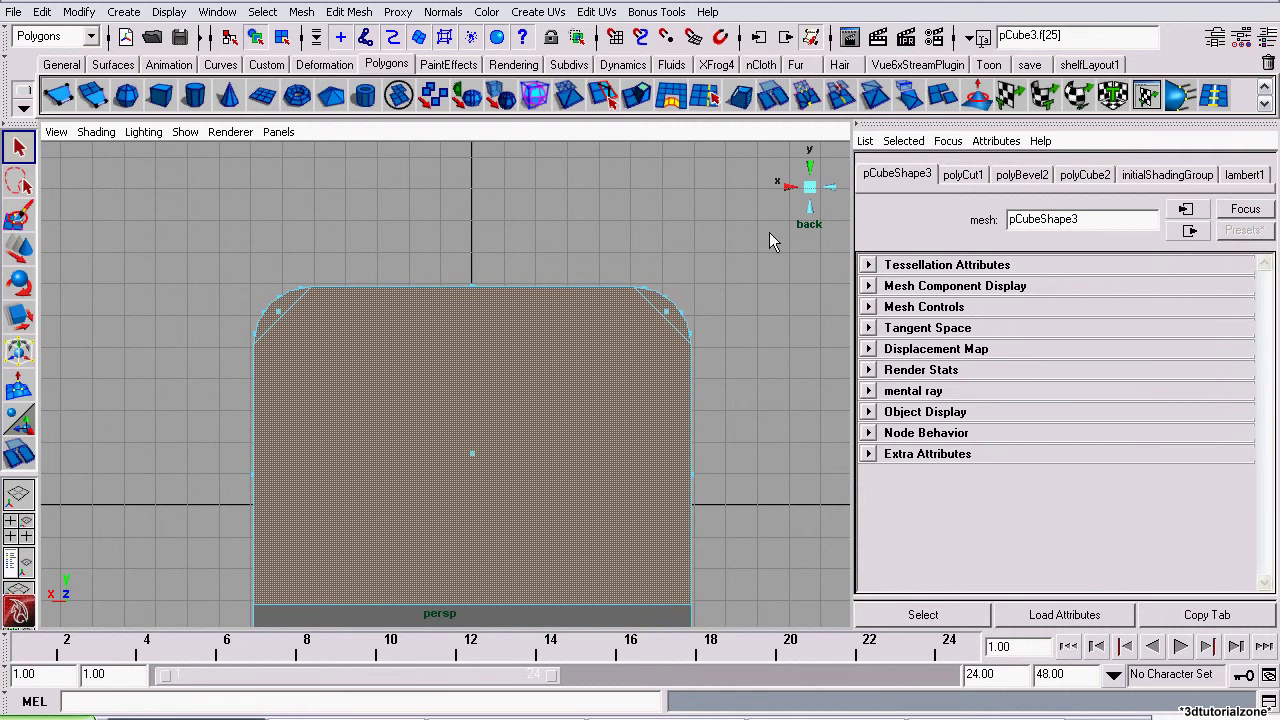
left_click(809, 188)
left_click_drag(340, 325, 246, 294, "alt")
right_click_drag(246, 294, 363, 353, "alt")
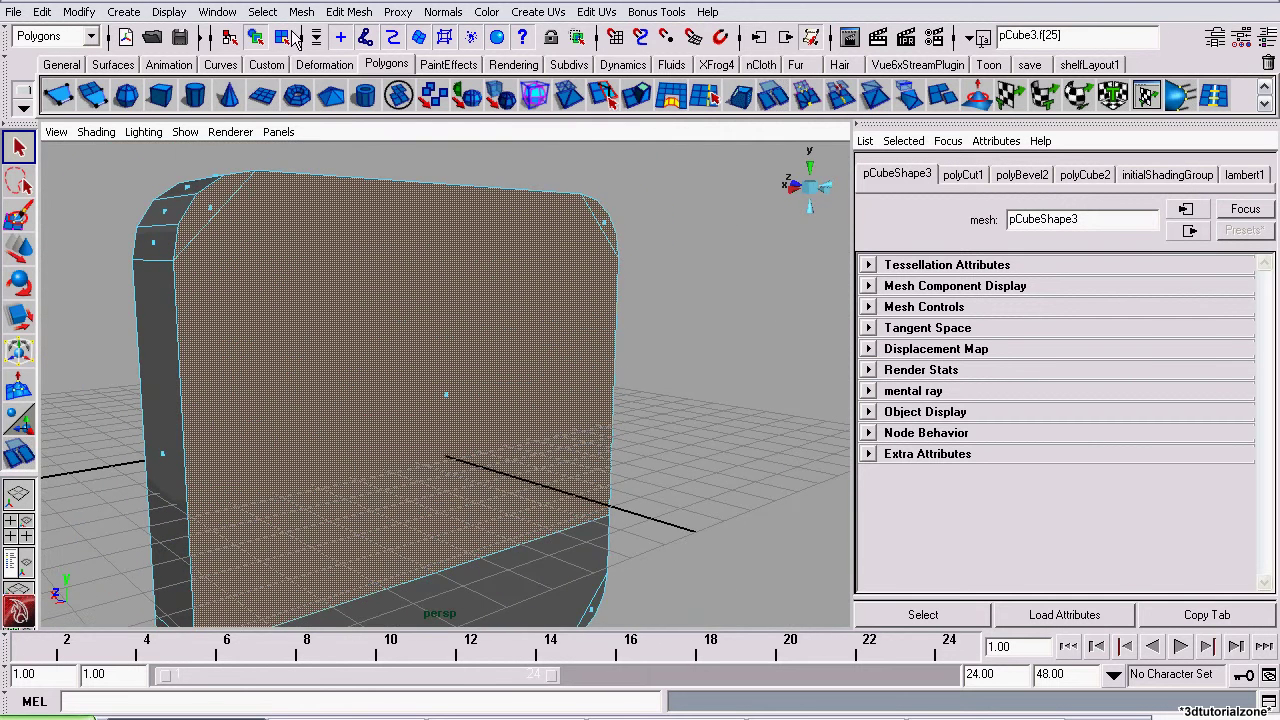
left_click(349, 12)
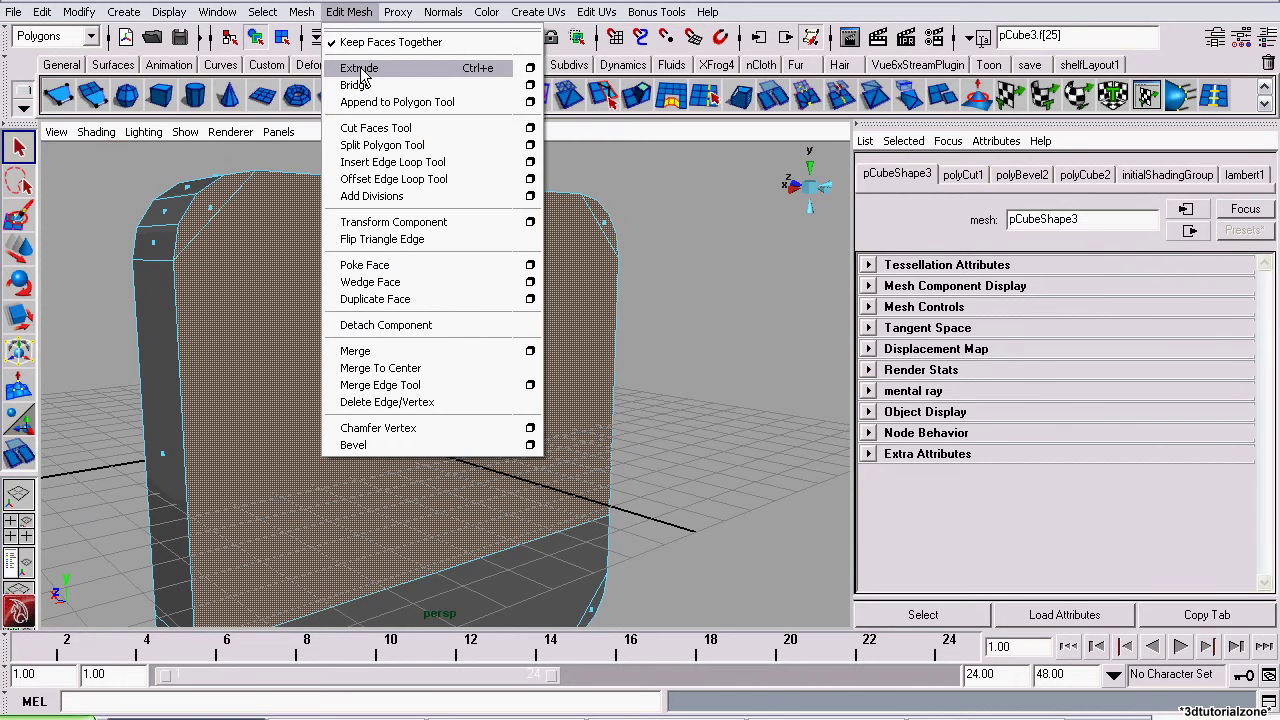
left_click(359, 68)
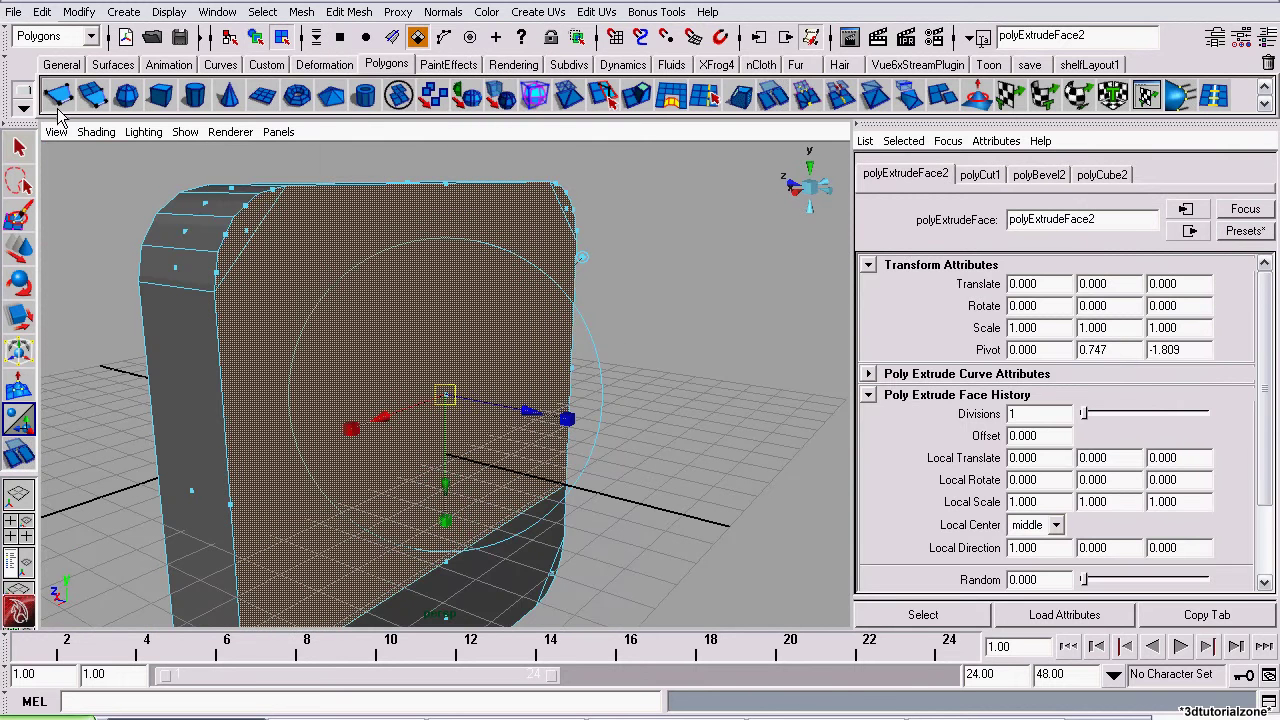
left_click_drag(498, 330, 488, 287, "alt")
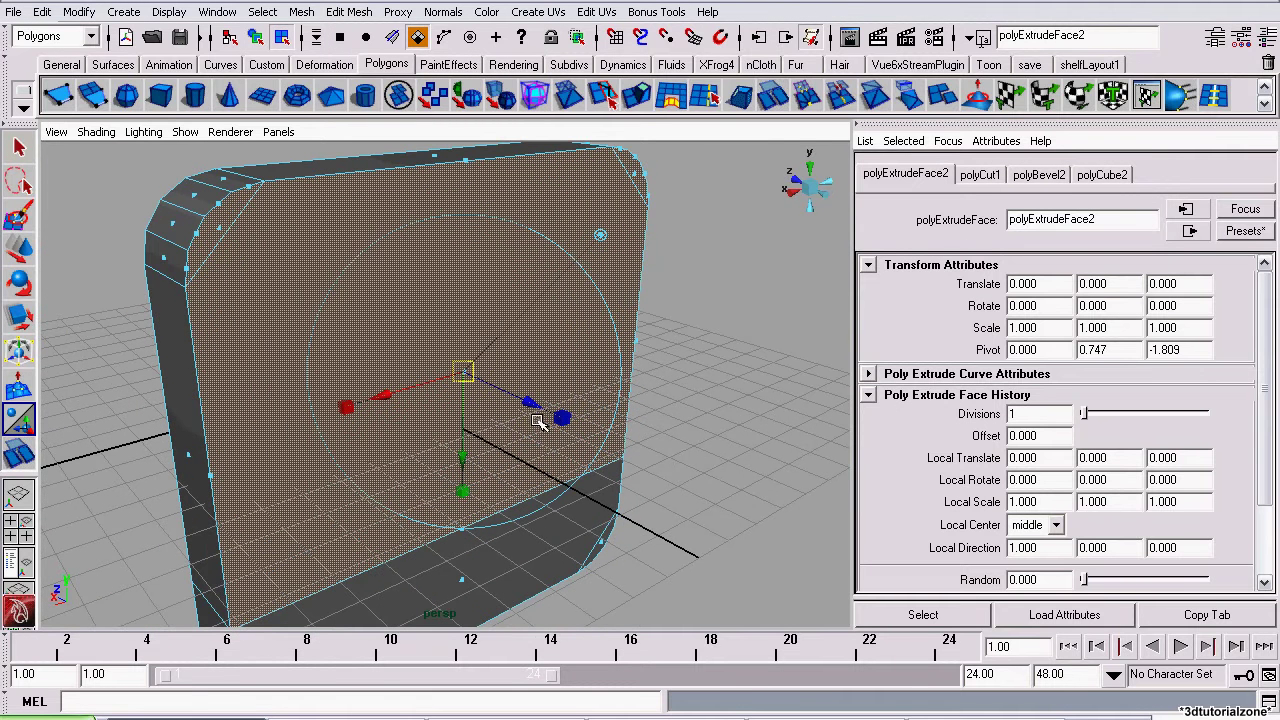
left_click_drag(531, 403, 354, 449)
middle_click_drag(689, 420, 676, 420)
left_click(18, 147)
Extrude the narrow back face below the cut together with its two triangular corner faces
left_click_drag(221, 304, 414, 480, "alt")
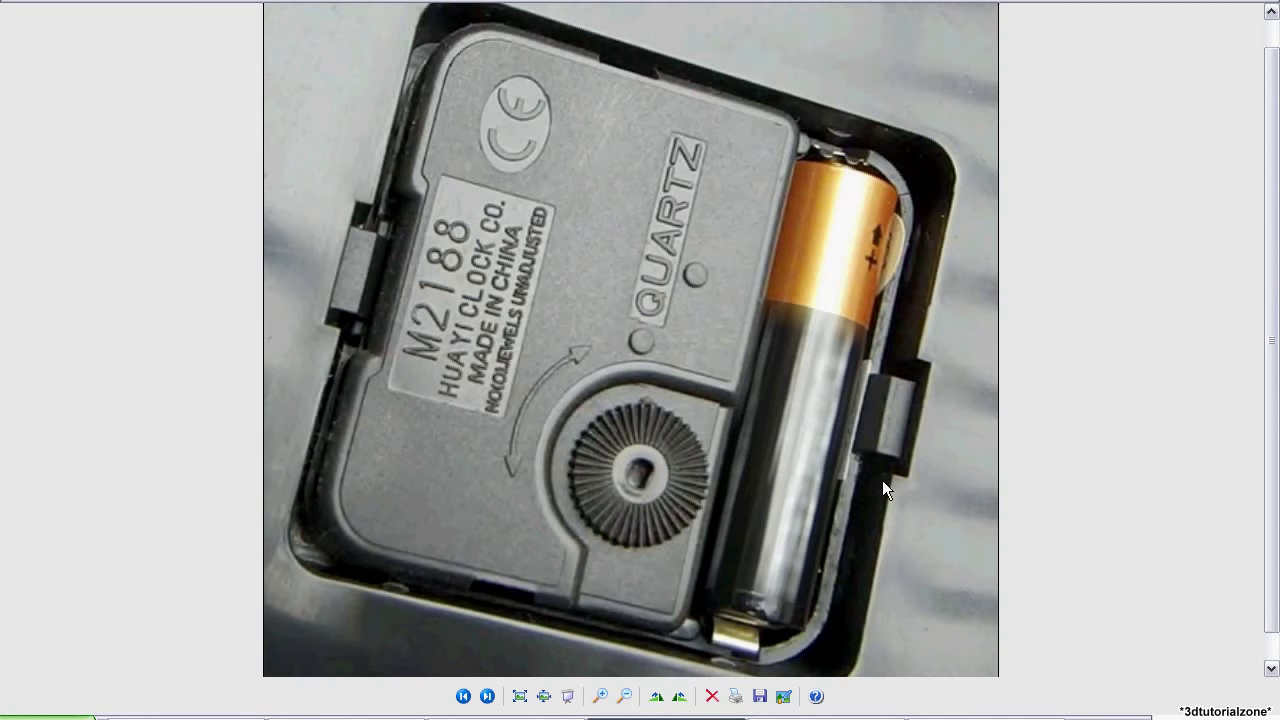
scroll(474, 380, "down", 1)
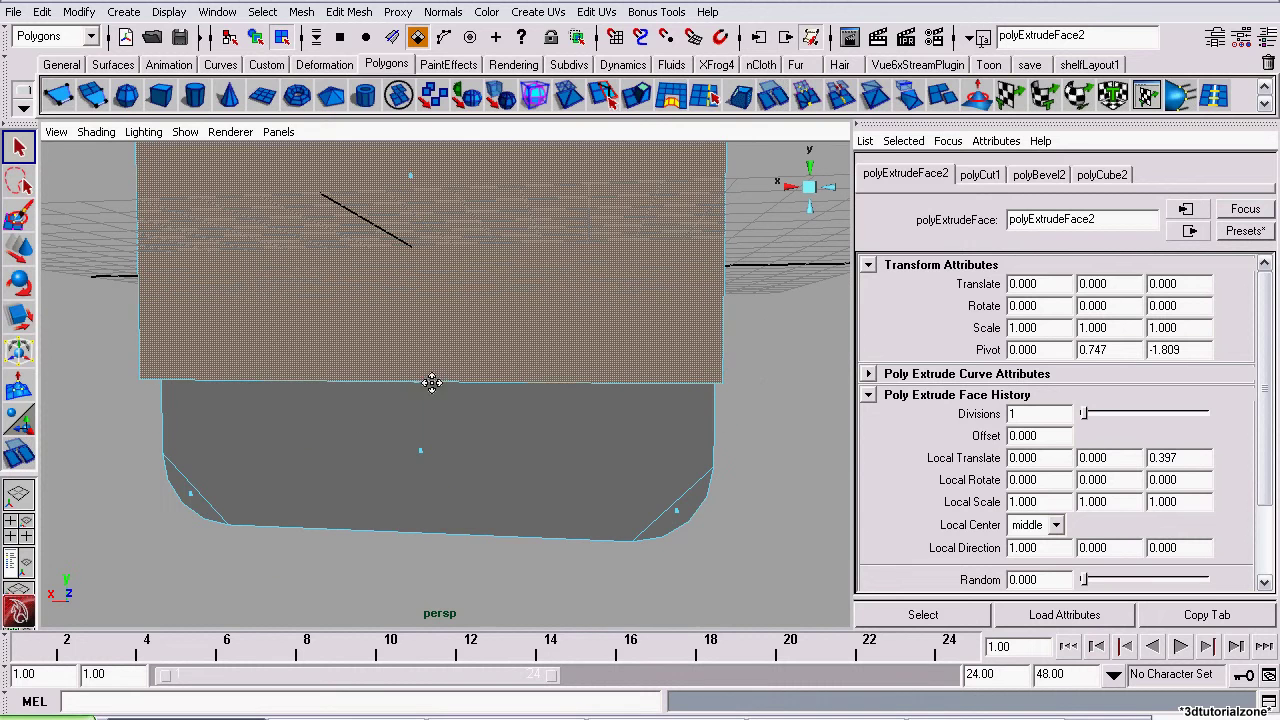
left_click(677, 519)
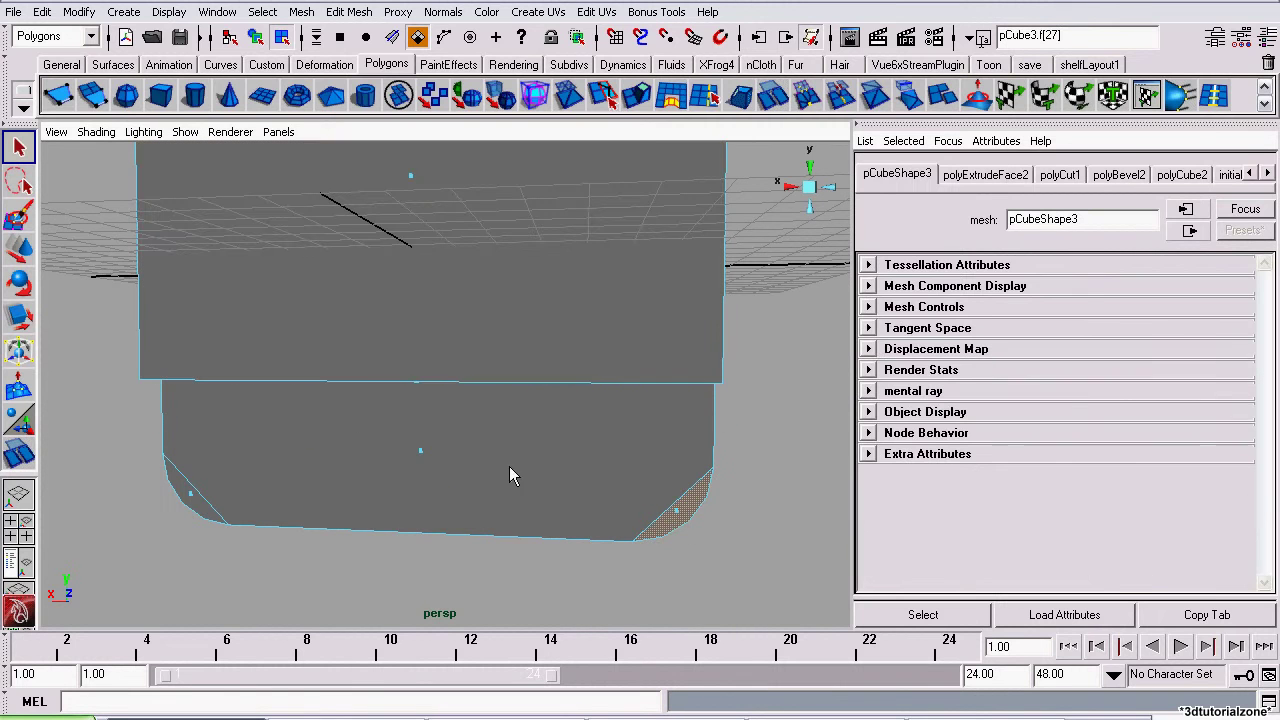
right_click_drag(390, 389, 395, 419)
left_click(416, 450, "shift")
left_click(422, 453)
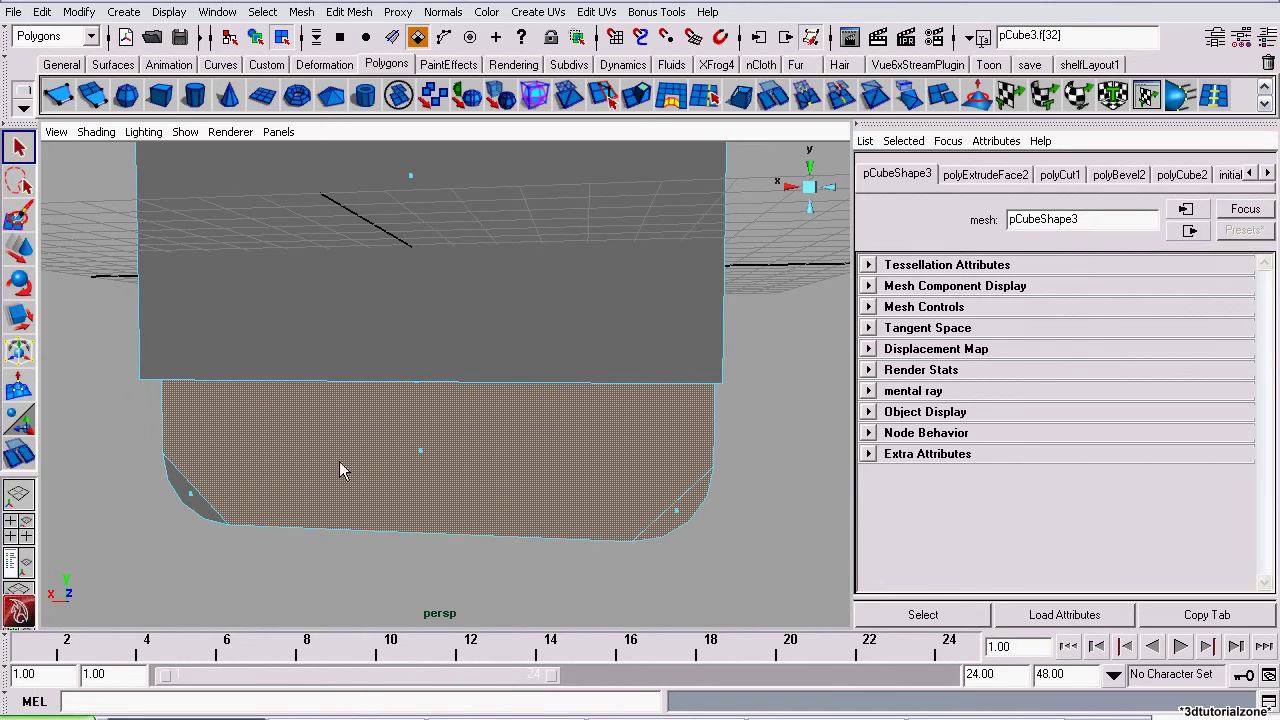
left_click(194, 505, "shift")
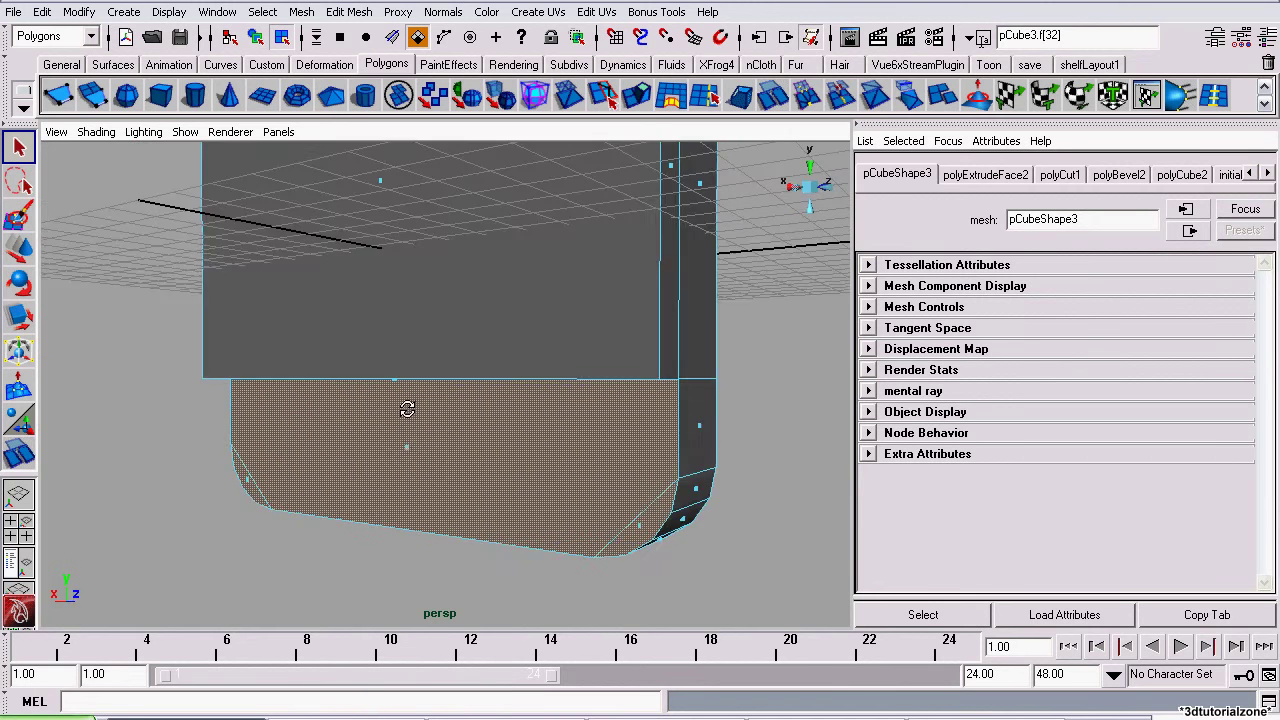
left_click_drag(353, 377, 463, 337, "alt")
left_click(349, 12)
left_click(376, 67)
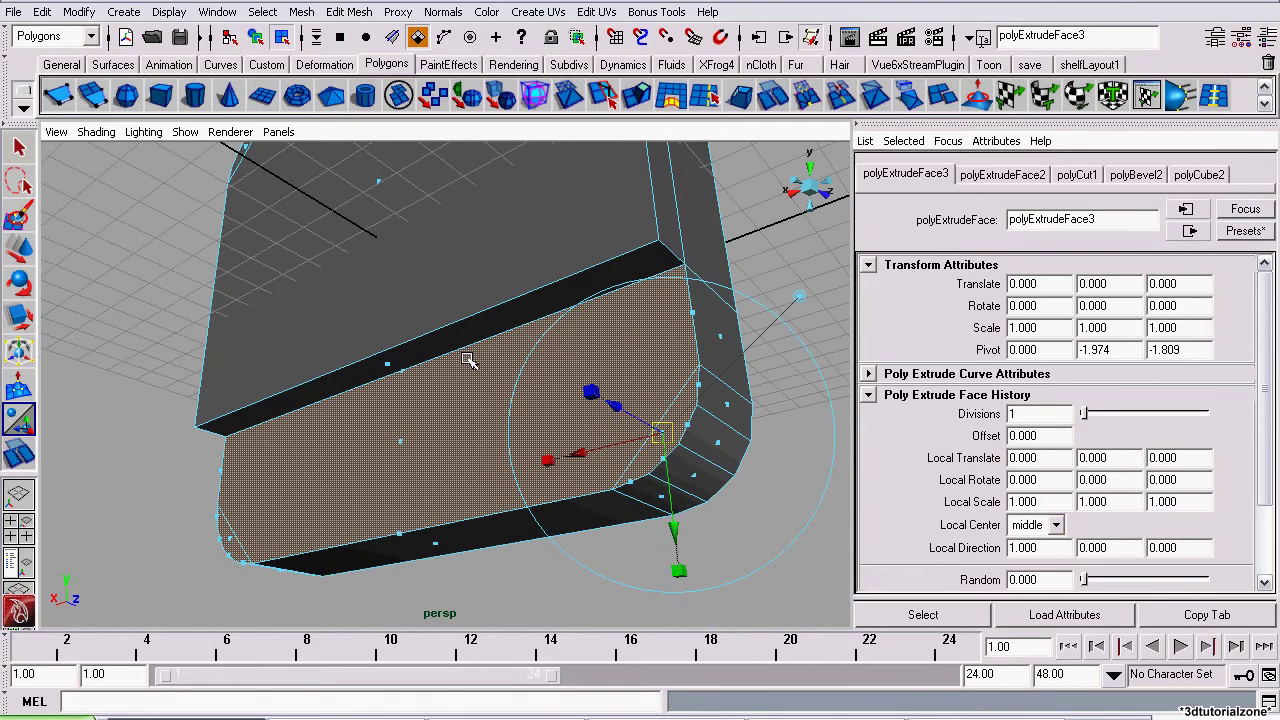
Scale the extruded lower faces slightly inward in width and height to leave a thin rim around them
left_click(18, 316)
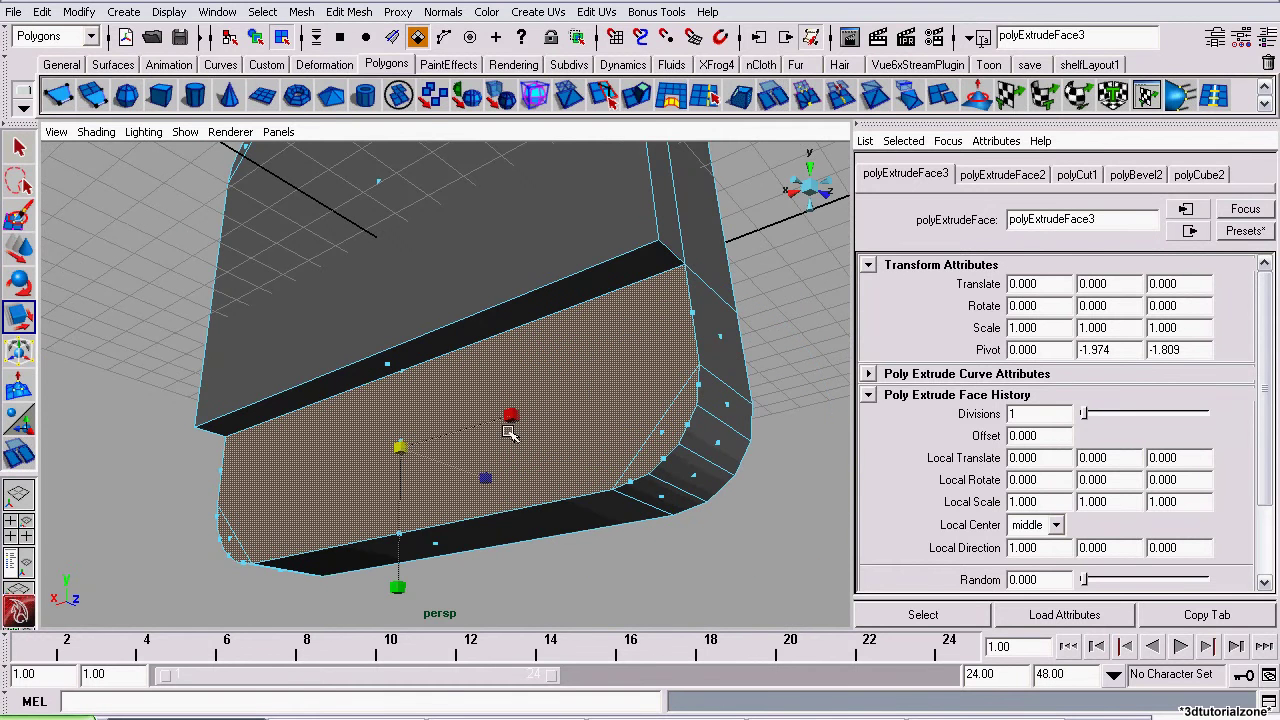
left_click_drag(508, 417, 511, 415)
left_click_drag(397, 590, 398, 573)
left_click_drag(148, 477, 374, 531, "alt")
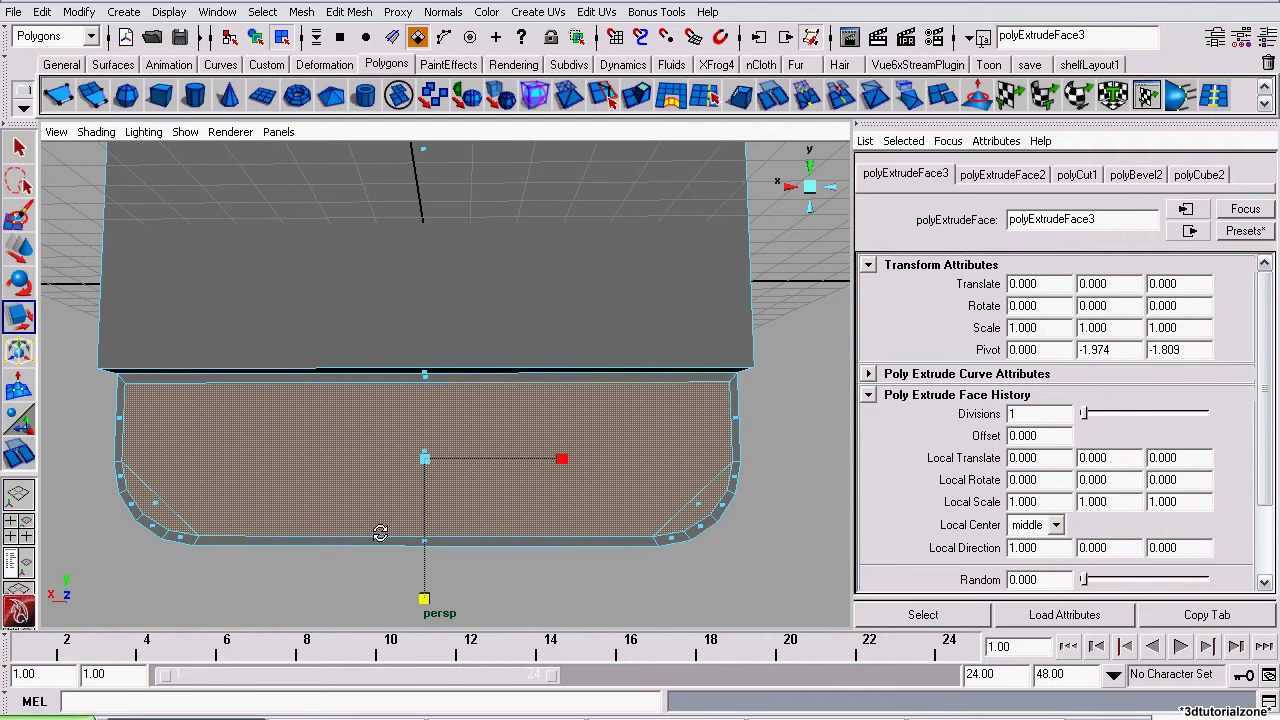
left_click(427, 459)
left_click_drag(502, 446, 527, 459, "alt")
left_click(557, 465)
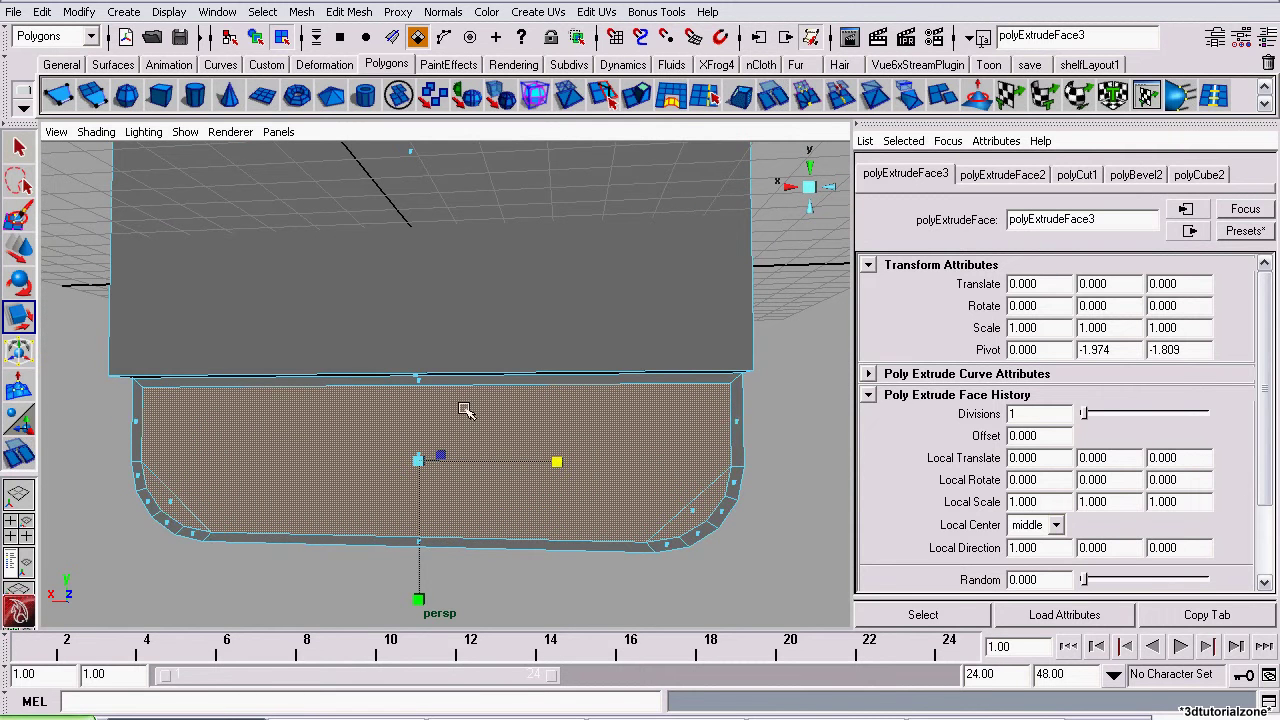
Extrude the inset lower faces inward to a local Z translation of -0.771 for the battery compartment, then return to object mode and deselect
left_click(349, 12)
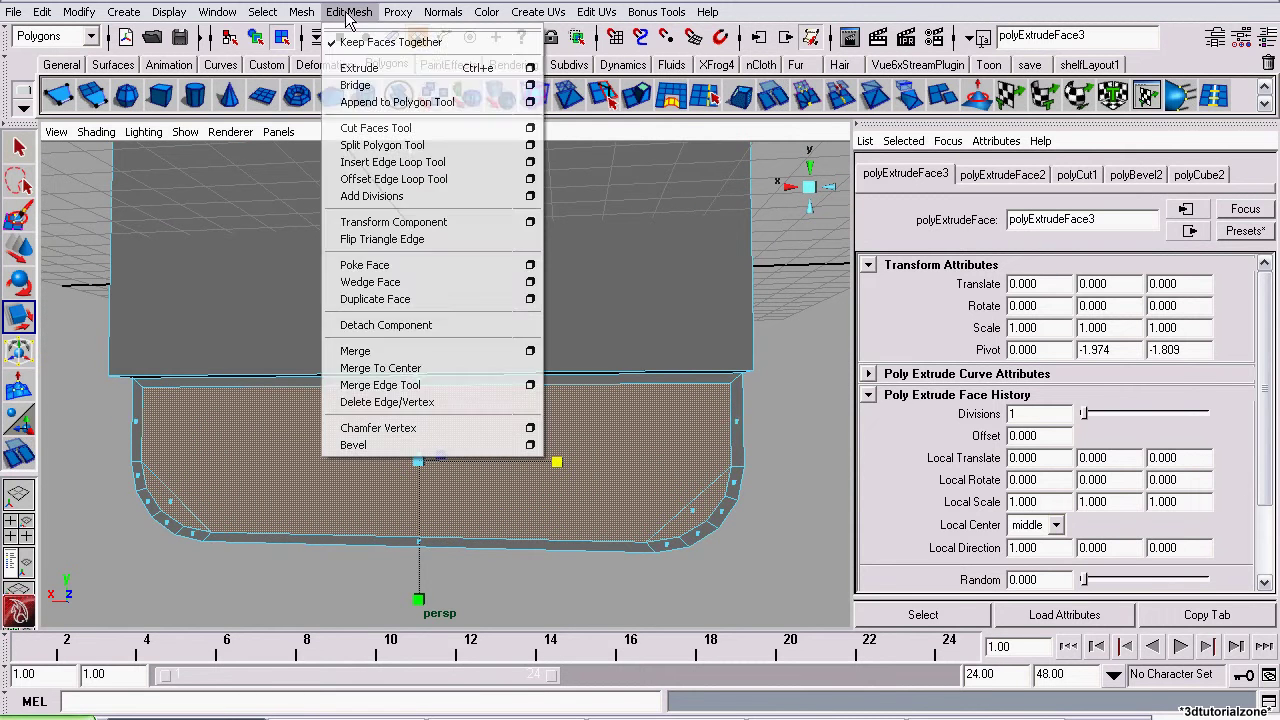
left_click(351, 74)
left_click_drag(357, 258, 674, 338, "alt")
left_click_drag(690, 497, 628, 498)
left_click_drag(524, 430, 308, 416, "alt")
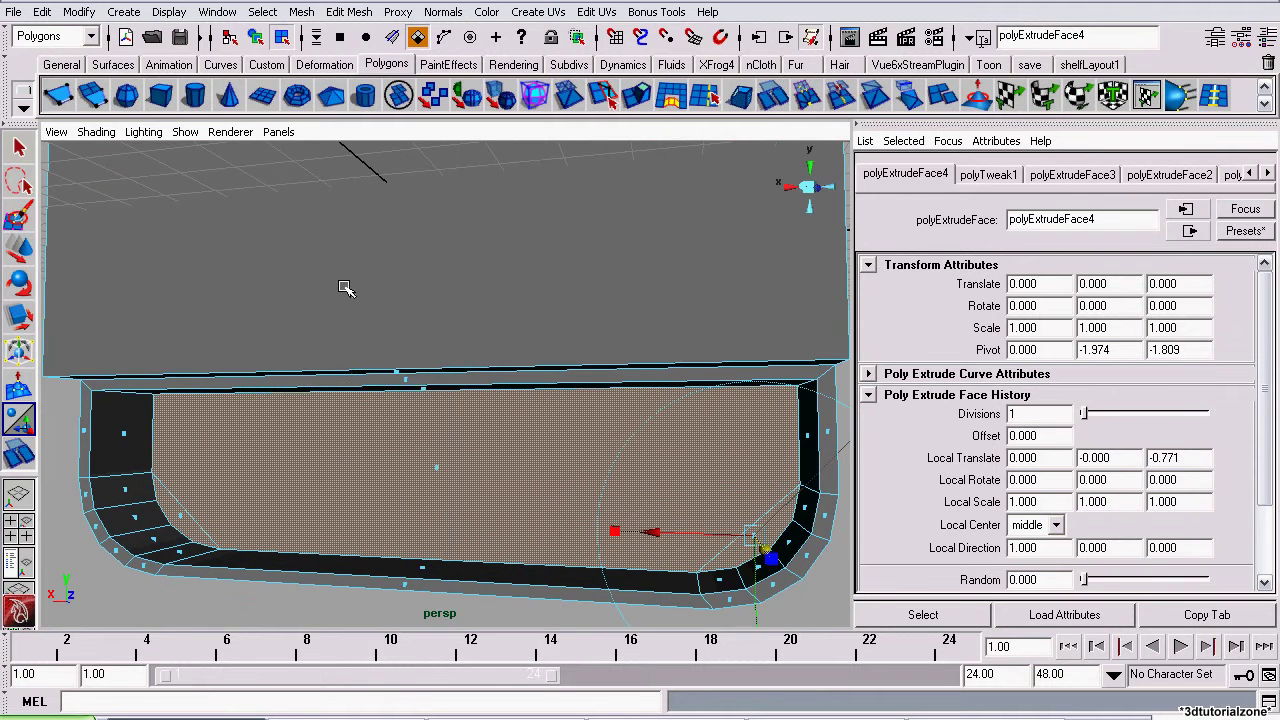
right_click_drag(345, 284, 445, 205)
scroll(445, 205, "down", 5)
left_click(250, 257)
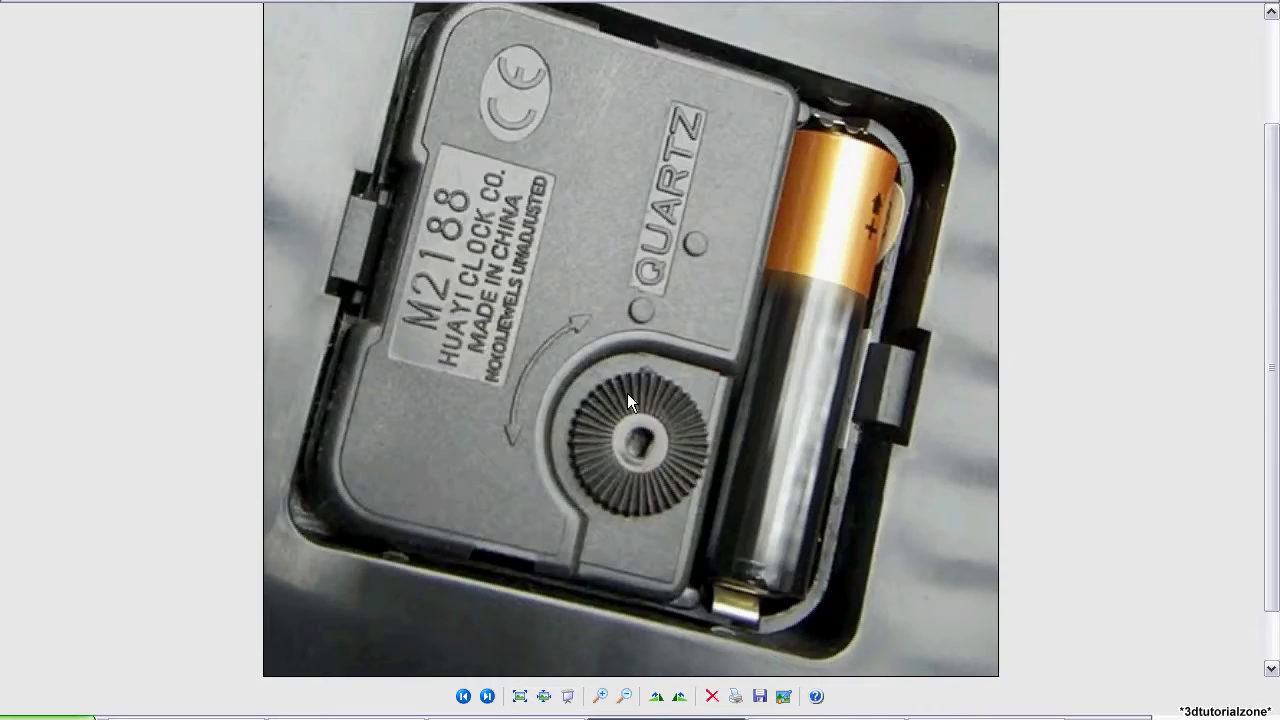
Check the dial area in the quartz movement photo and show the selected housing in wireframe from straight behind
scroll(627, 393, "up", 3)
scroll(662, 404, "down", 1)
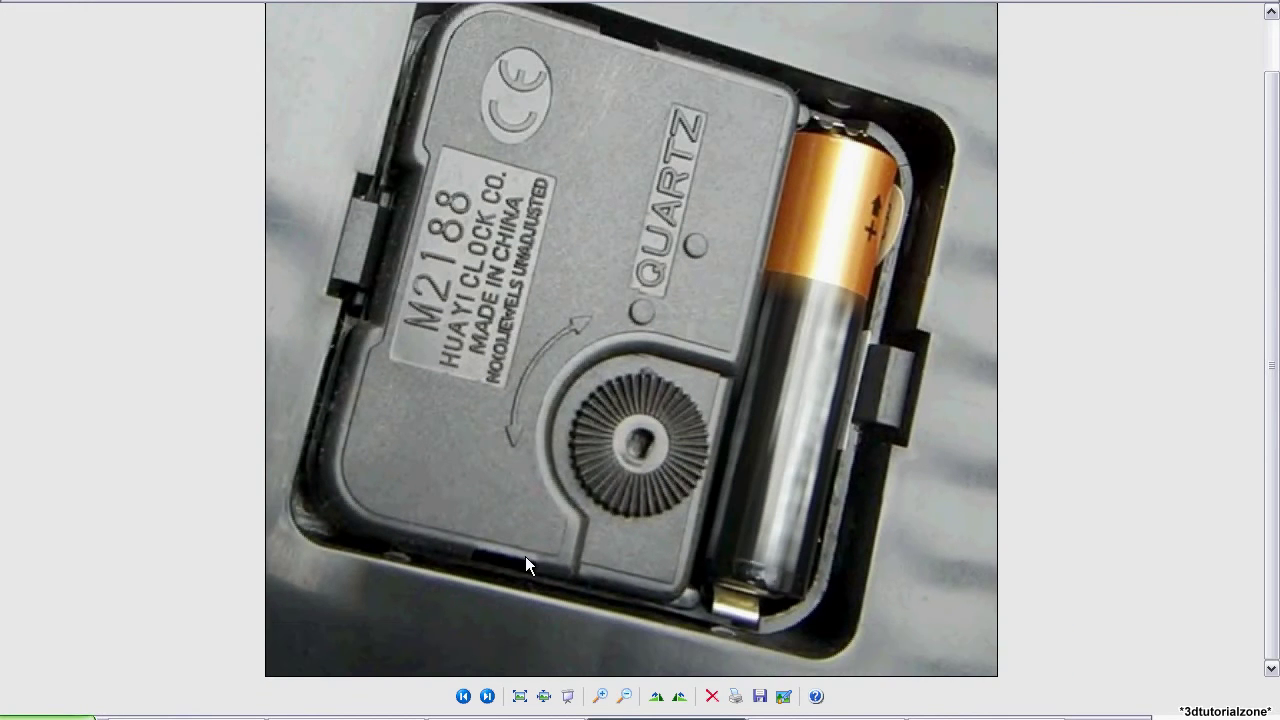
left_click(237, 711)
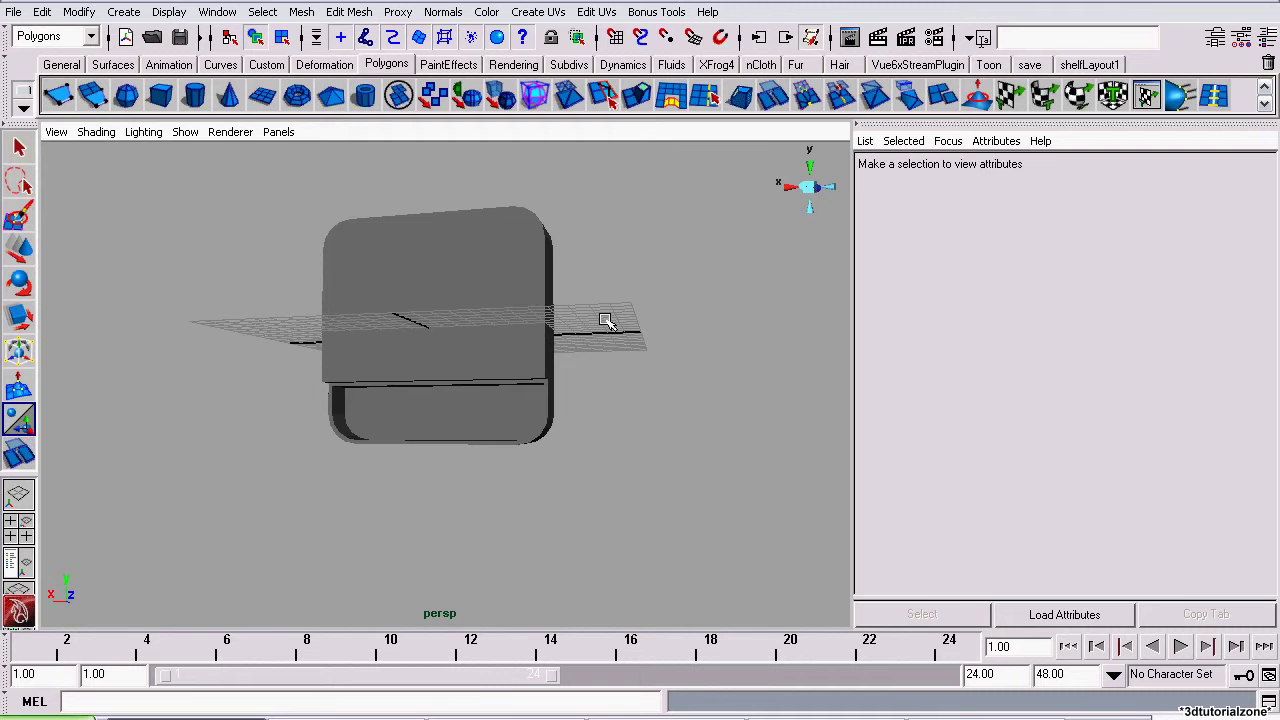
left_click(809, 200)
left_click(95, 134)
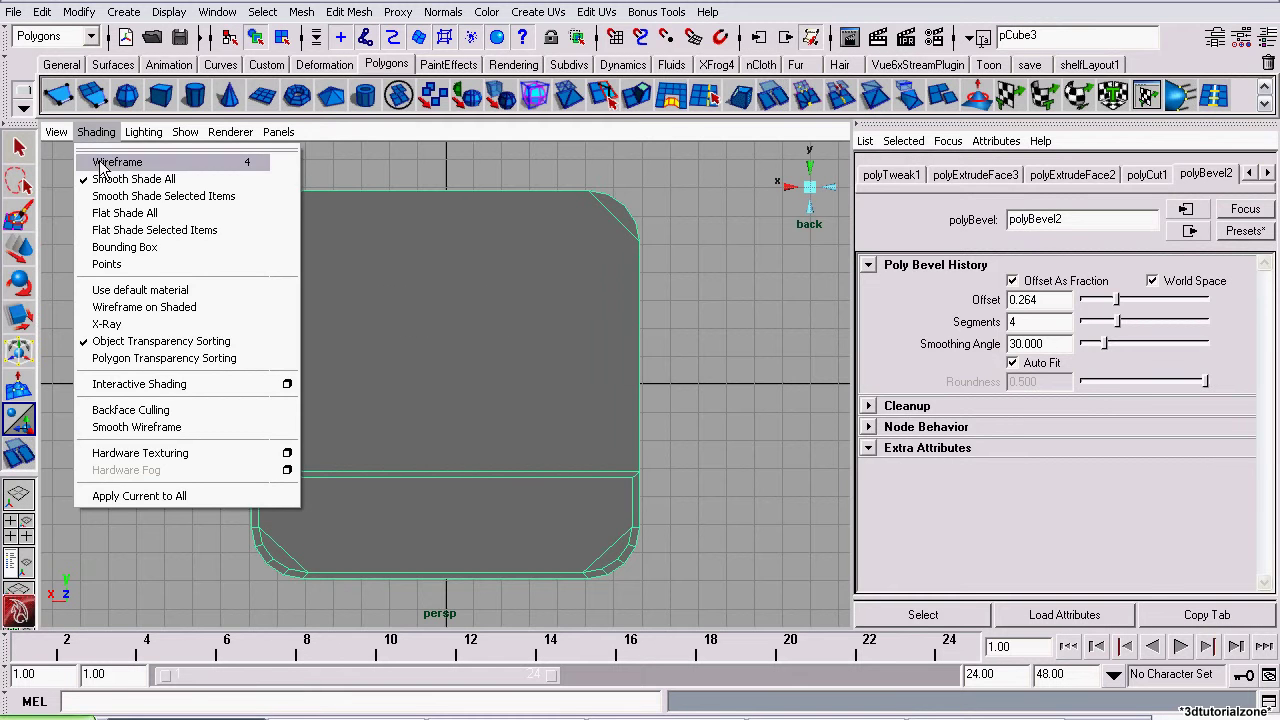
left_click(105, 162)
middle_click_drag(371, 414, 382, 386, "alt")
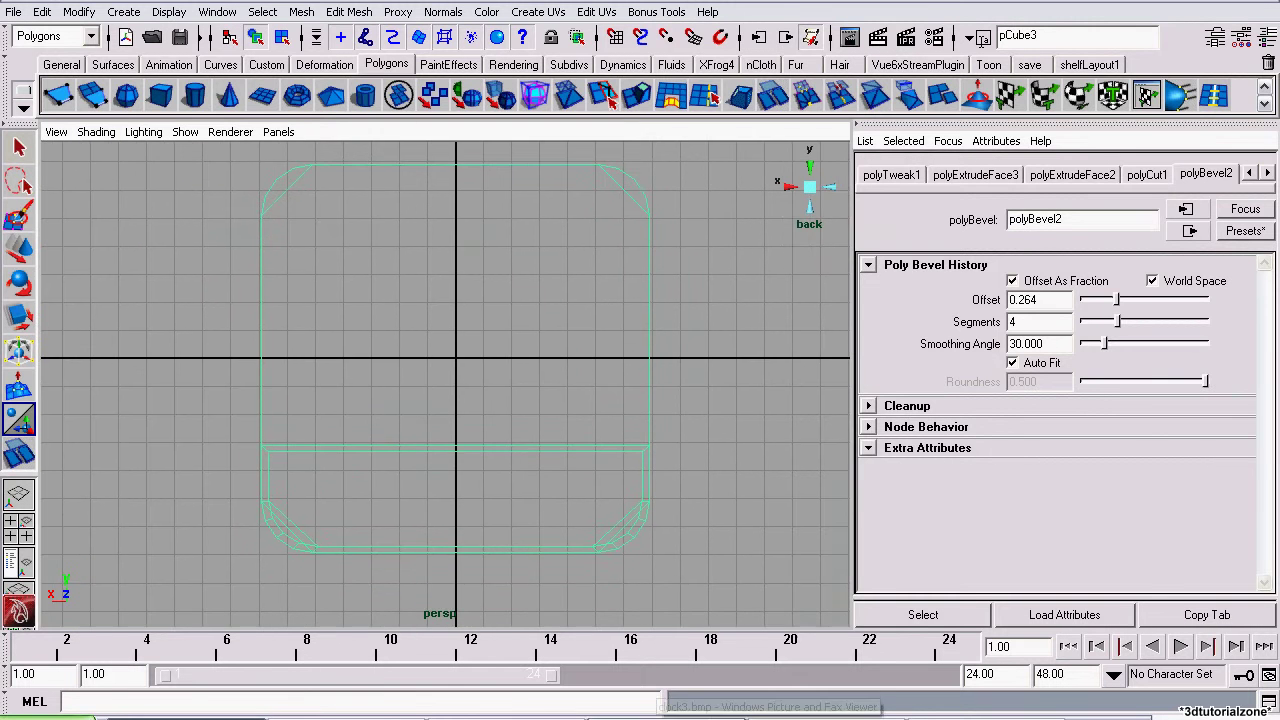
left_click(636, 715)
left_click(172, 712)
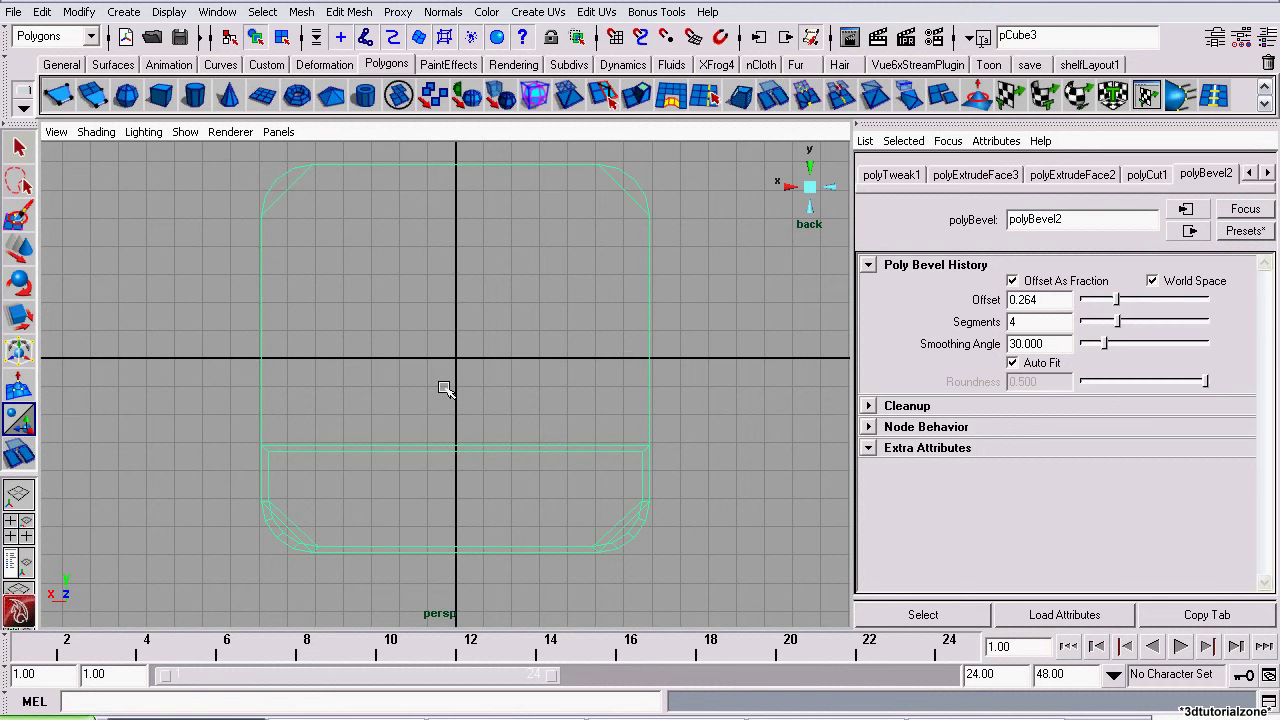
Try a vertical face cut through the housing well off its center line and undo it
left_click(24, 456)
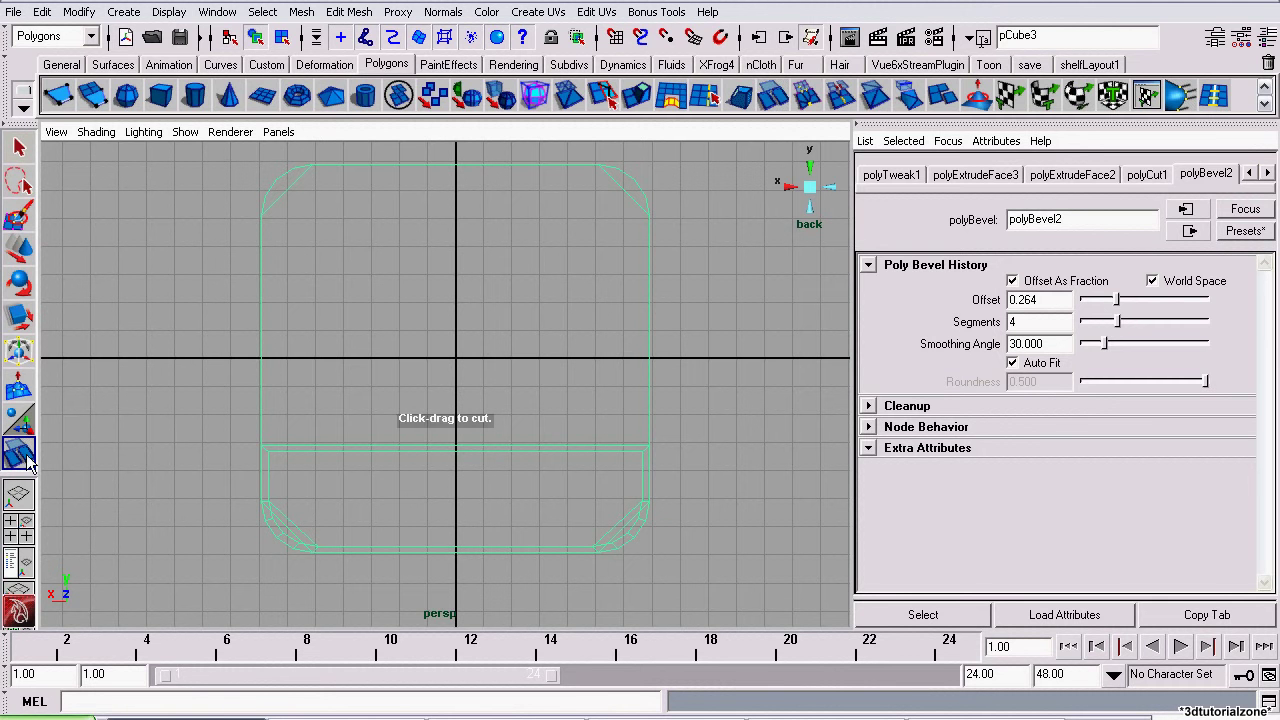
left_click(375, 183)
left_click(349, 12)
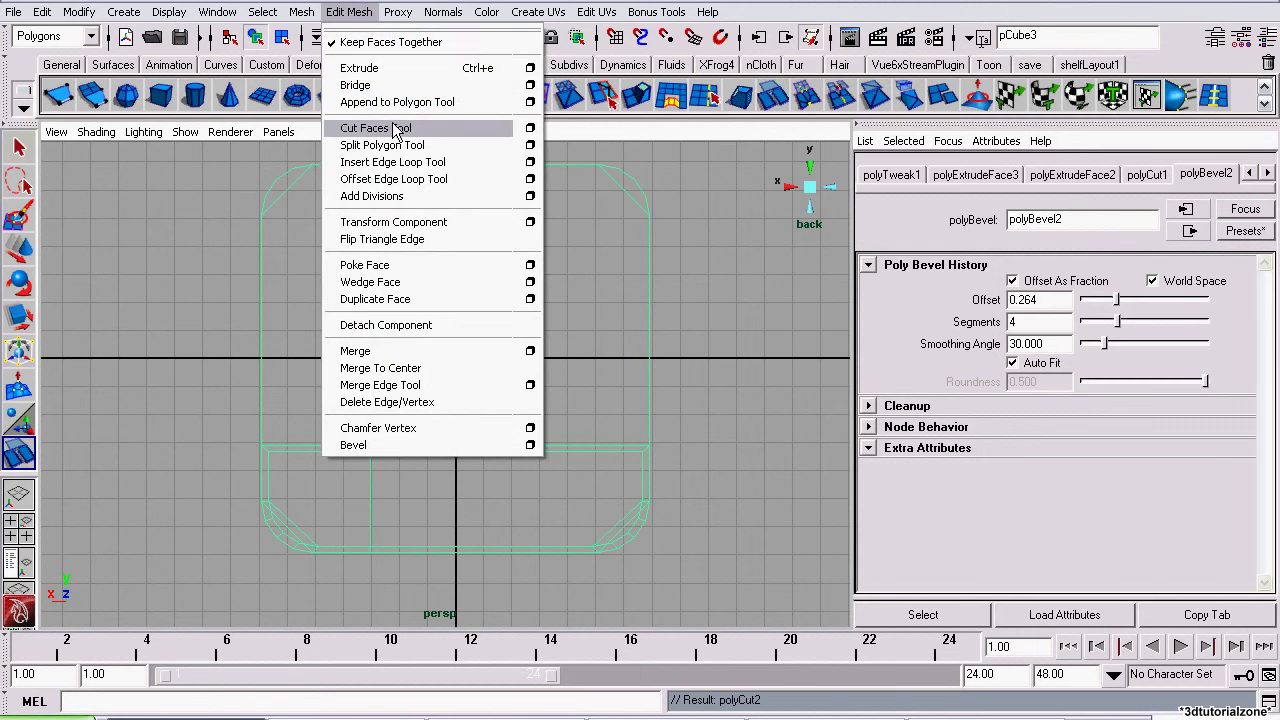
left_click(349, 12)
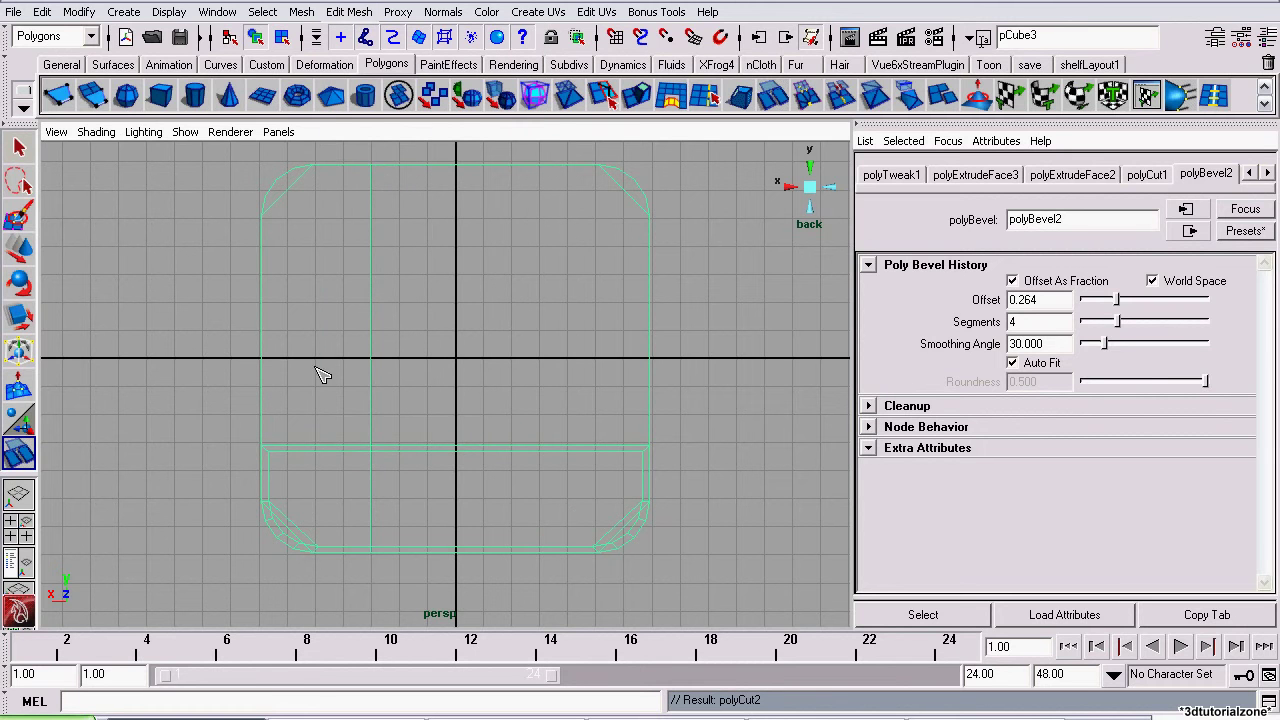
left_click(42, 12)
left_click(55, 26)
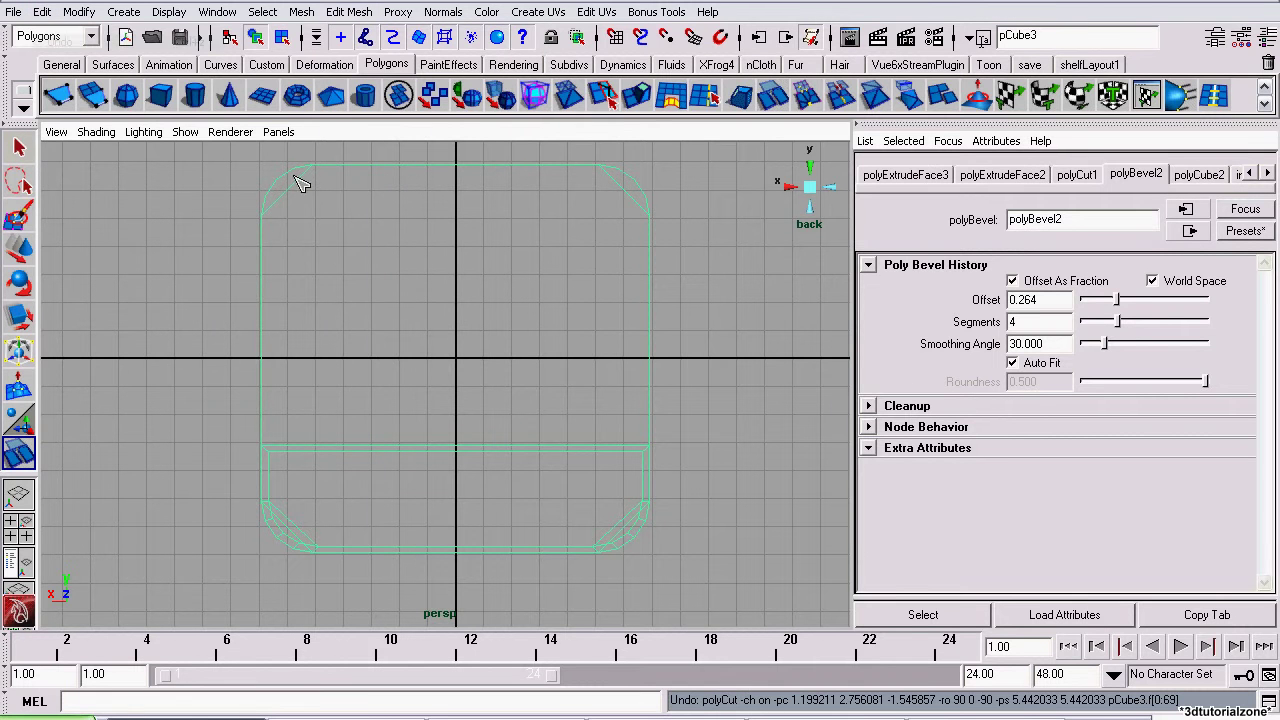
Cut the housing's faces vertically just off the center line and horizontally at about mid-height, then leave the cutting tool
left_click(412, 176)
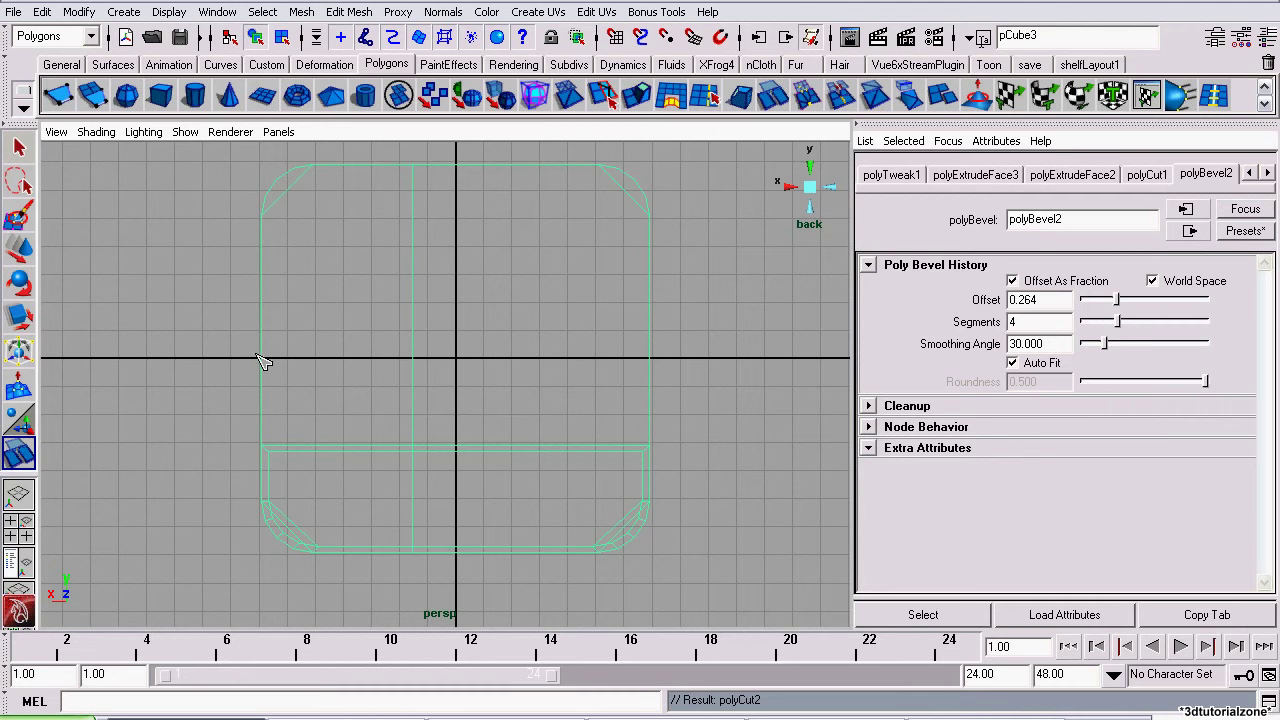
left_click_drag(276, 357, 400, 357)
left_click(17, 148)
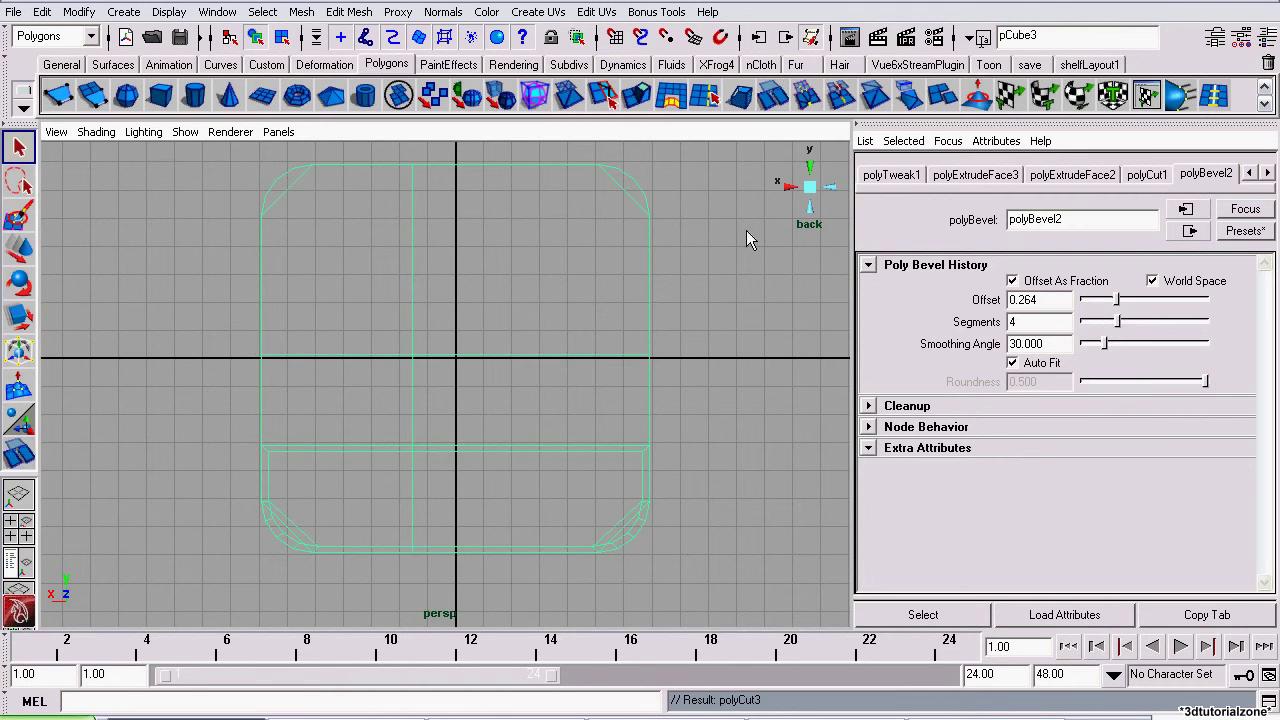
Display the housing in smooth shading again and bring its back into a closer perspective view
left_click(808, 190)
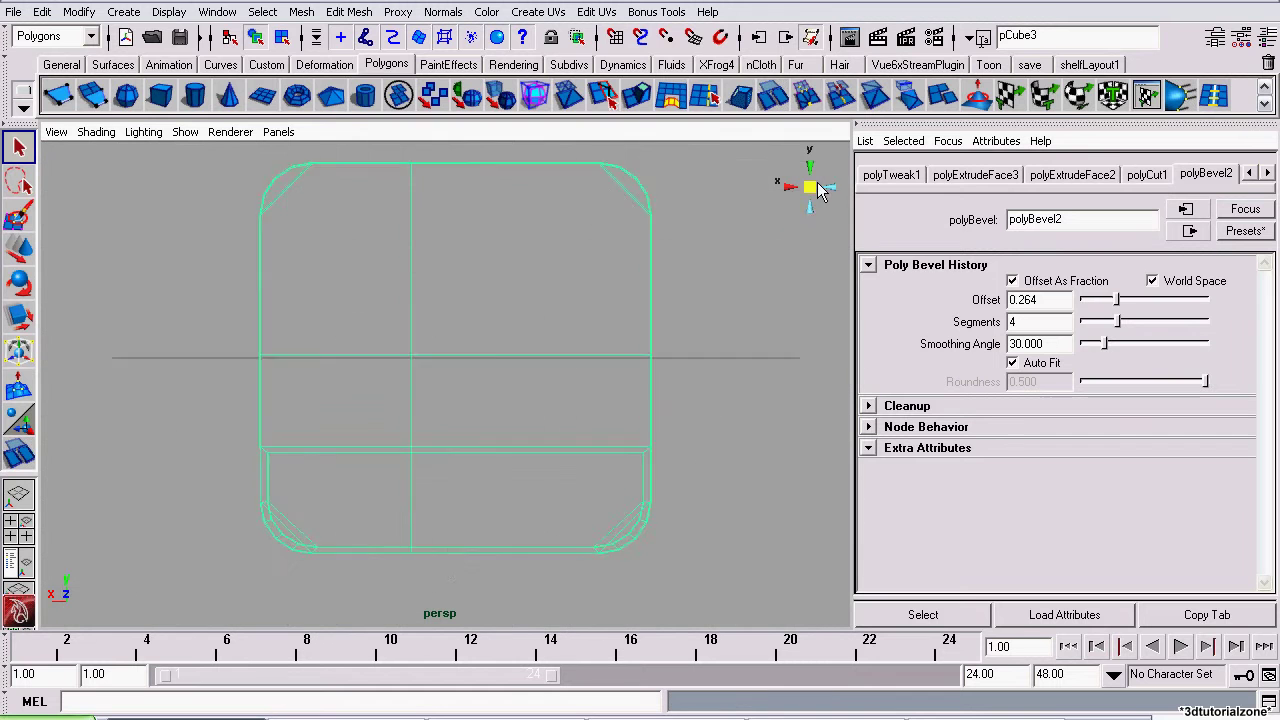
left_click(96, 132)
left_click(150, 177)
mouse_move(677, 409)
left_mouse_down("alt")
mouse_move(517, 413)
mouse_move(592, 437)
mouse_move(551, 416)
mouse_move(63, 360)
left_mouse_up("alt")
scroll(240, 330, "up", 4)
Extrude the back faces above the battery compartment, except the lower-left one, outward to a local Z translation of 0.139
right_click(328, 308)
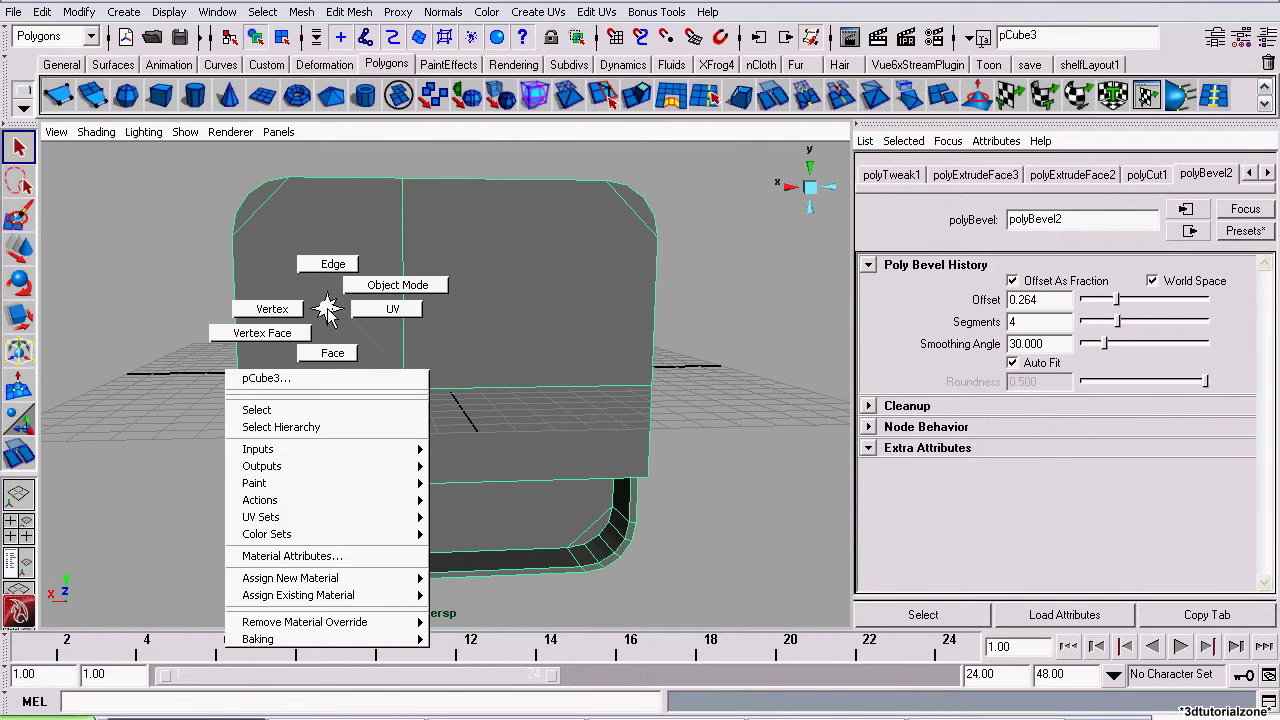
left_click(332, 350)
left_click(296, 250)
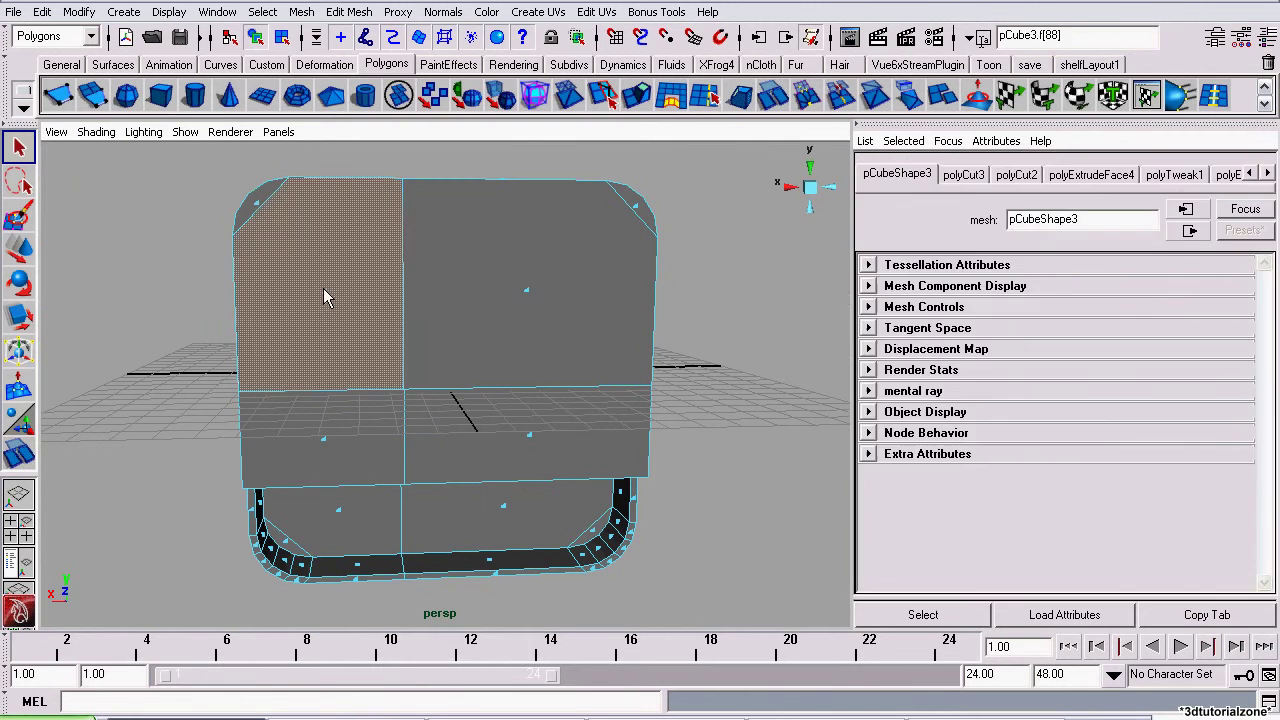
left_click(524, 287, "shift")
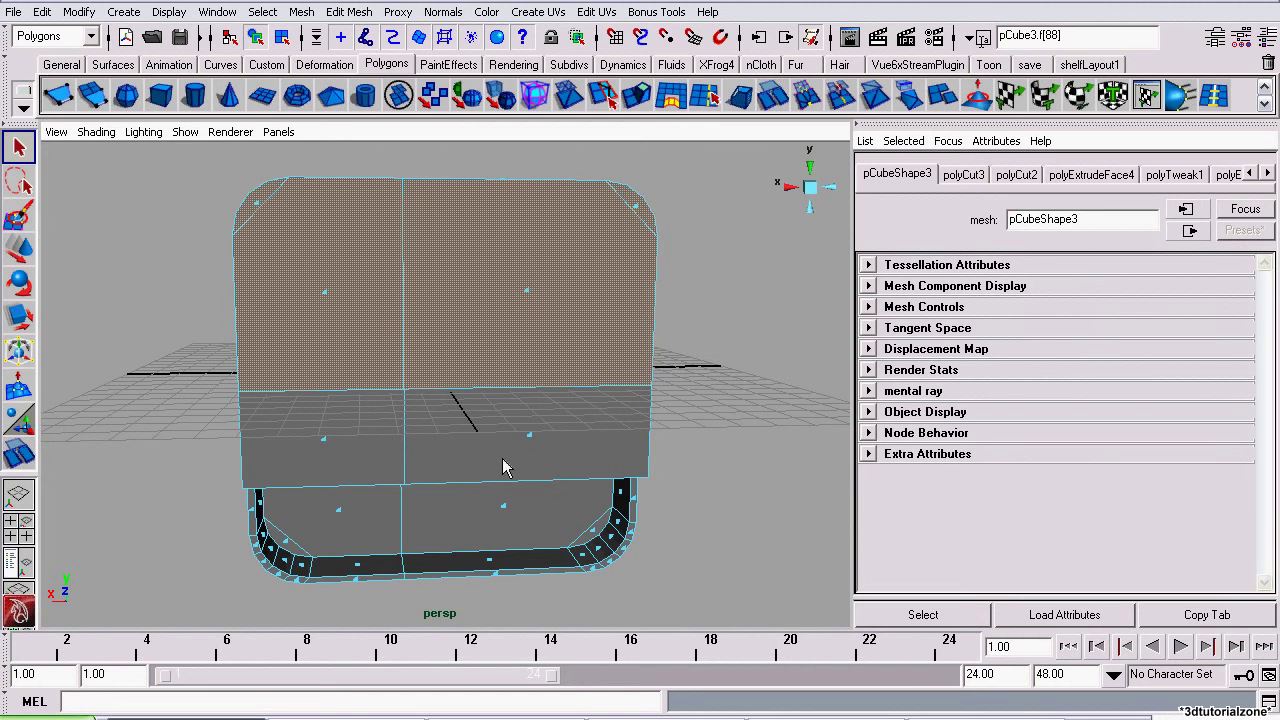
left_click_drag(637, 405, 251, 236, "alt")
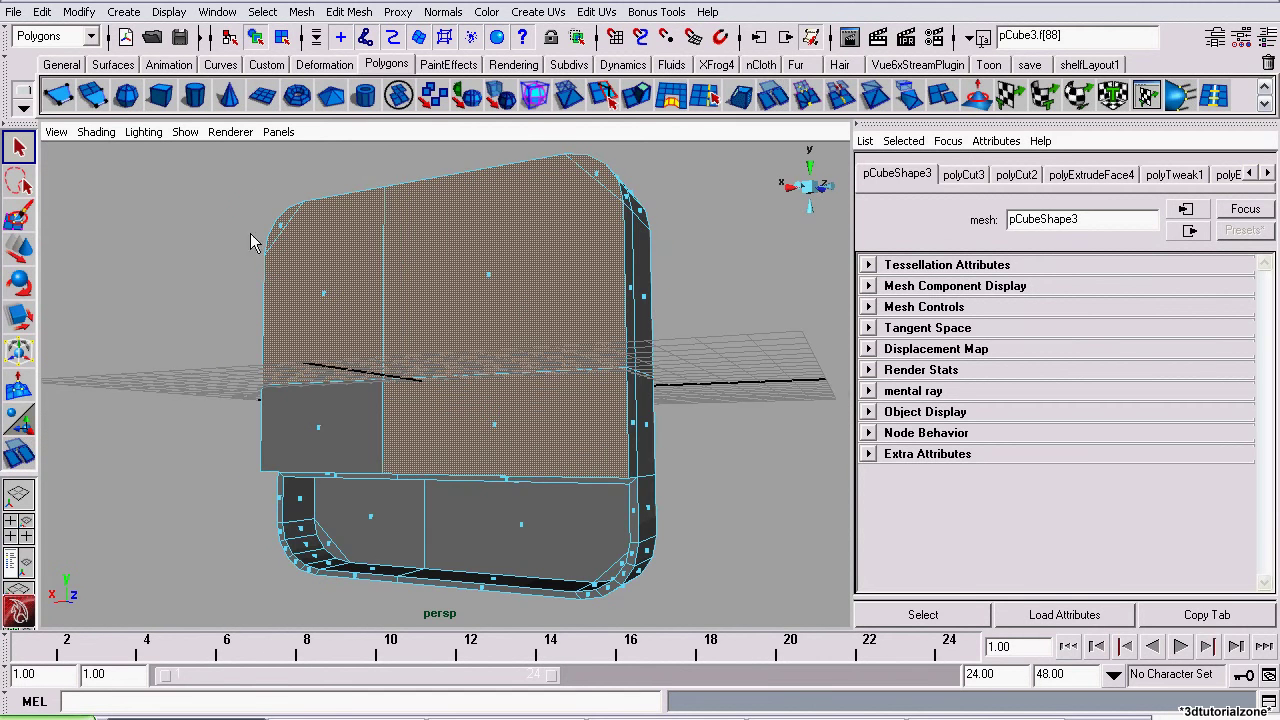
left_click(356, 18)
left_click(370, 67)
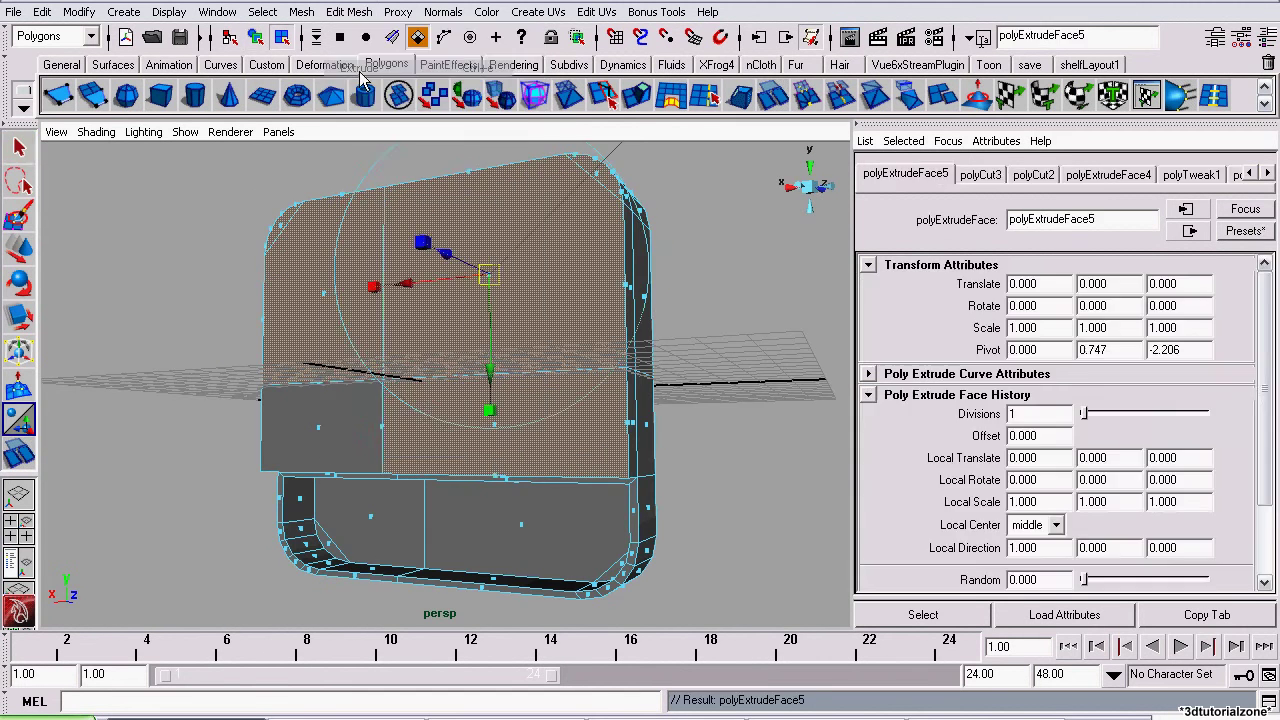
left_click_drag(520, 300, 691, 294, "alt")
left_click_drag(606, 289, 610, 290)
left_click_drag(478, 355, 982, 443, "alt")
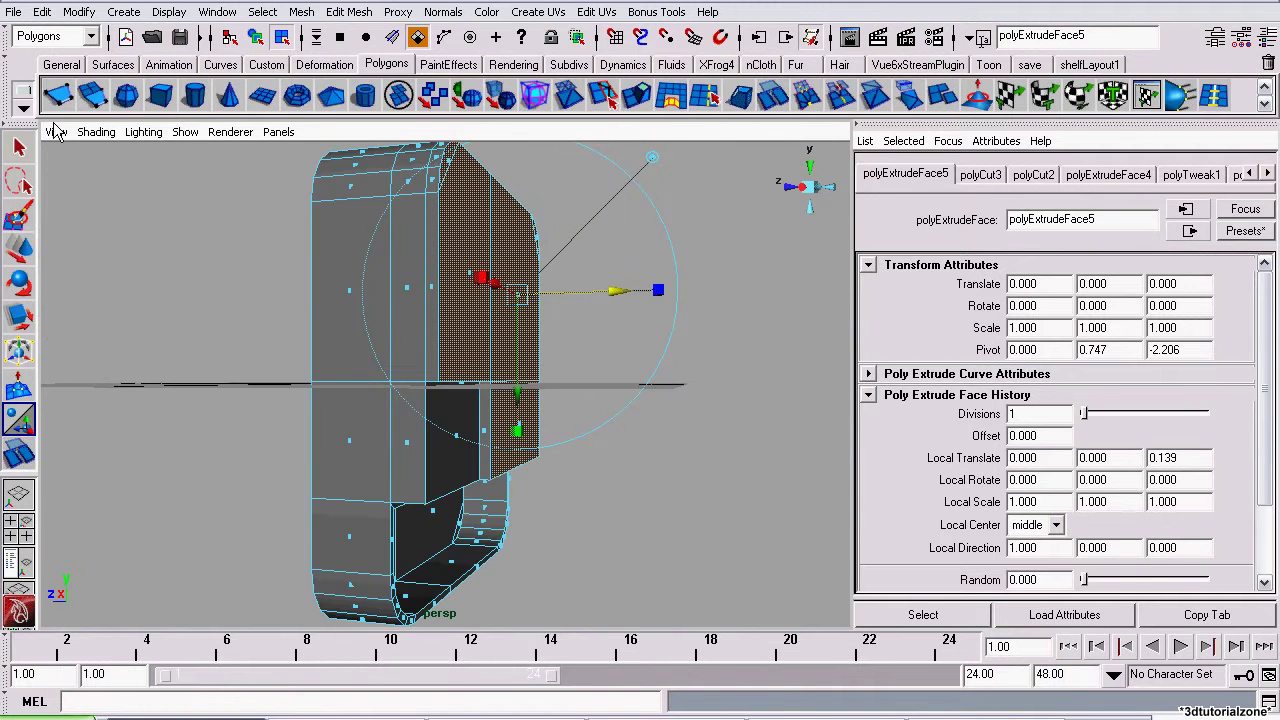
left_click(26, 148)
Compare the stepped inner corner around the recessed face with the dial recess in the quartz movement photo
left_click_drag(161, 252, 383, 334, "alt")
scroll(356, 318, "up", 4)
scroll(370, 321, "down", 2)
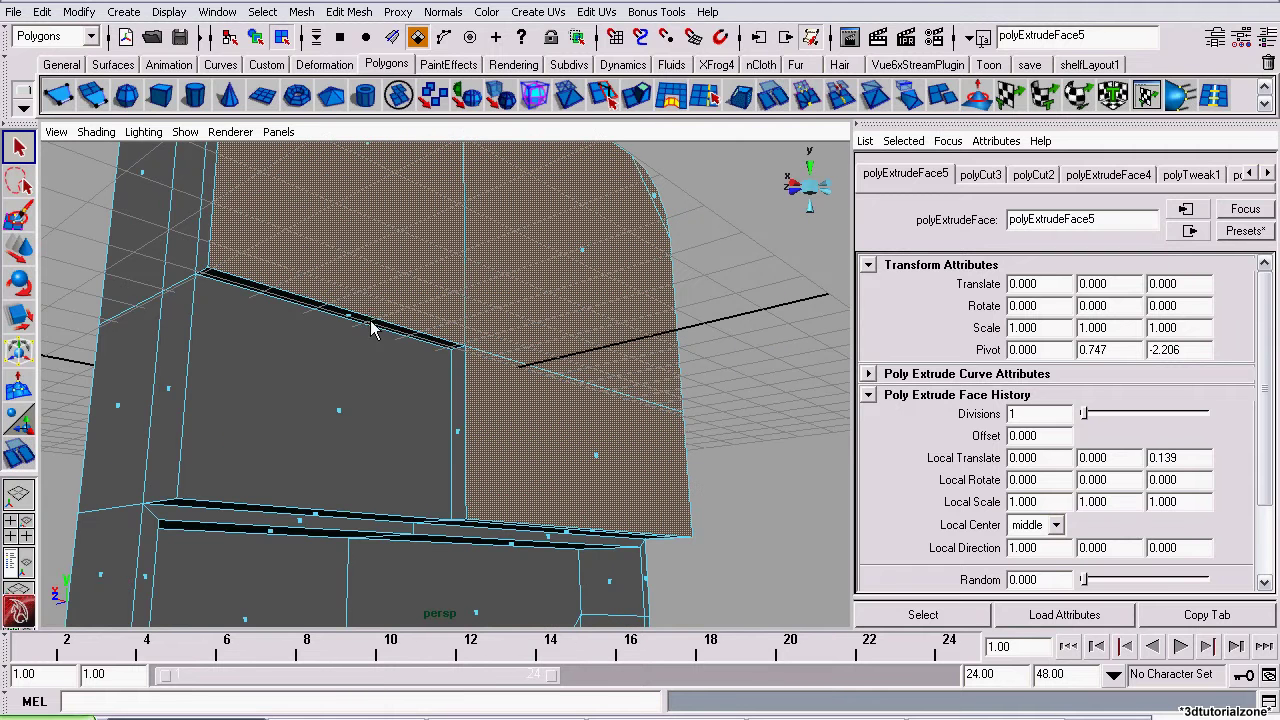
left_click(640, 718)
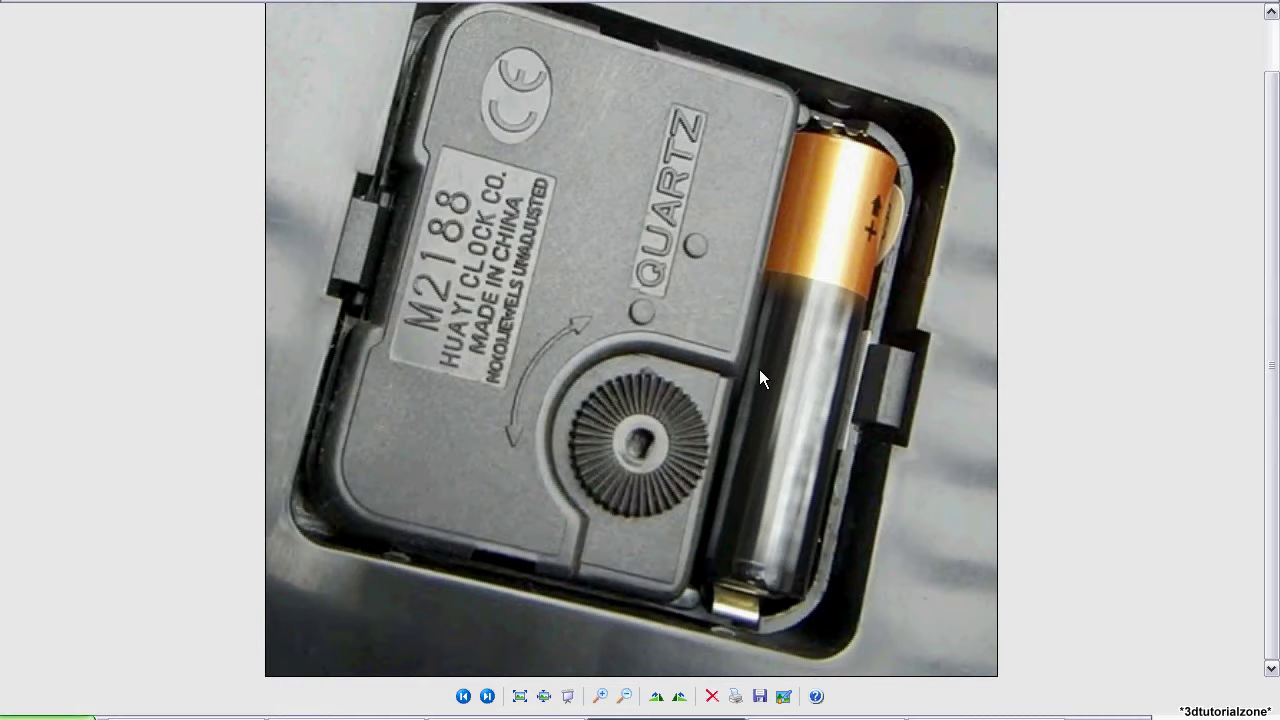
key("alt+Tab")
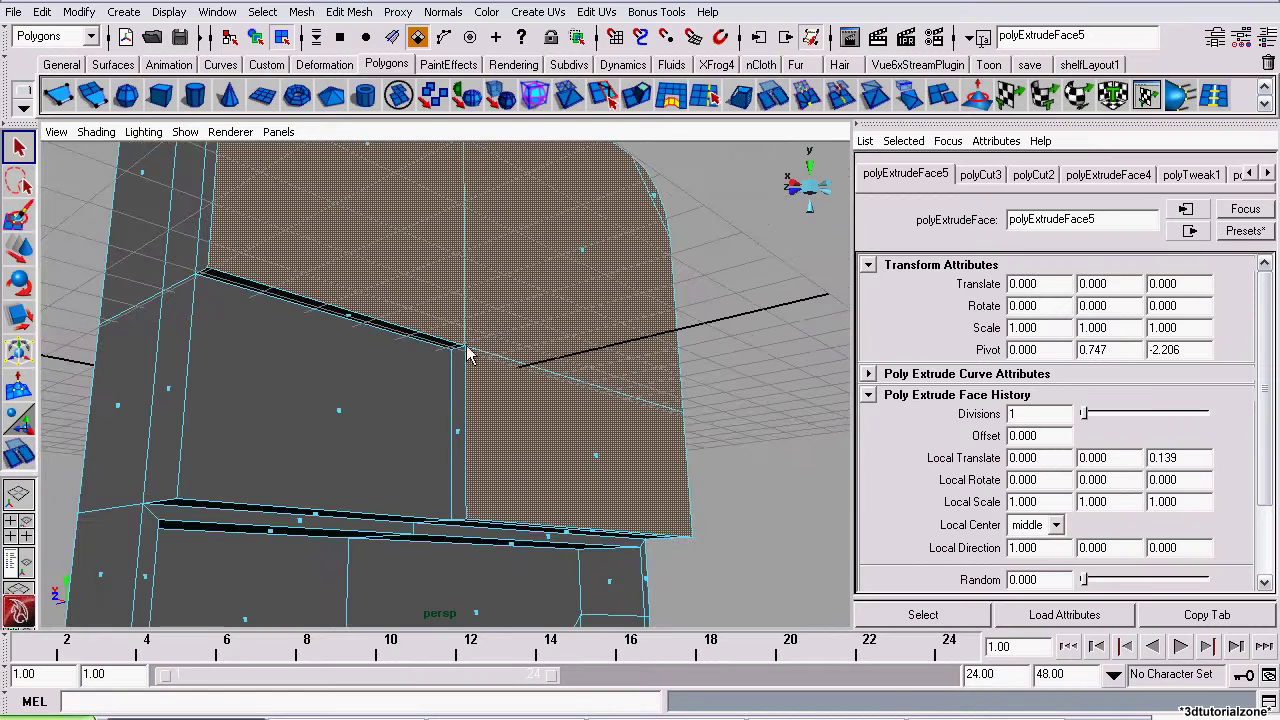
Bevel the short inner corner edge of the dial recess with an offset of 0.5 and 4 segments
left_click(765, 328)
left_click_drag(765, 328, 381, 406, "alt")
left_click(475, 313)
left_click(349, 12)
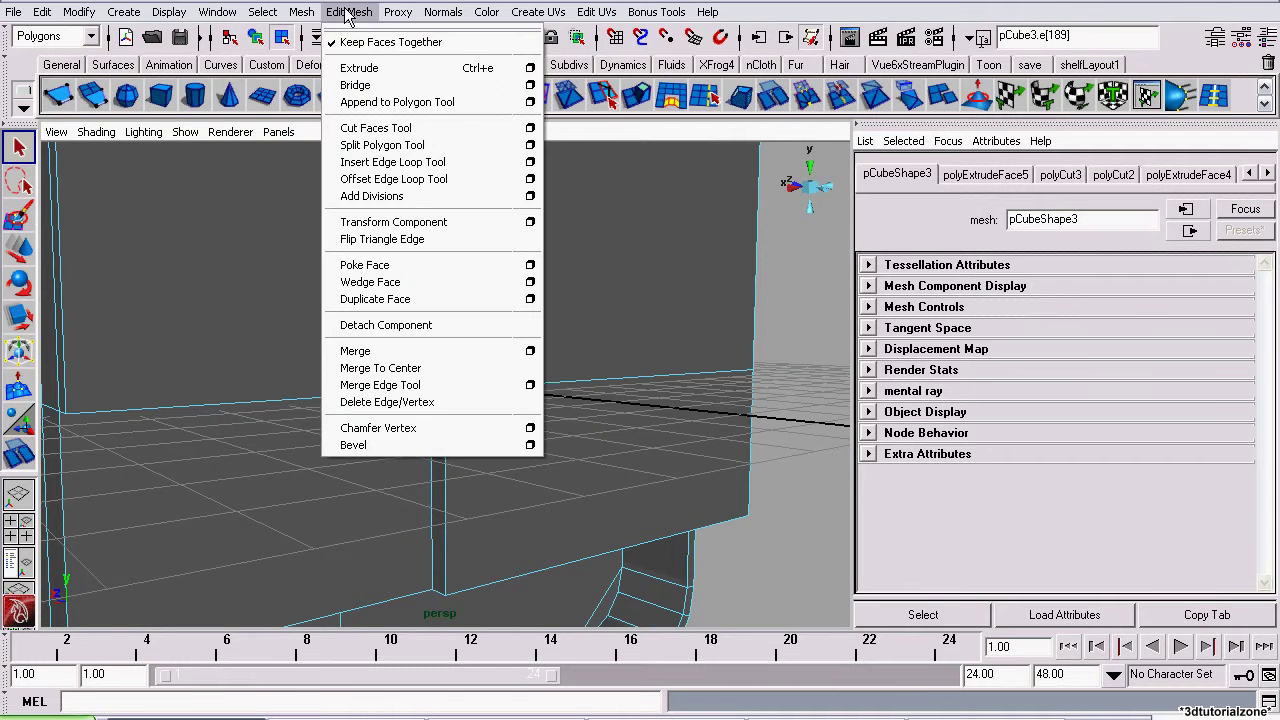
left_click(393, 445)
left_click_drag(393, 443, 252, 395, "alt")
middle_click_drag(368, 464, 811, 411, "alt")
right_click_drag(545, 350, 656, 362, "alt")
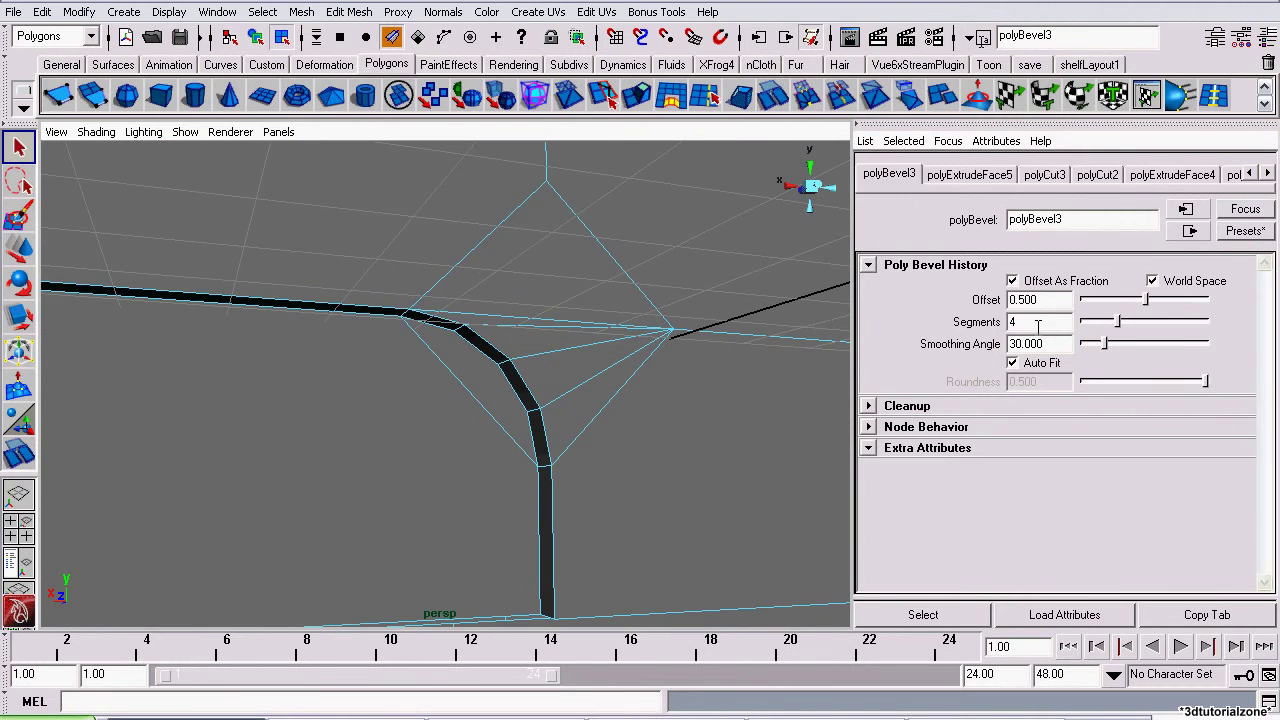
left_click_drag(632, 314, 577, 299, "alt")
left_click_drag(510, 325, 422, 313, "alt")
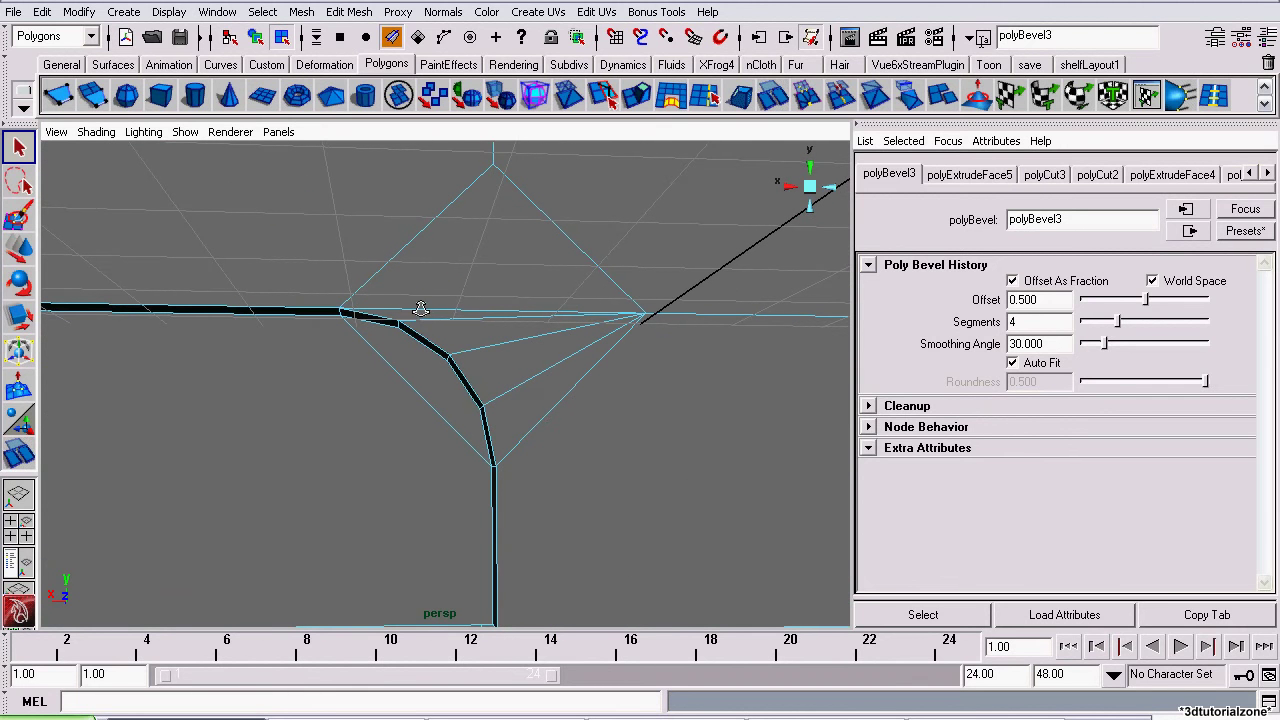
Return to object mode, deselect the housing and check the adjustment dial in the quartz movement photo
right_click_drag(461, 285, 540, 249)
scroll(540, 249, "down", 5)
left_click(271, 331)
left_click_drag(271, 331, 335, 312, "alt")
right_click_drag(335, 312, 561, 379, "alt")
left_click(664, 718)
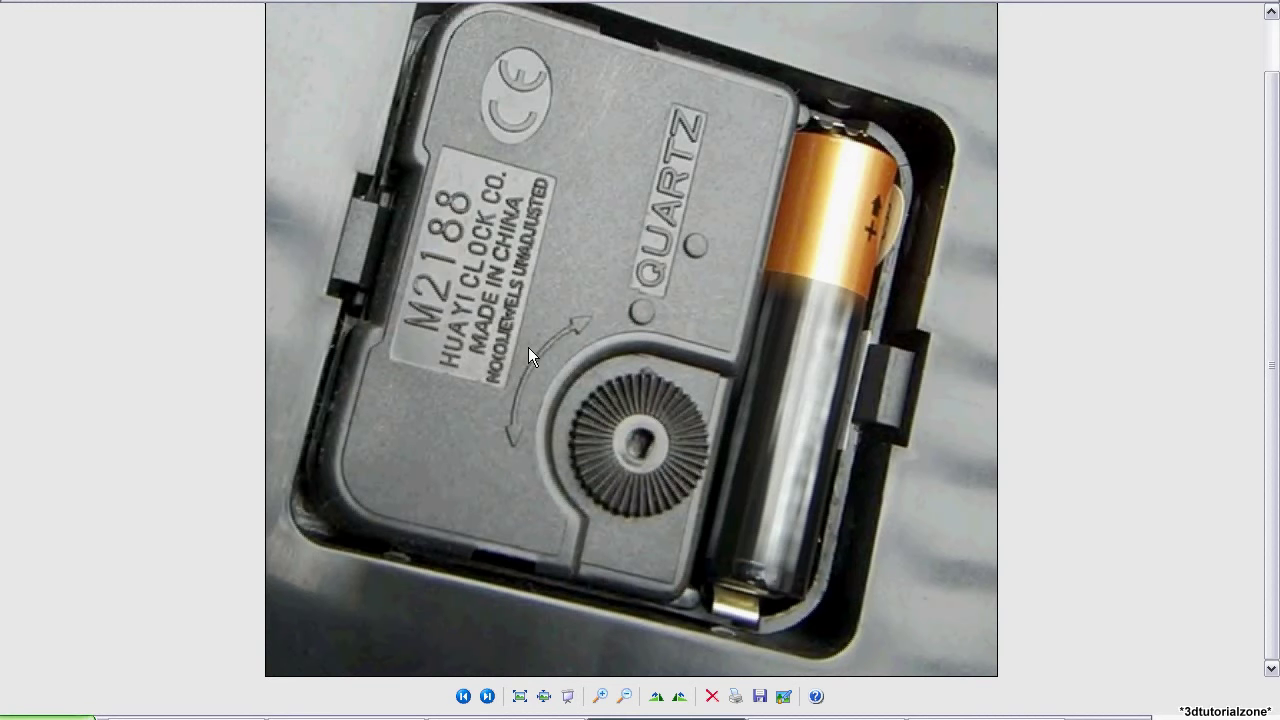
left_click(216, 718)
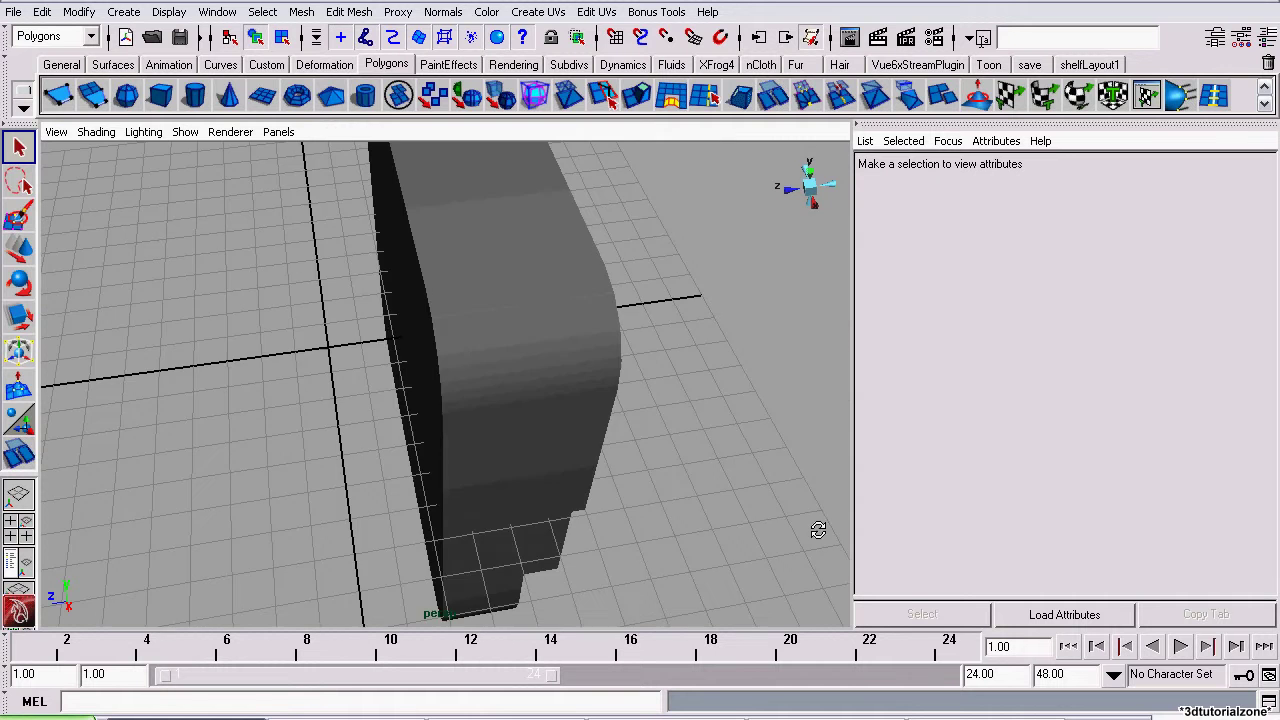
Create a polygon cylinder with radius 1, height 2 and 30 axis divisions around the Y axis
middle_click_drag(208, 328, 768, 491, "alt")
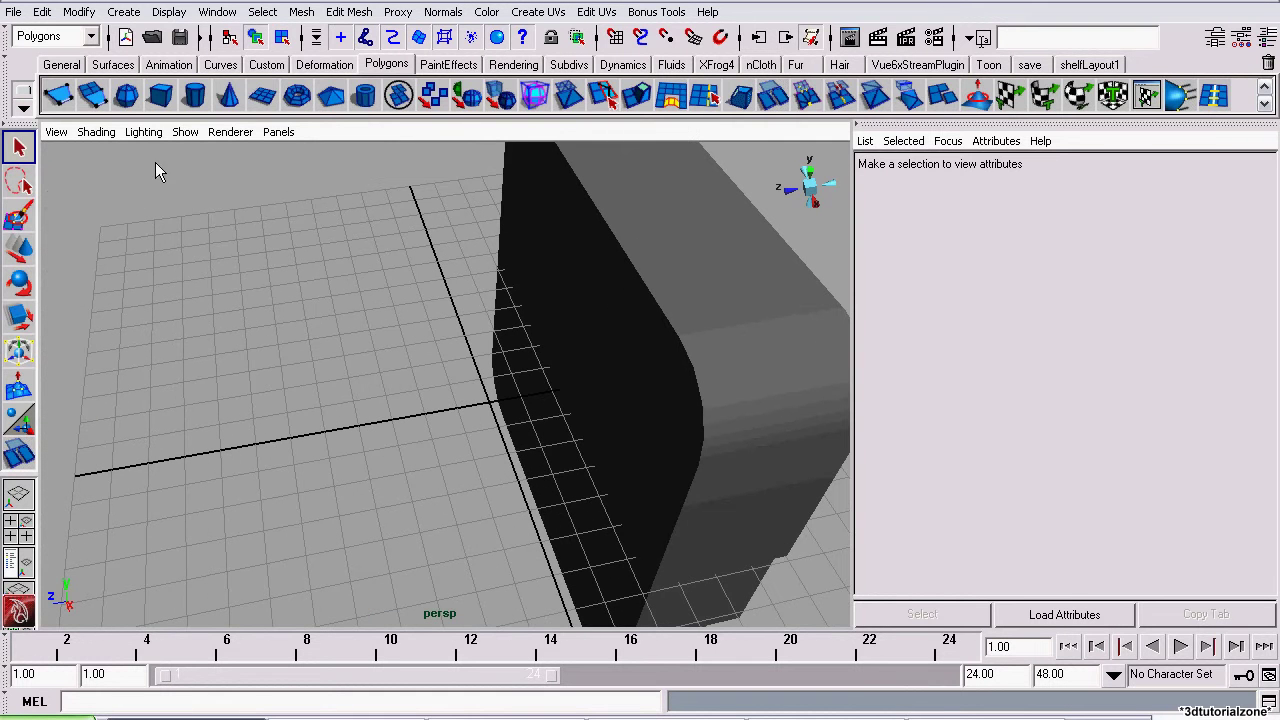
left_click(124, 11)
mouse_move(165, 59)
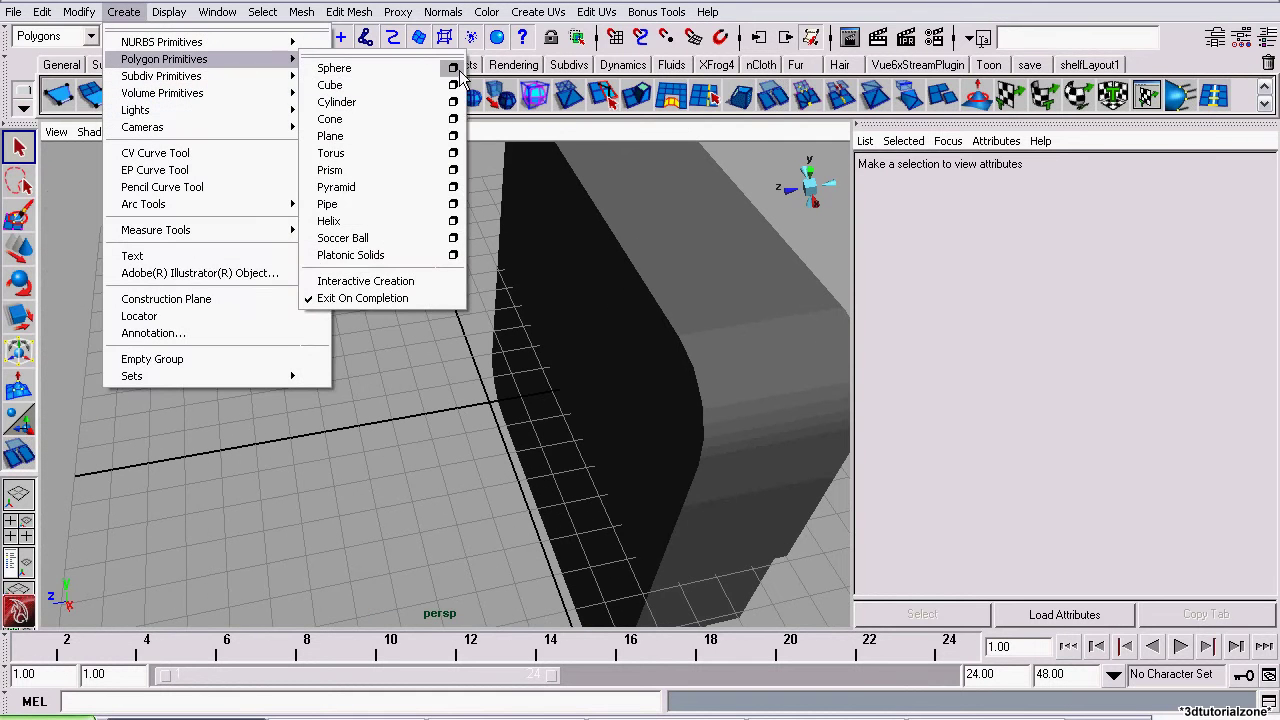
left_click(453, 102)
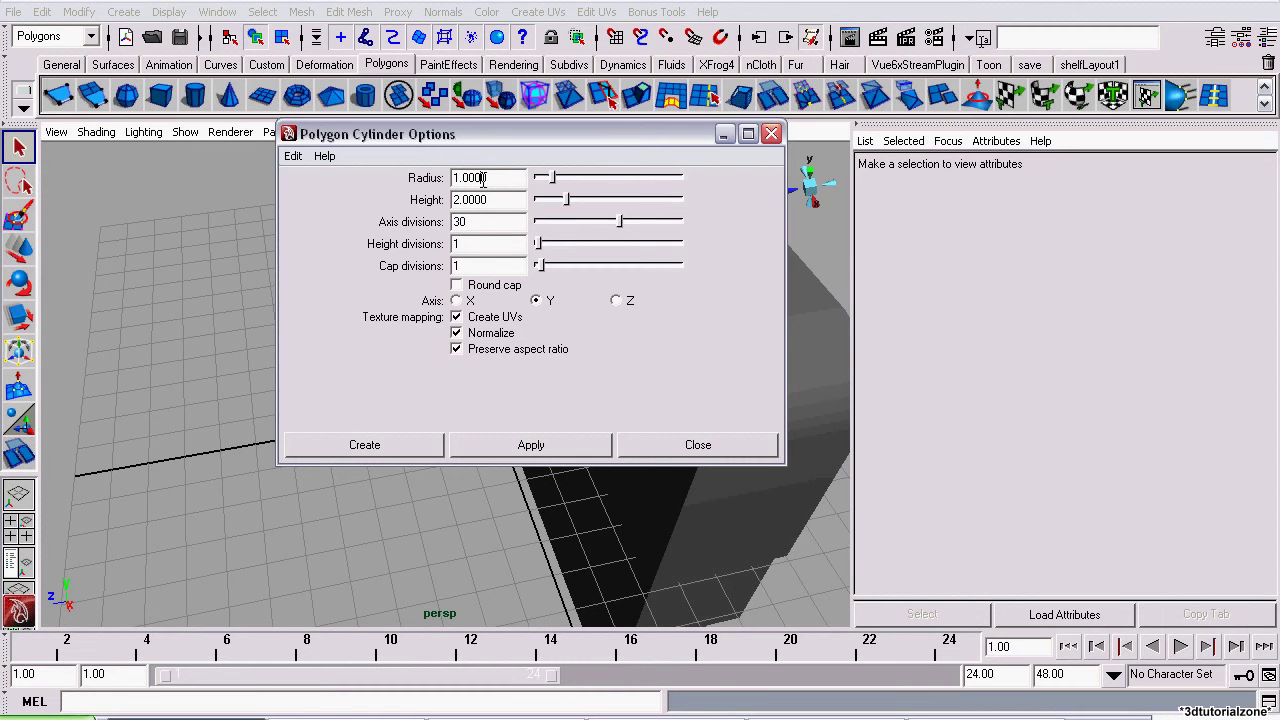
left_click(375, 447)
Move the cylinder straight up clear above the housing and frame it in the view
left_click(18, 317)
left_click_drag(330, 390, 487, 273, "alt")
middle_click_drag(616, 345, 563, 349)
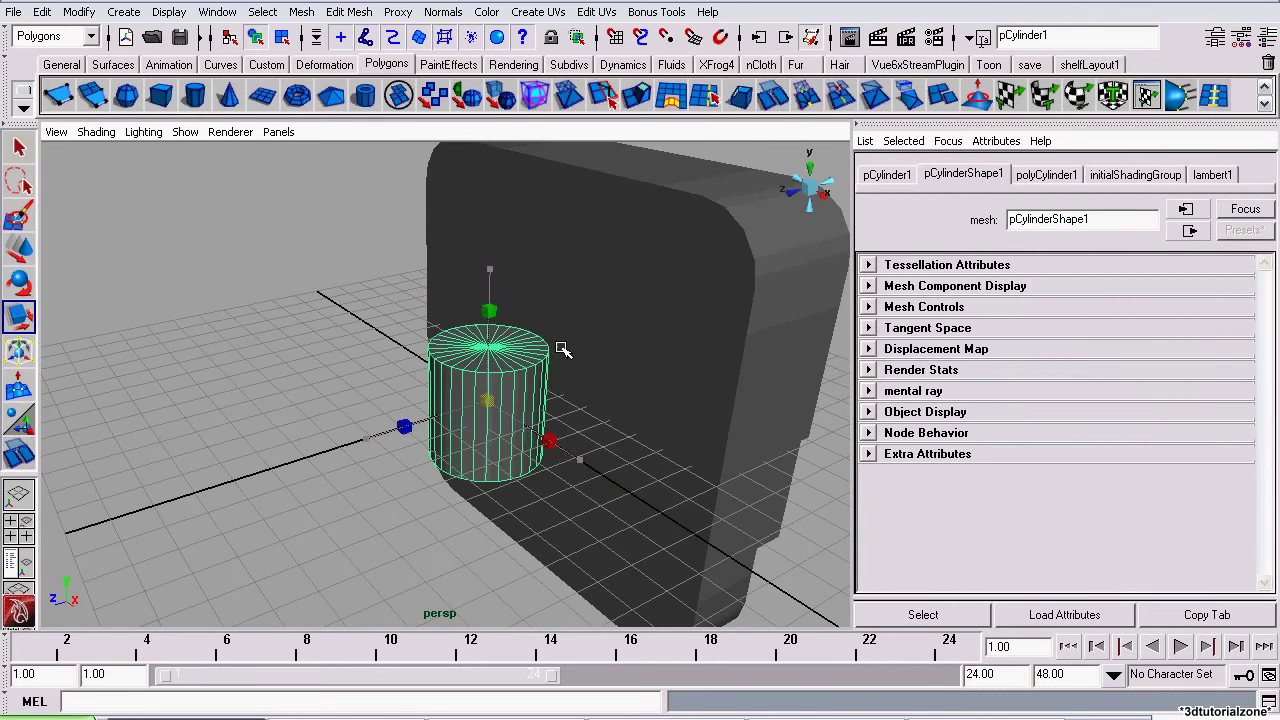
left_click(17, 254)
scroll(514, 314, "down", 5)
left_click_drag(459, 299, 458, 168)
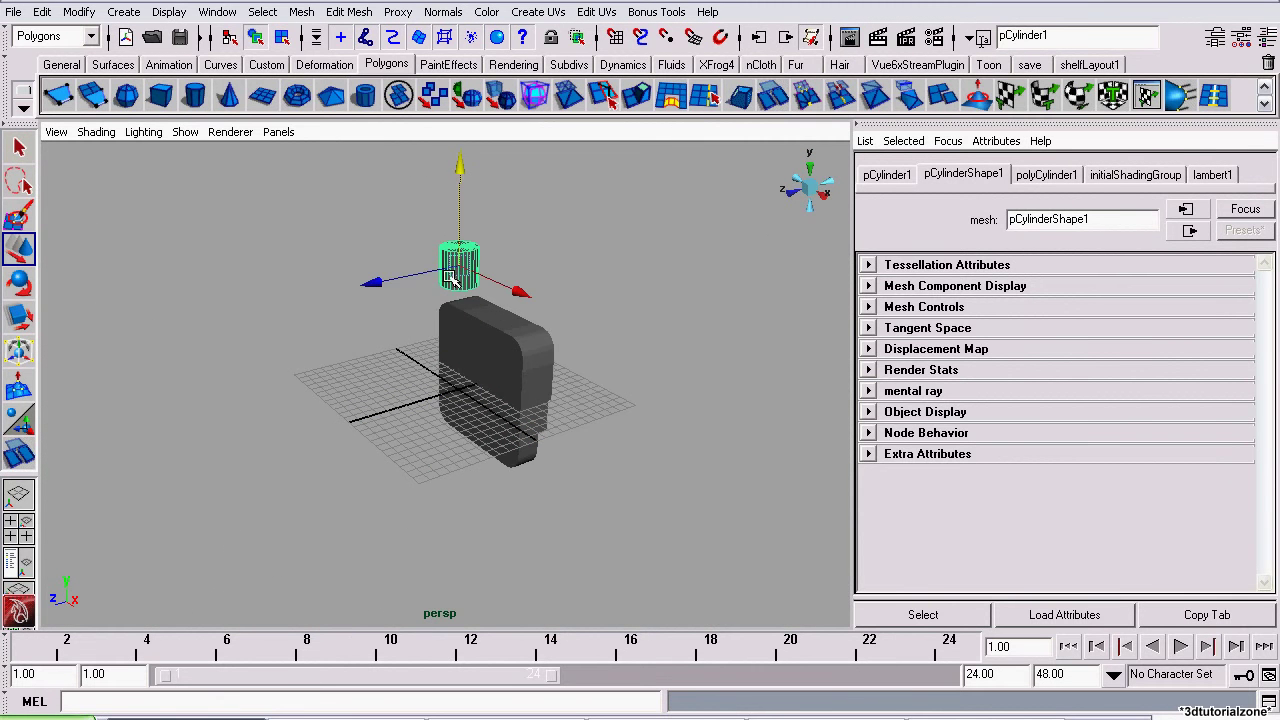
key("f")
left_click_drag(657, 406, 572, 418, "alt")
scroll(572, 420, "down", 10)
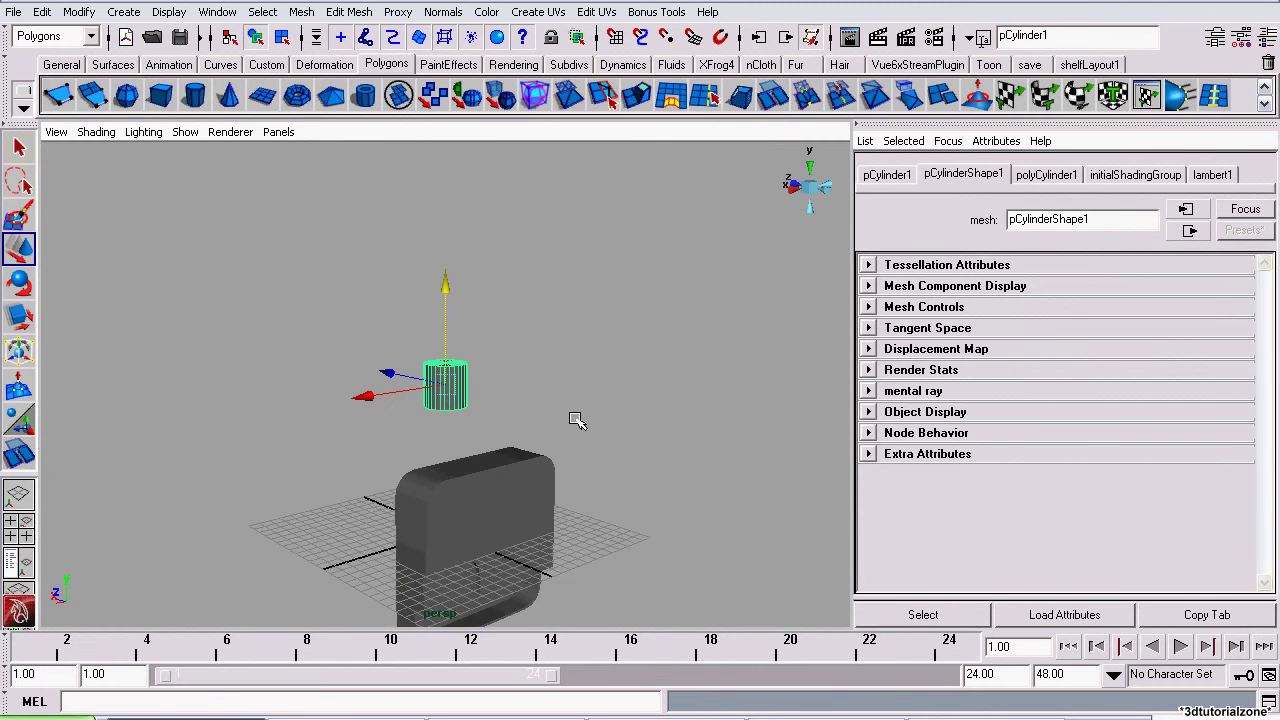
right_click_drag(573, 420, 510, 423, "alt")
key("f")
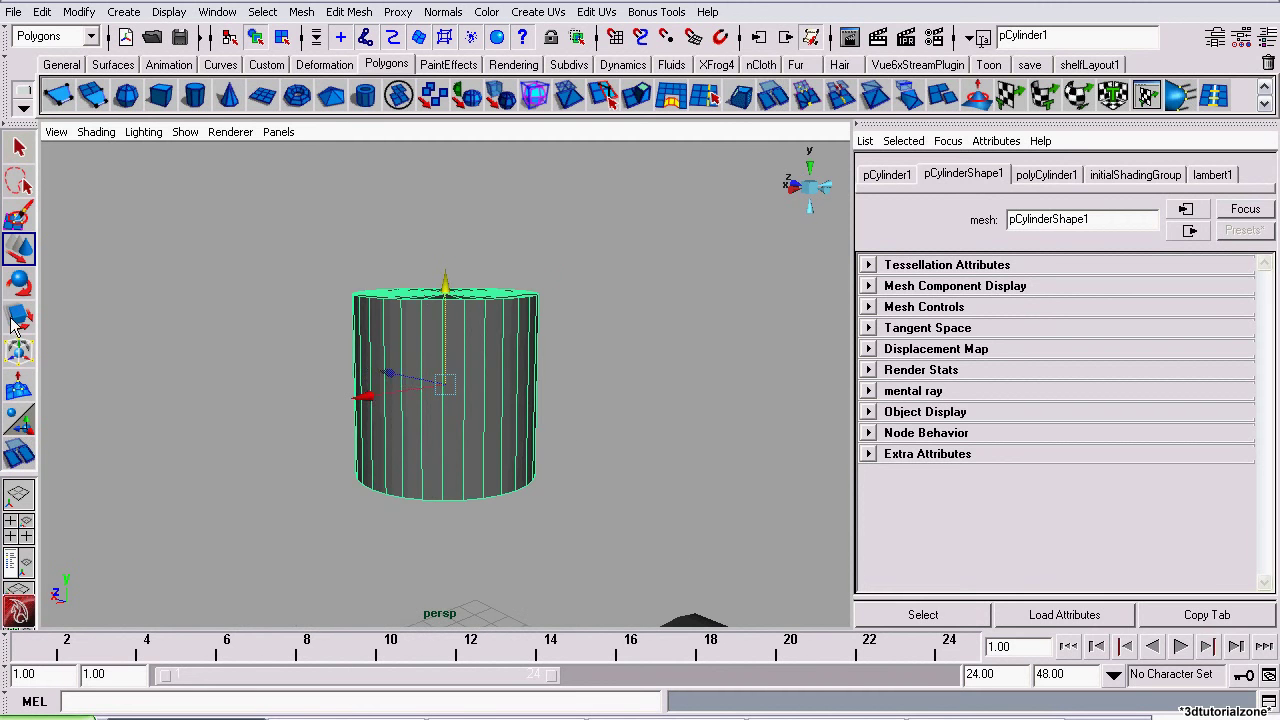
Scale the cylinder down along its height into a thin disc for the dial and deselect it
key("r")
left_click_drag(251, 286, 485, 345, "alt")
left_click_drag(445, 254, 420, 349)
left_click(343, 277)
left_click_drag(343, 277, 394, 517, "alt")
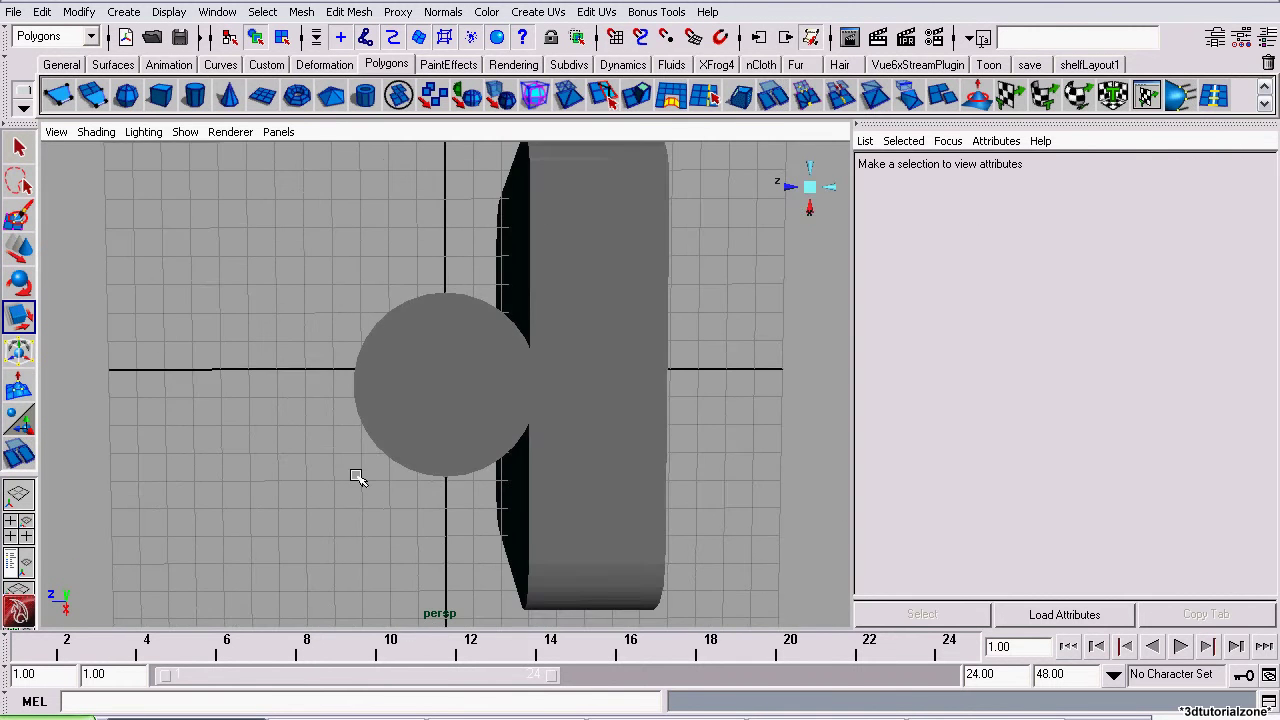
Select only the disc's top rim vertices, leaving out the center, and check the selection in wireframe before returning to shading
left_click_drag(362, 350, 462, 368, "alt")
left_click(561, 378)
right_click_drag(462, 368, 343, 343)
left_click(18, 148)
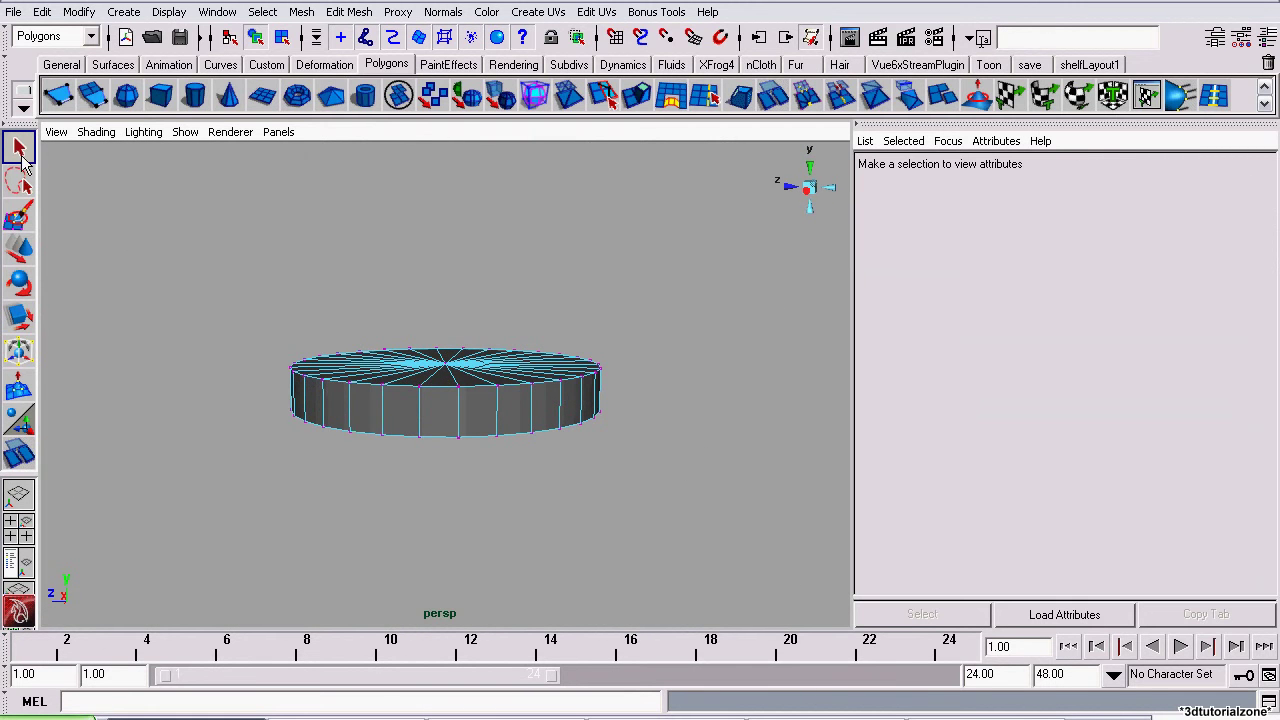
left_click_drag(350, 416, 325, 416, "alt")
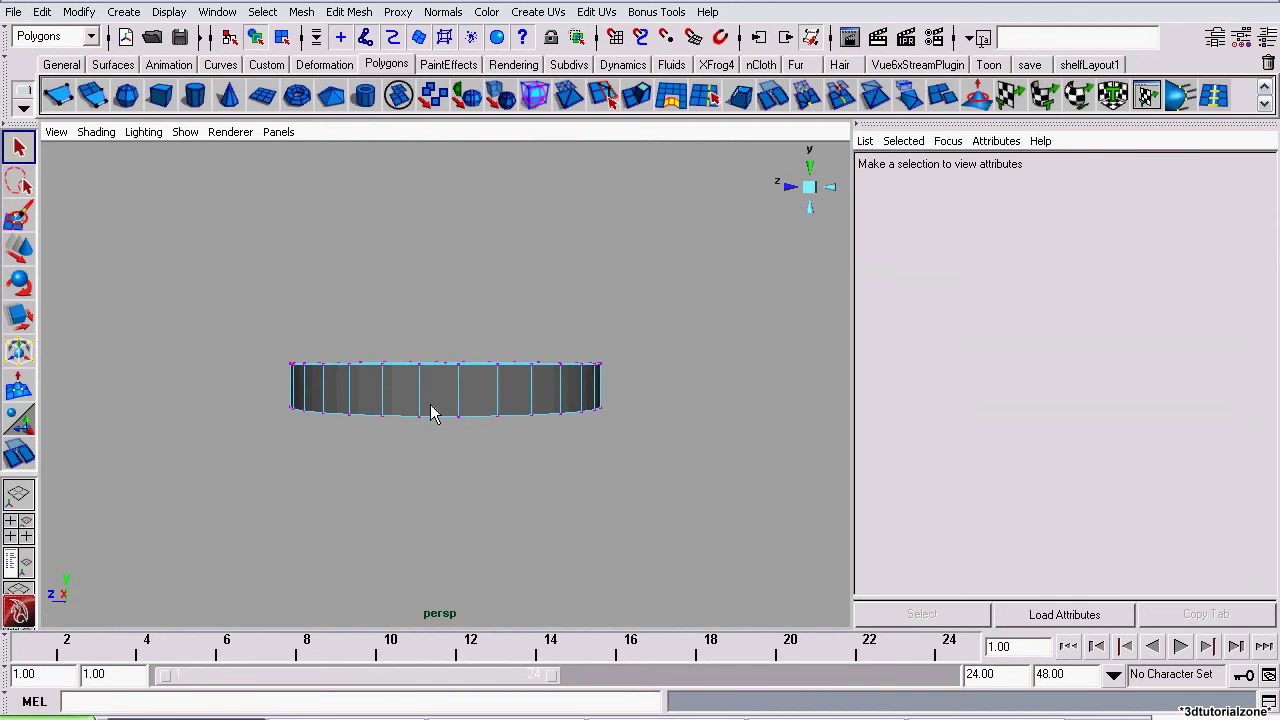
left_click_drag(623, 373, 530, 543)
mouse_move(456, 401)
left_mouse_down("alt")
mouse_move(811, 297)
mouse_move(800, 338)
left_mouse_up("alt")
left_click(101, 136)
left_click(117, 162)
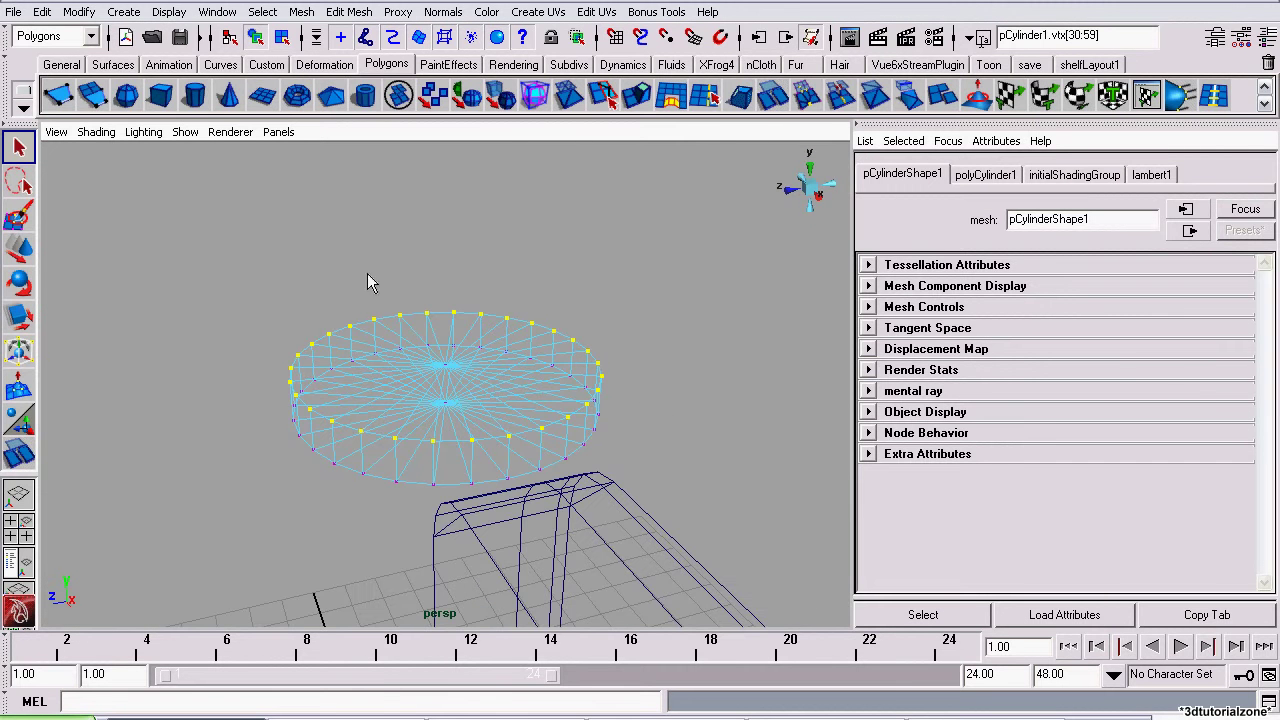
left_click(96, 133)
left_click(112, 177)
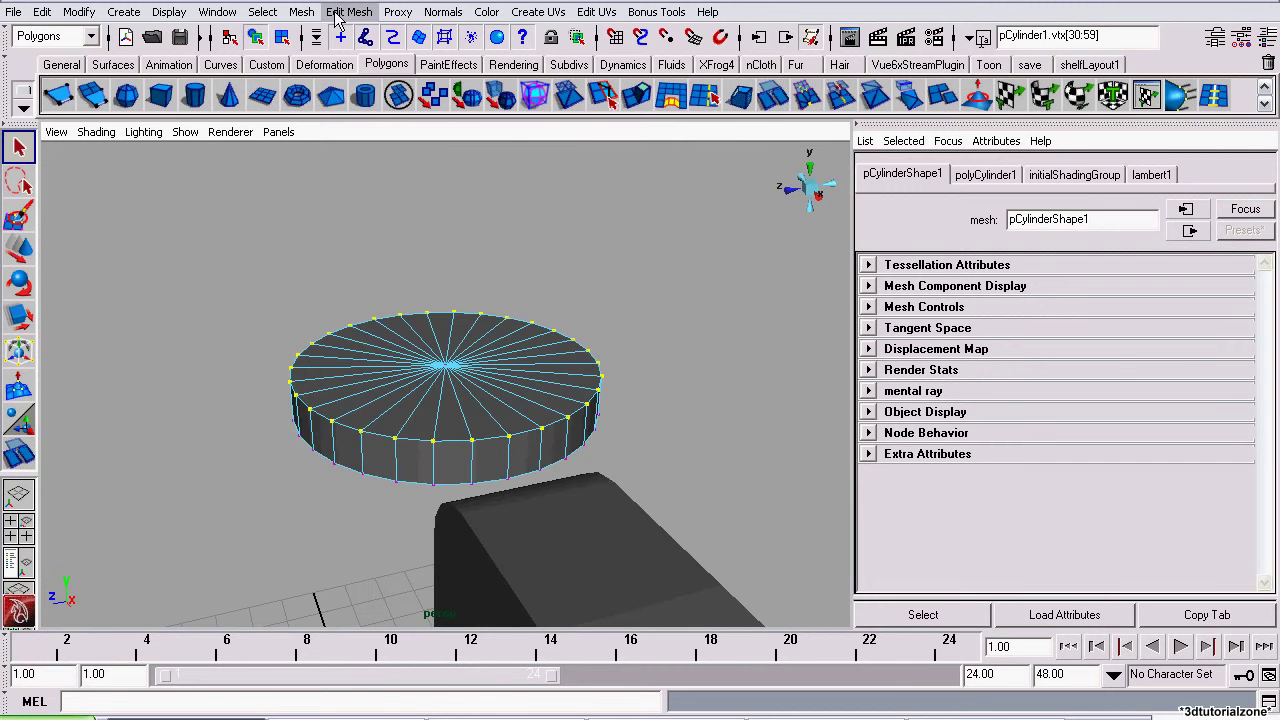
Extrude the top rim vertices with a length of 0 and a width of 0.5
left_click(340, 12)
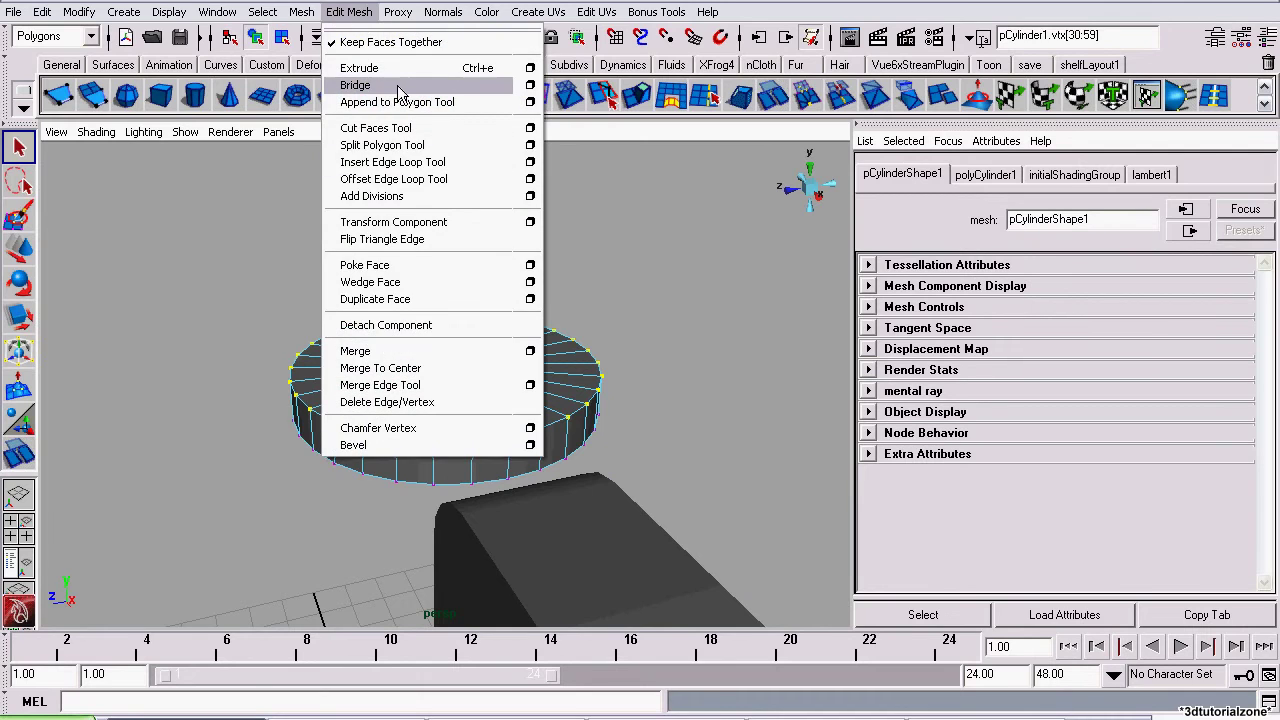
left_click(360, 68)
left_click_drag(520, 260, 626, 460, "alt")
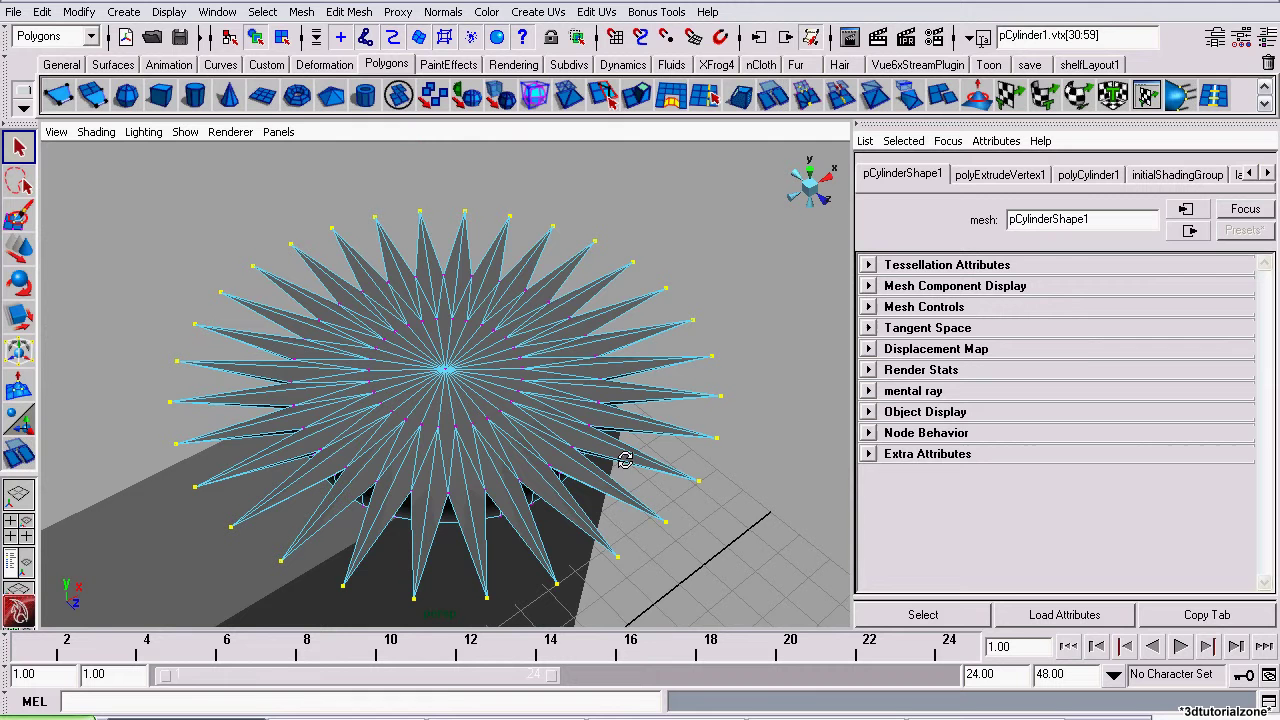
left_click(995, 178)
scroll(565, 388, "up", 2)
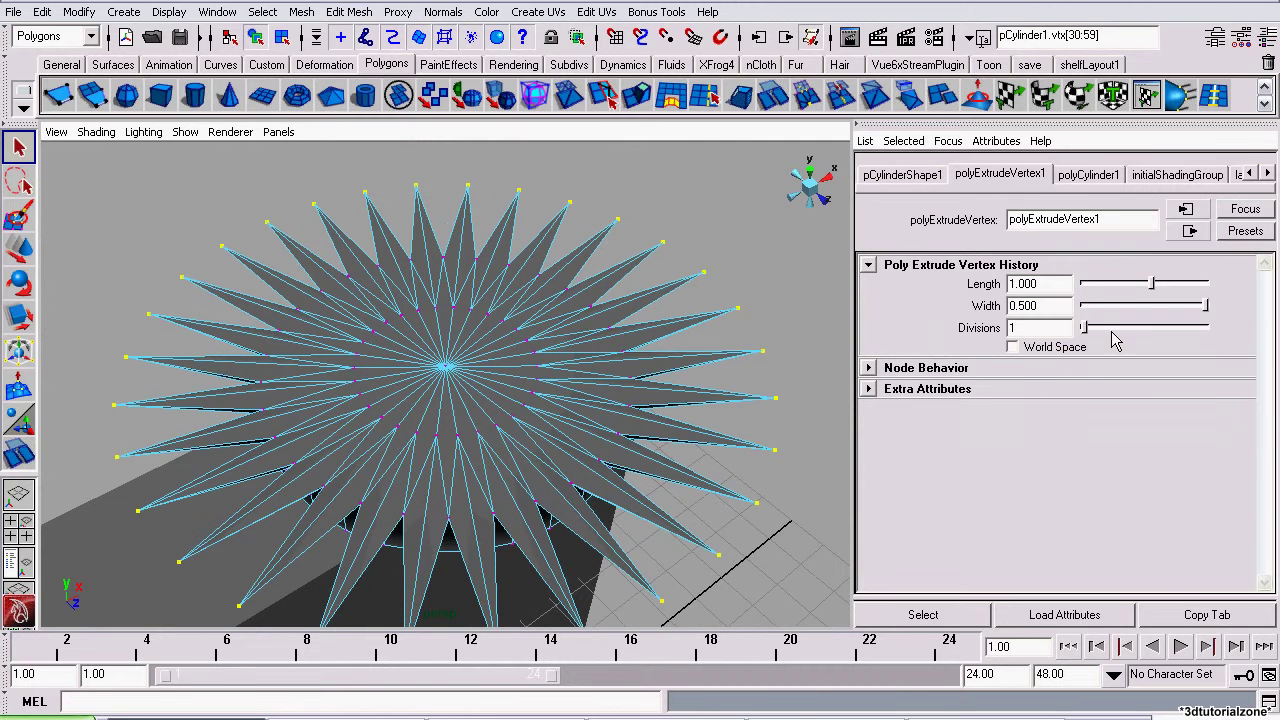
double_click(1050, 285)
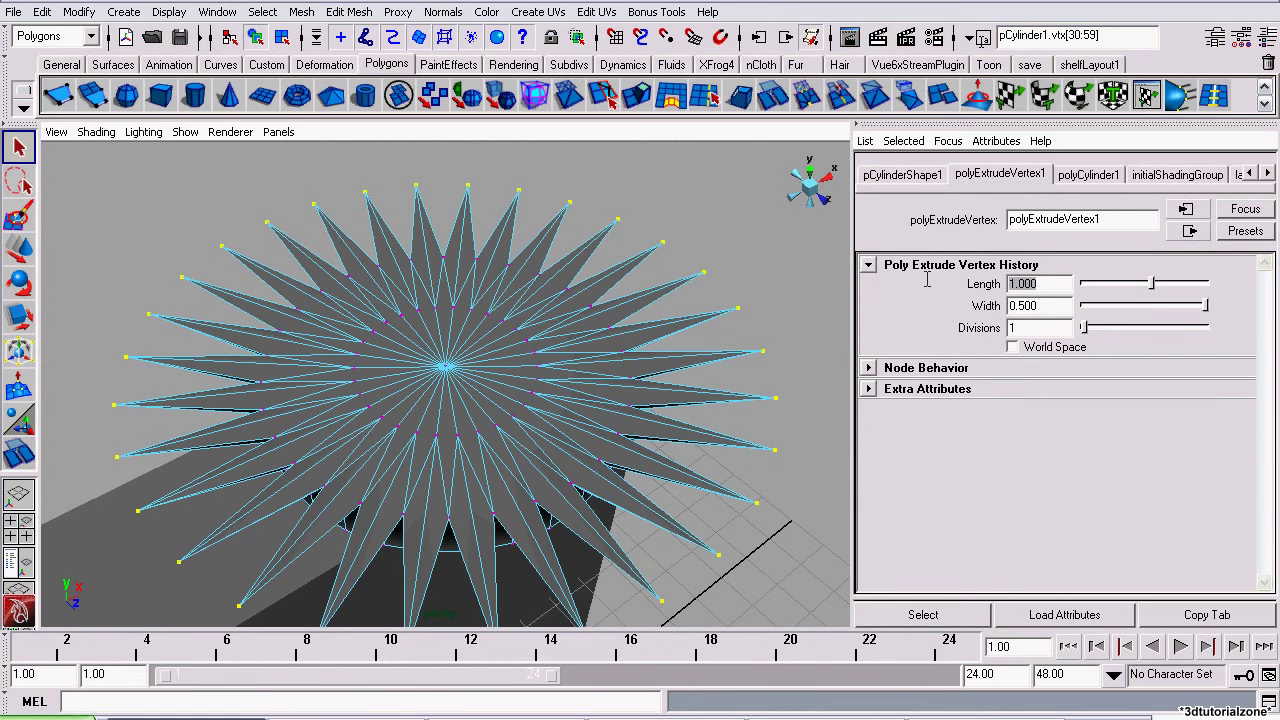
type("0")
key("Return")
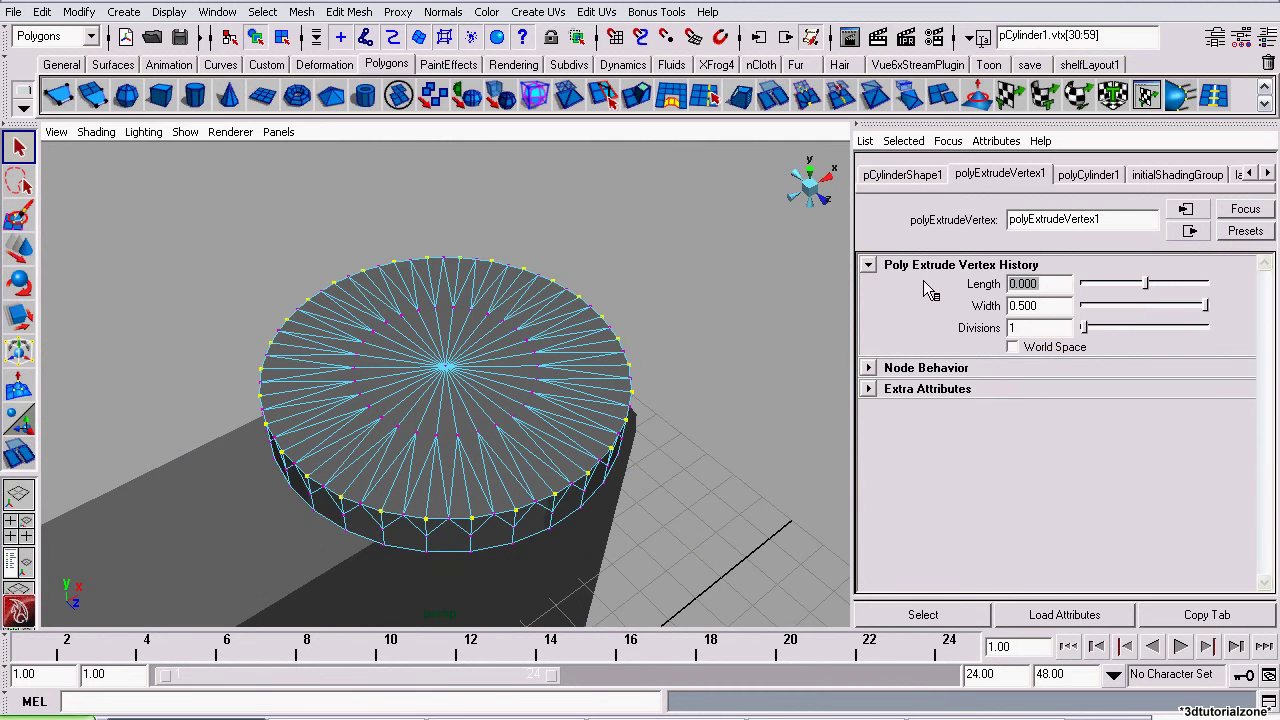
Move the disc's selected top rim vertices straight up to form a ring of pointed ridges, returning to object selection
mouse_move(599, 395)
left_mouse_down("alt")
mouse_move(563, 357)
mouse_move(618, 397)
left_mouse_up("alt")
mouse_move(618, 397)
right_mouse_down("alt")
mouse_move(482, 375)
mouse_move(621, 418)
right_mouse_up("alt")
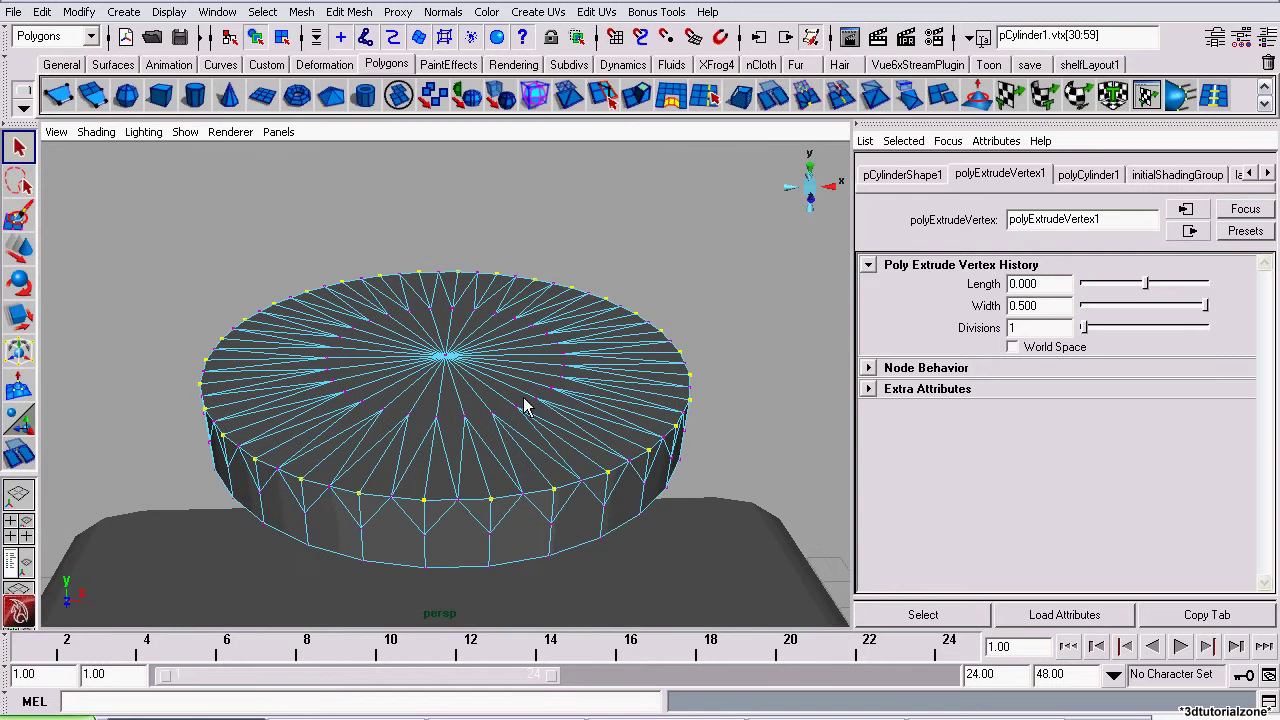
left_click_drag(525, 405, 450, 405, "alt")
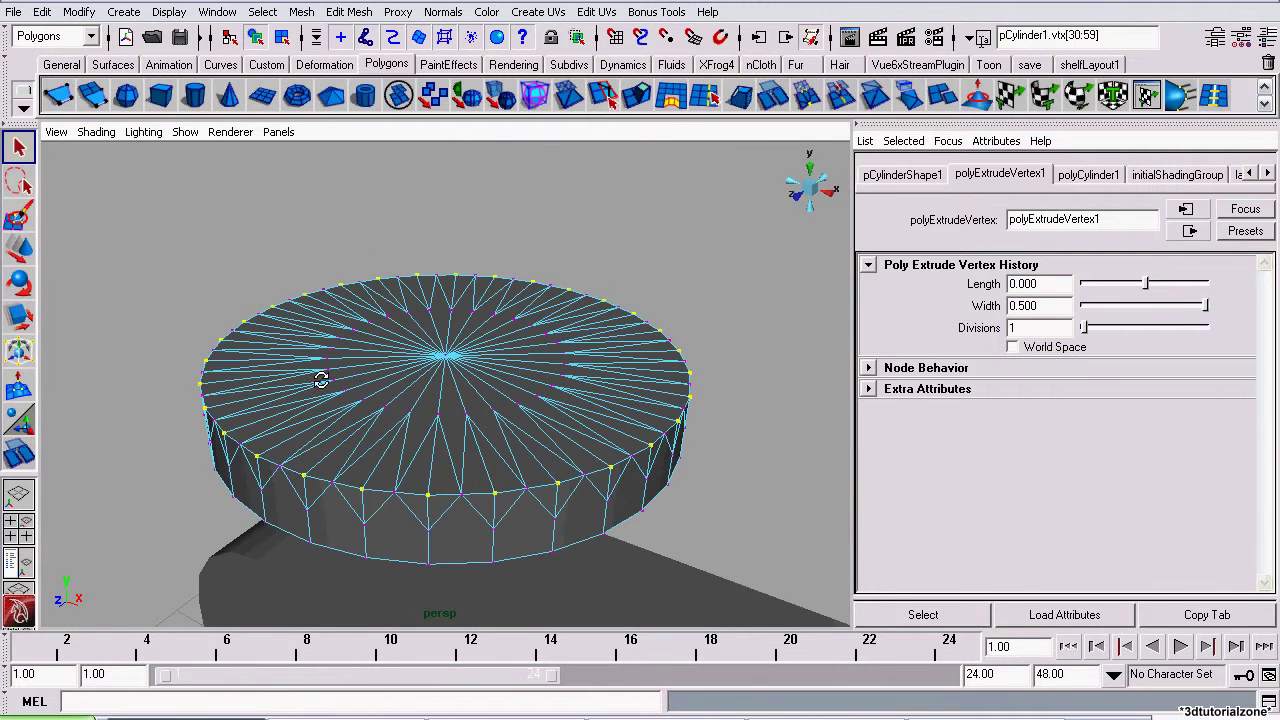
left_click(20, 250)
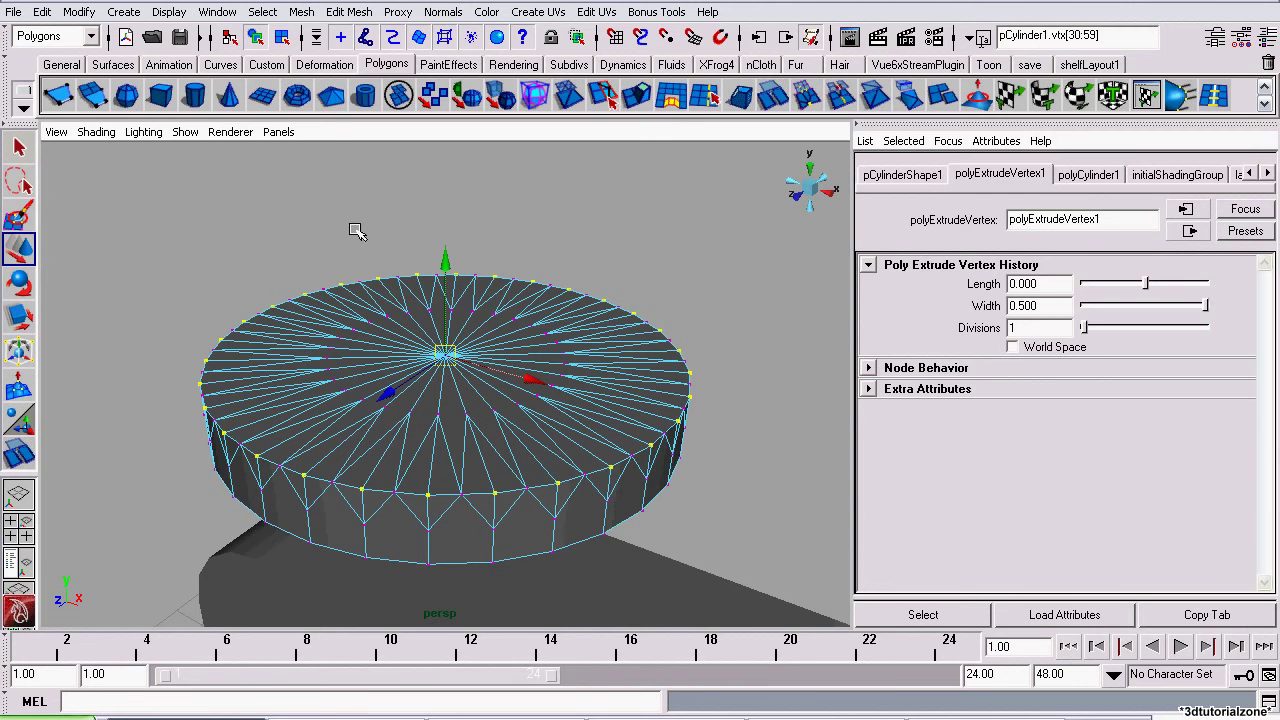
left_click_drag(442, 280, 570, 333, "alt")
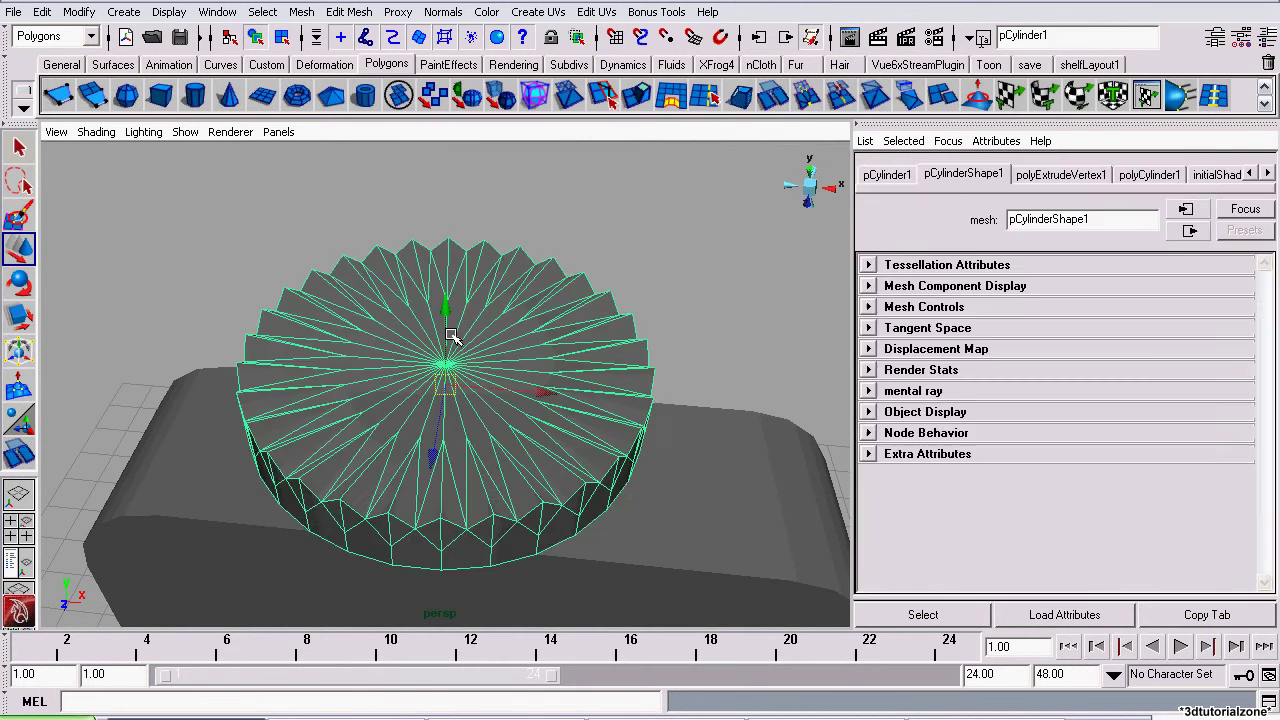
left_click(16, 160)
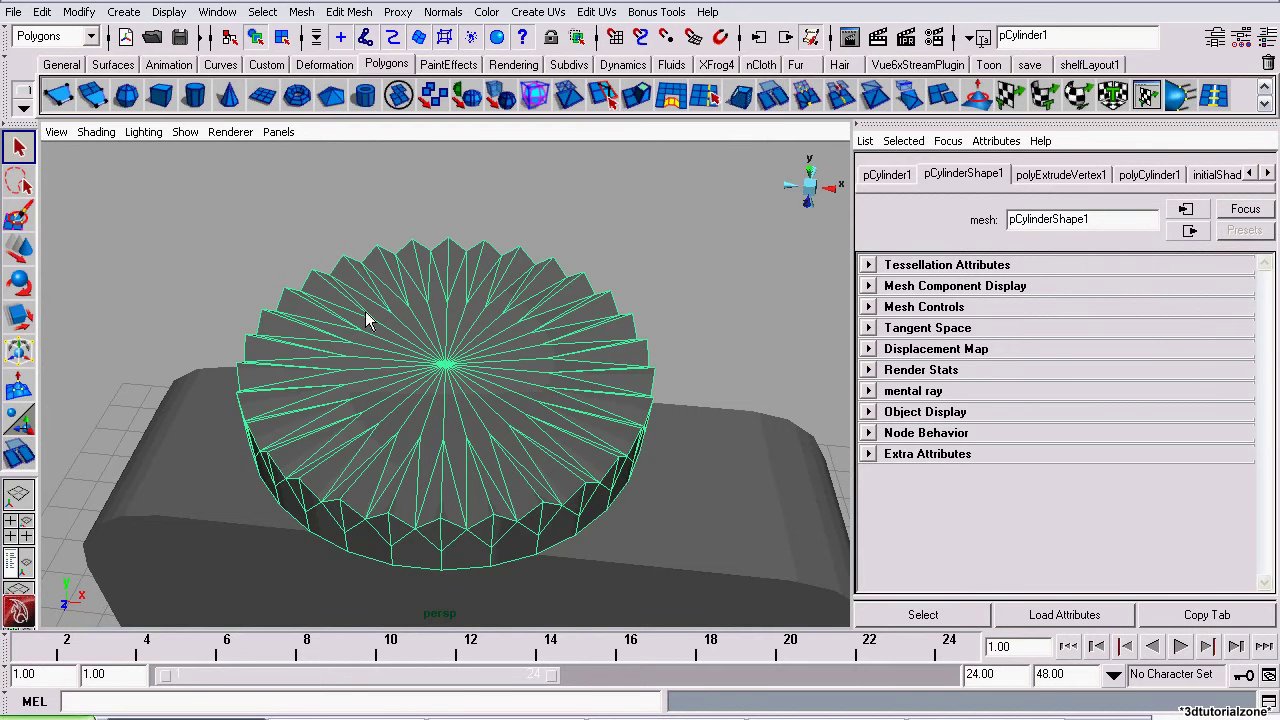
left_click_drag(366, 314, 374, 354, "alt")
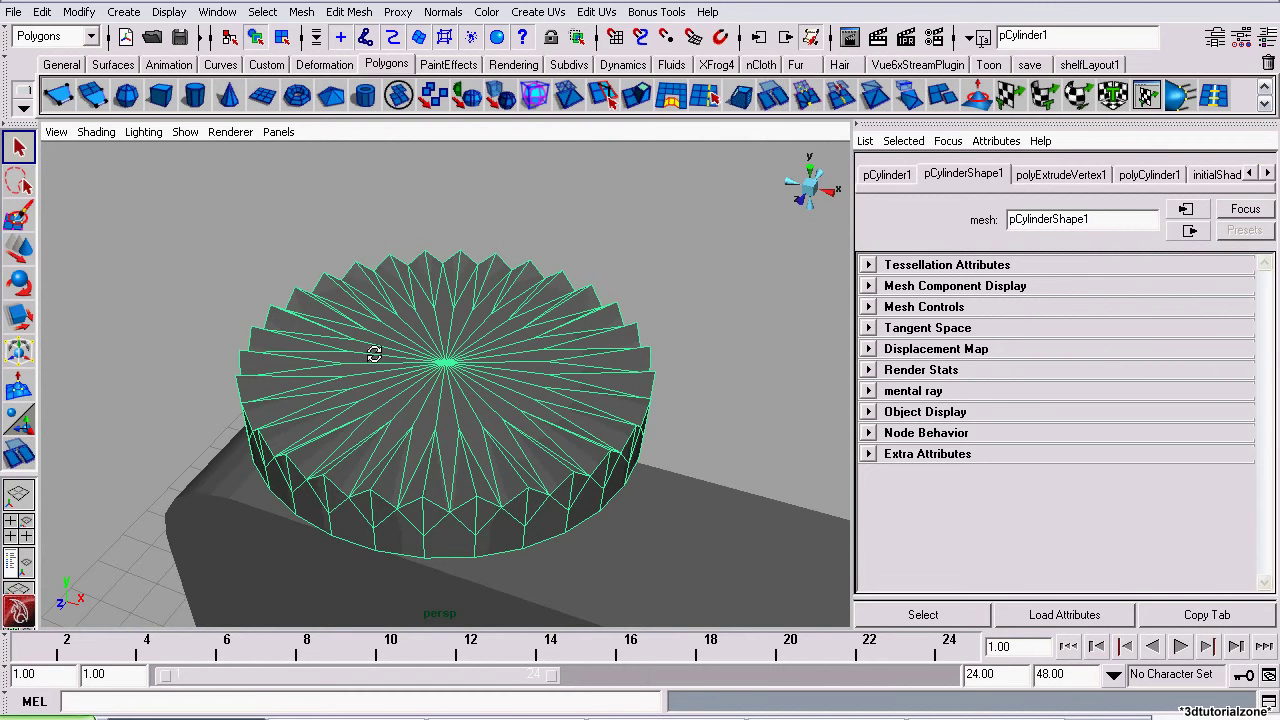
Apply a normal angle of 30 to the ridged disc and deselect it
left_click(451, 21)
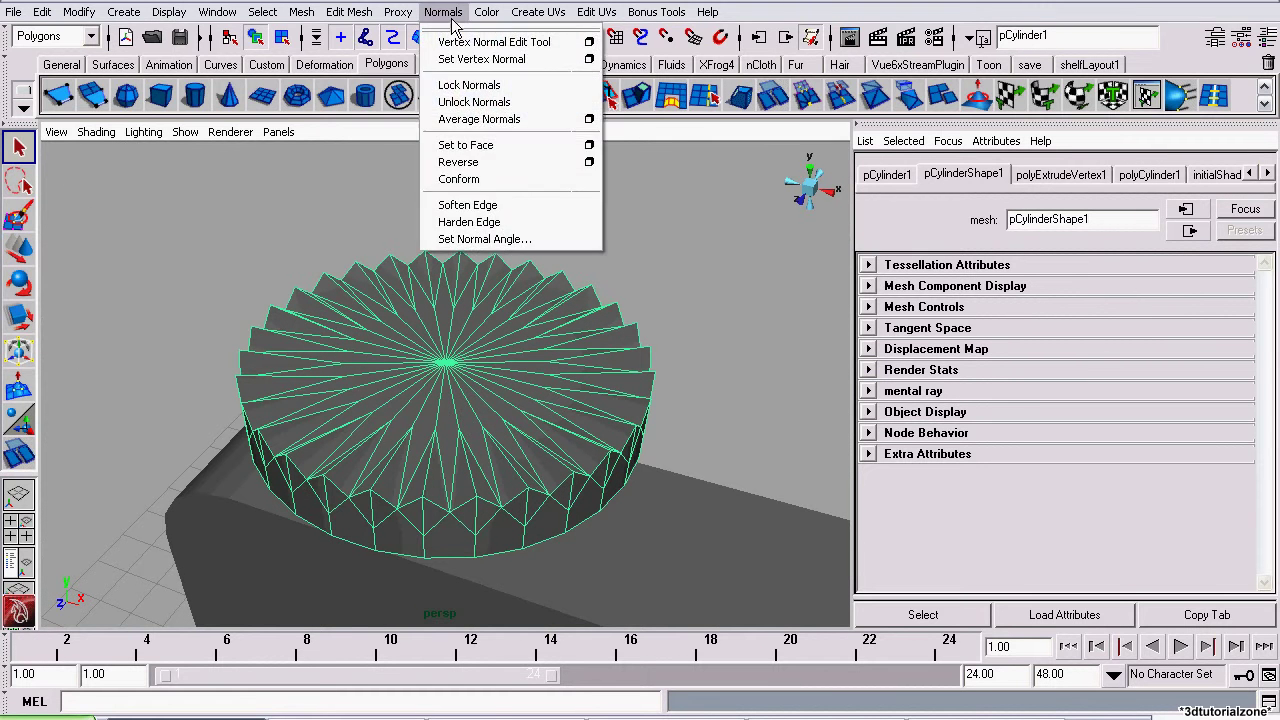
left_click(529, 242)
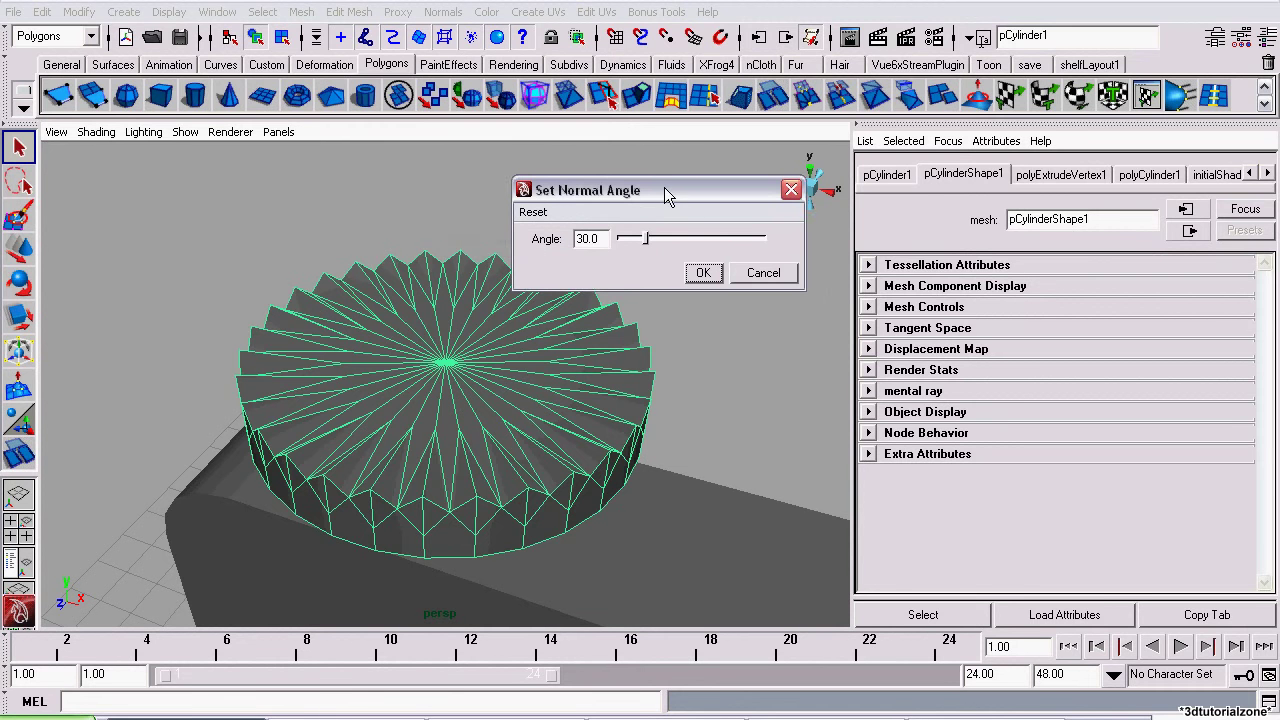
left_click_drag(668, 196, 836, 241)
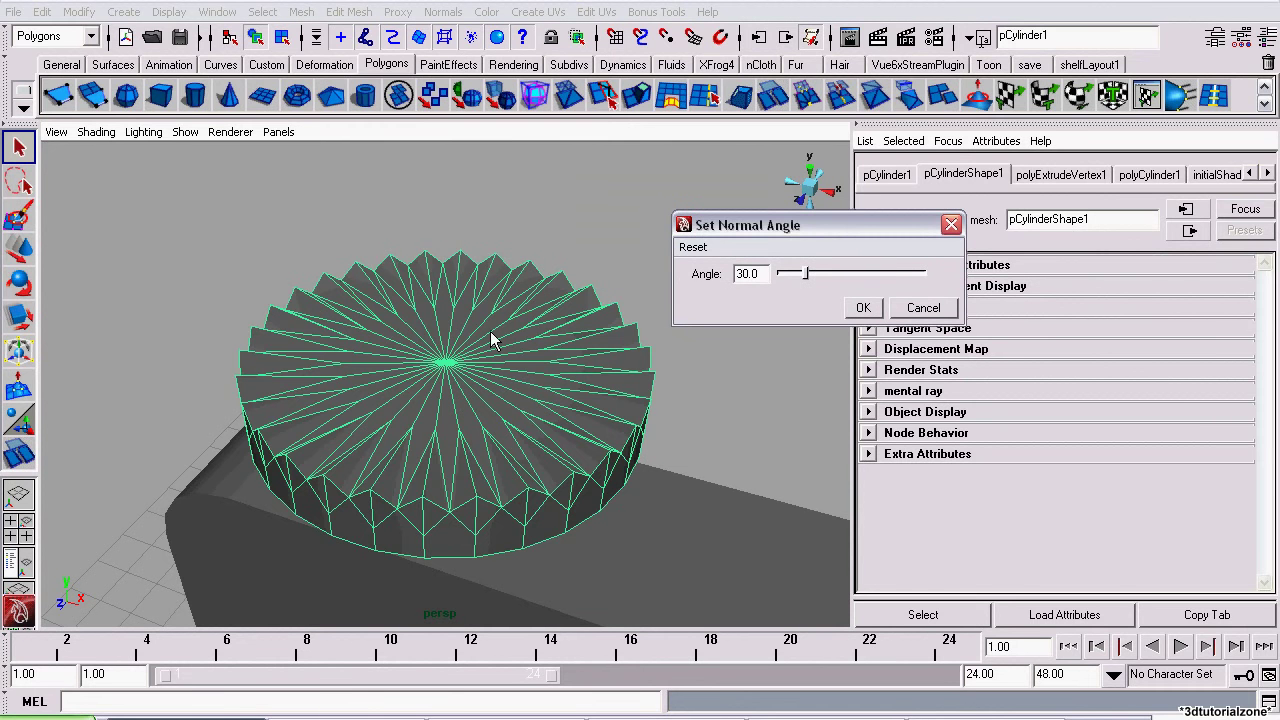
left_click_drag(432, 418, 389, 390, "alt")
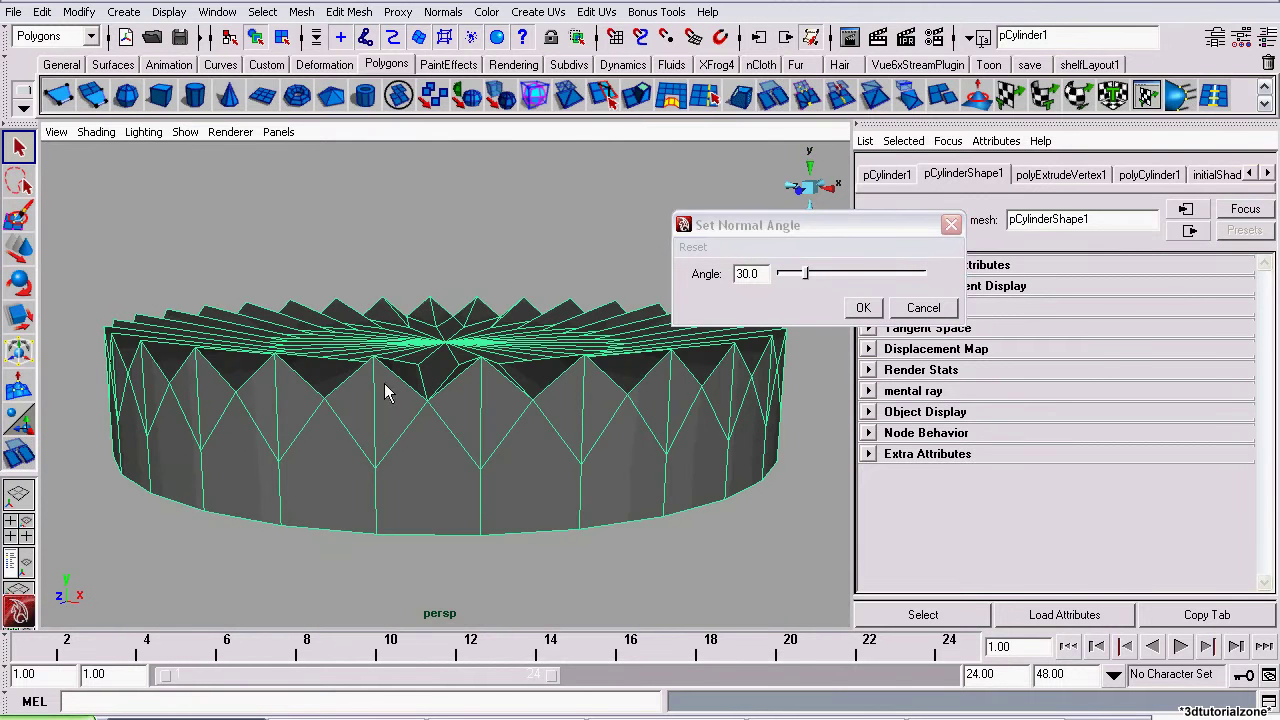
left_click_drag(390, 345, 396, 370, "alt")
left_click_drag(405, 448, 310, 275, "alt")
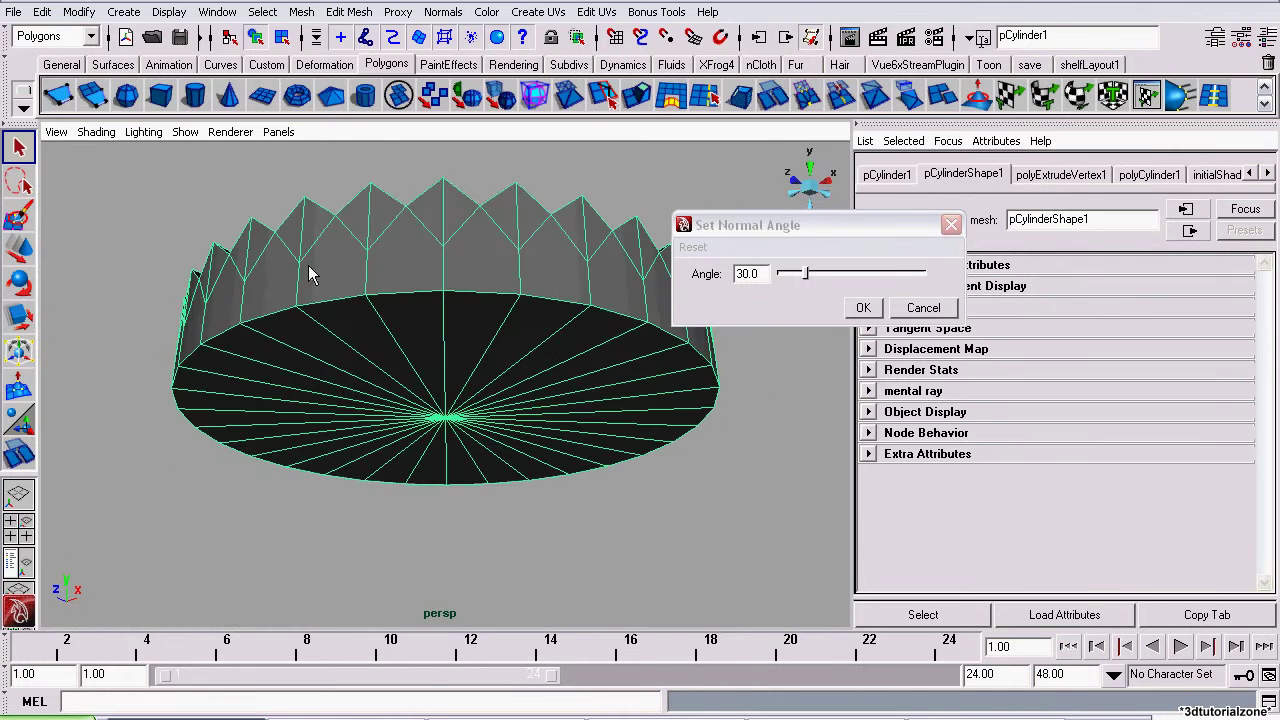
left_click_drag(286, 173, 374, 573, "alt")
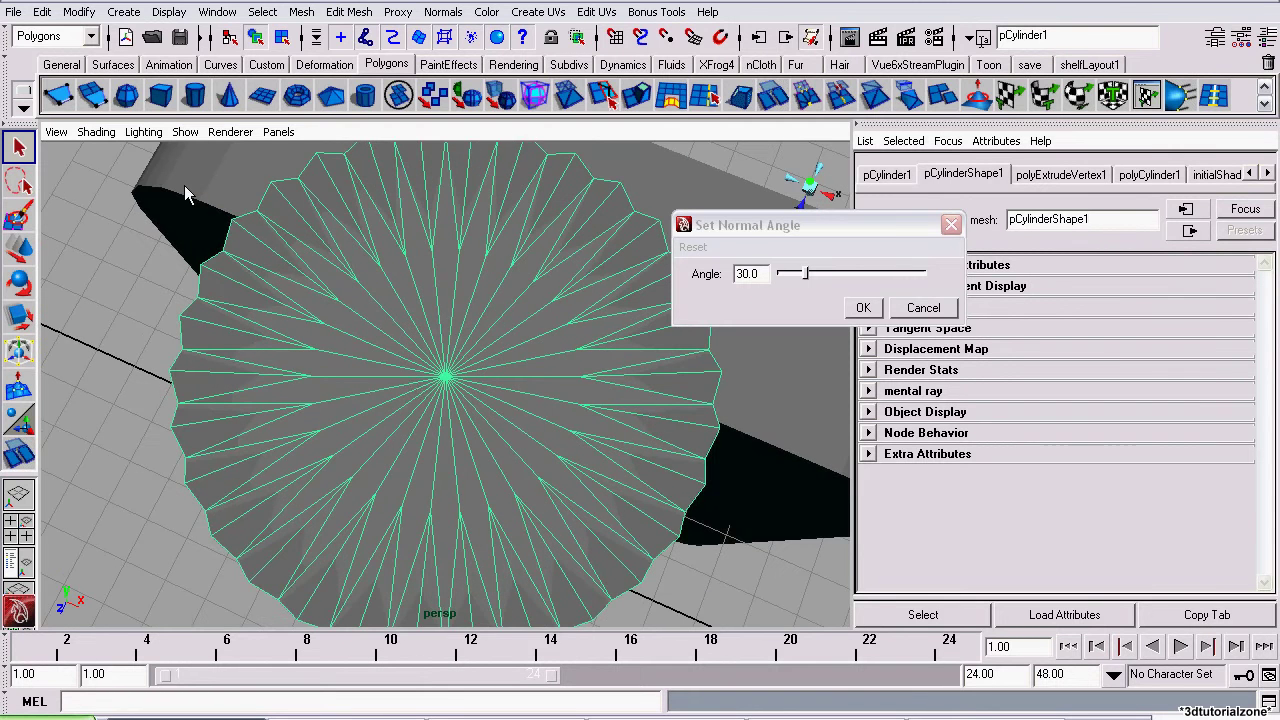
left_click_drag(418, 377, 285, 245, "alt")
right_click_drag(275, 358, 459, 470, "alt")
left_click_drag(459, 470, 387, 373, "alt")
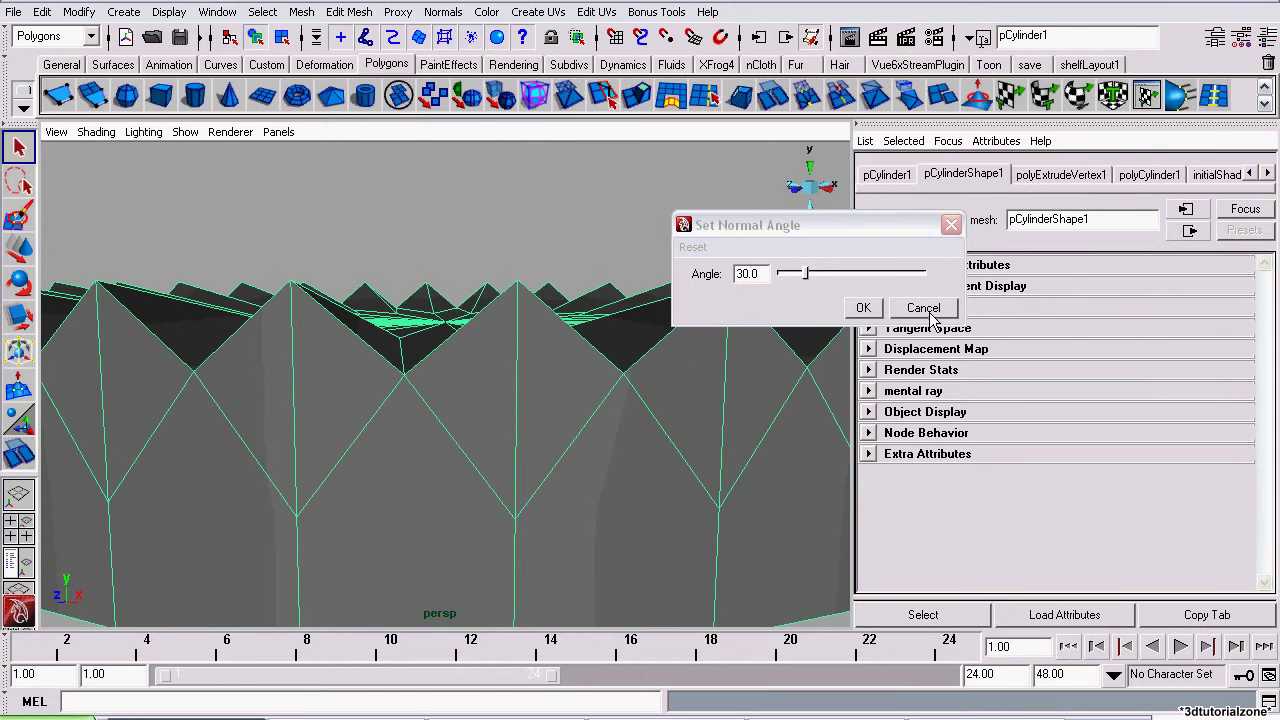
left_click(865, 308)
left_click(447, 204)
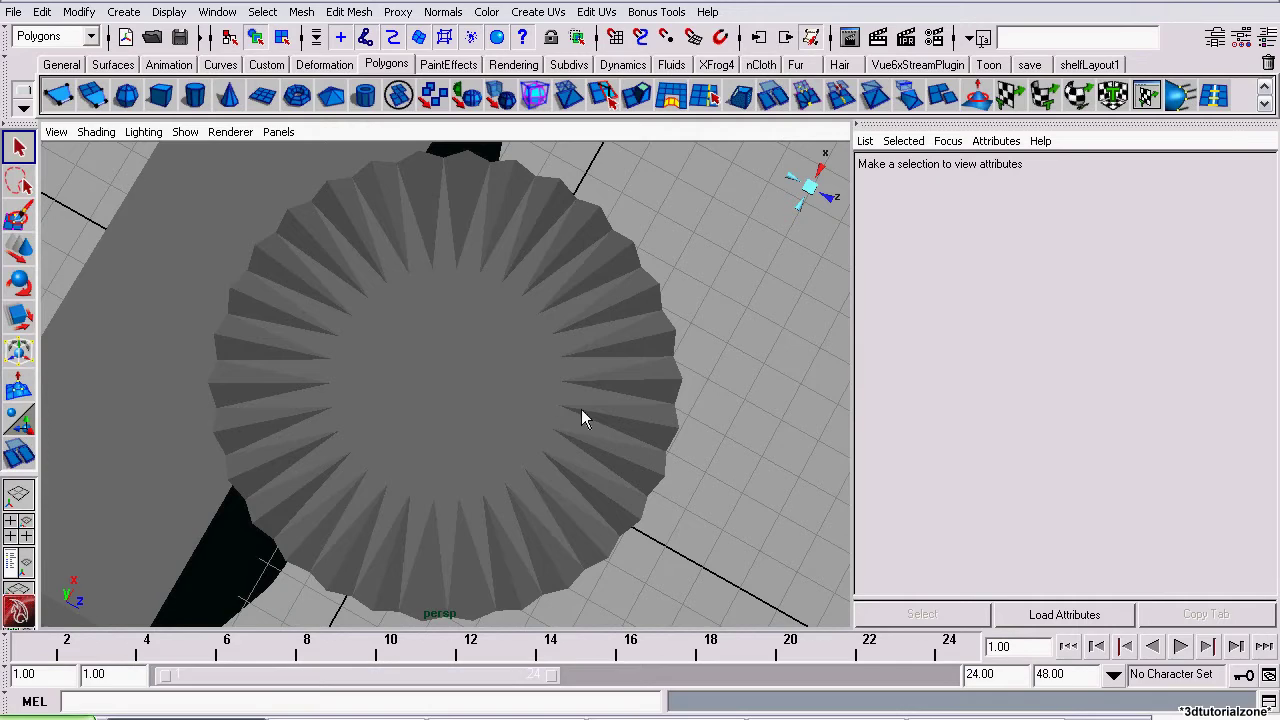
Create a polygon cube and move it straight up above the ridged dial
right_click_drag(581, 409, 322, 410, "alt")
left_click_drag(593, 479, 443, 335, "alt")
left_click(162, 97)
right_click_drag(600, 365, 399, 363, "alt")
left_click(18, 250)
left_click_drag(443, 462, 397, 250)
key("f")
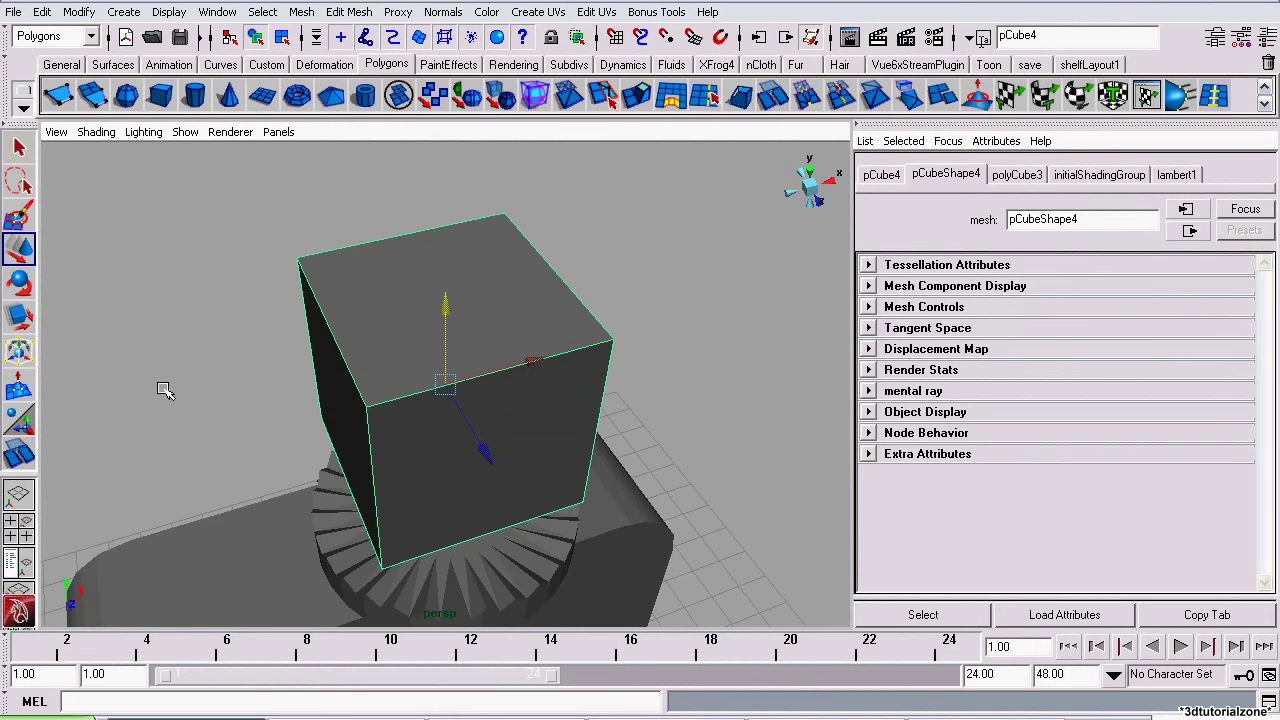
Scale the cube down into a small block that fits within the flat center of the dial
left_click(19, 317)
middle_click_drag(660, 467, 504, 435)
left_click_drag(504, 435, 385, 586, "alt")
left_click_drag(580, 367, 422, 382)
left_click_drag(362, 430, 326, 304, "alt")
left_click_drag(569, 432, 583, 437)
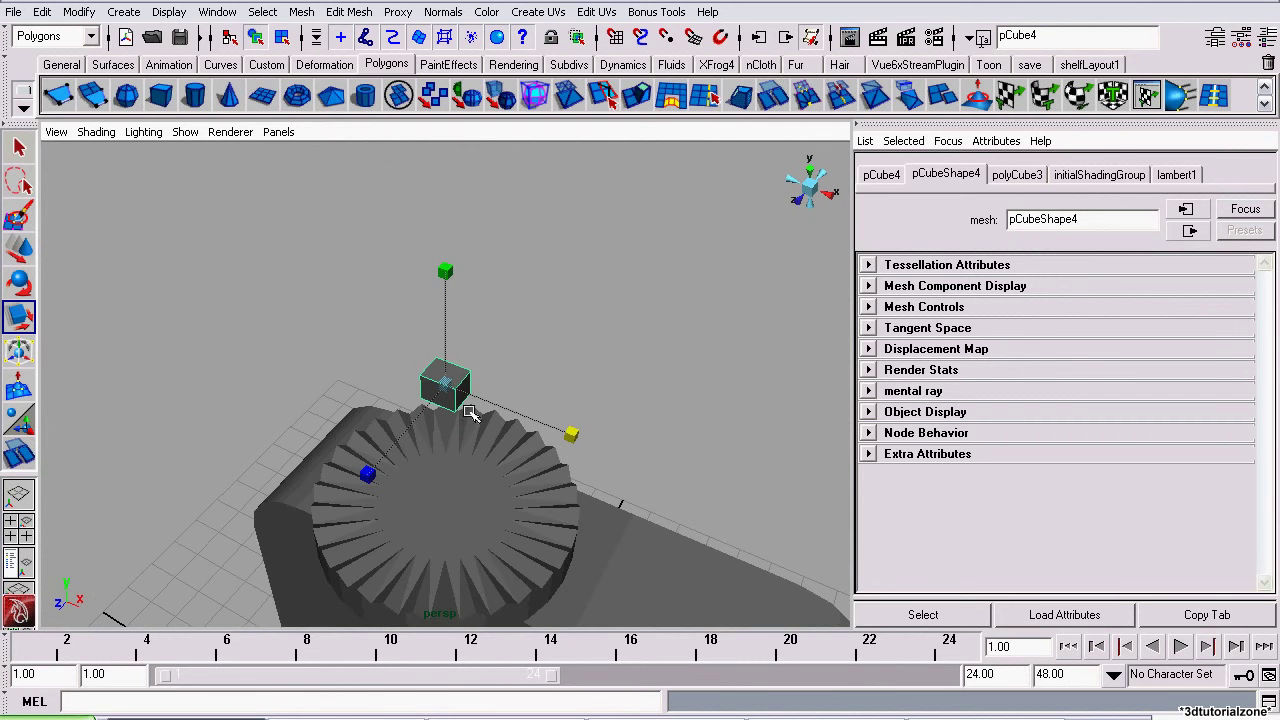
left_click_drag(445, 383, 471, 409)
Select the small block's vertical and bottom edges in wireframe, bevel them, and return to shaded display
right_click_drag(446, 395, 449, 325)
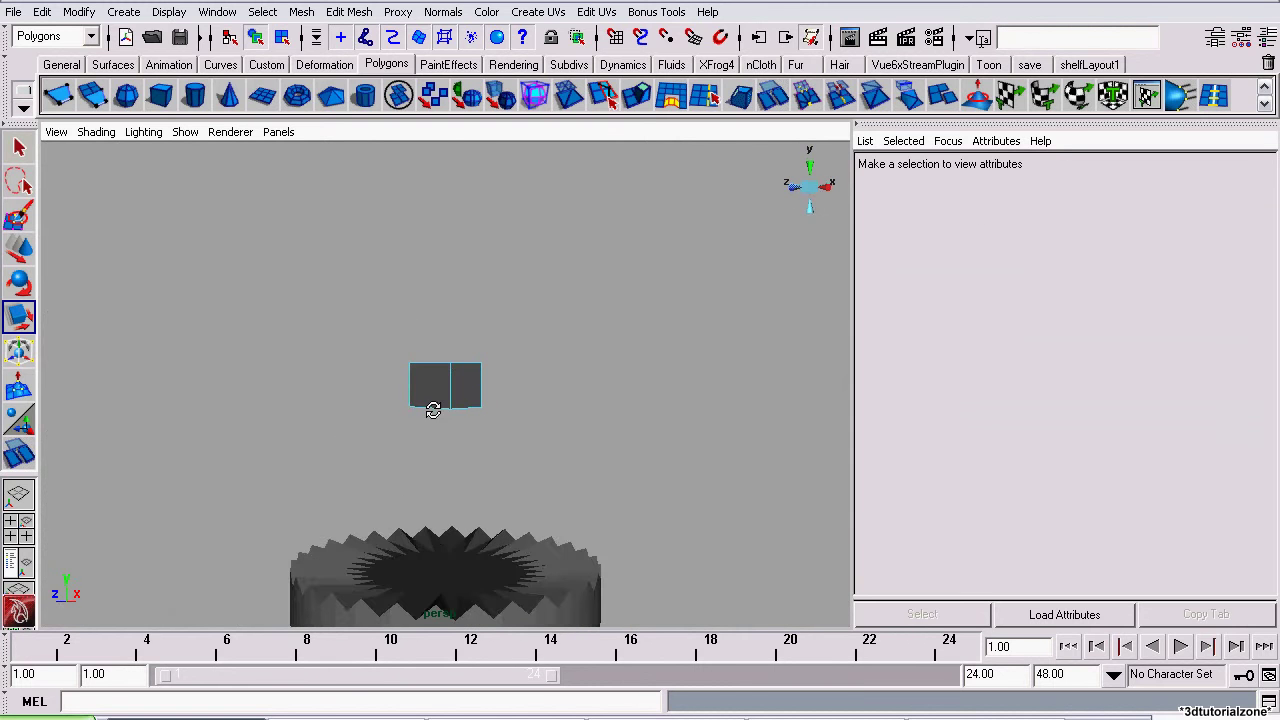
left_click_drag(400, 391, 571, 443)
left_click(98, 132)
left_click(100, 162)
left_click_drag(490, 390, 462, 385, "alt")
scroll(440, 372, "up", 4)
left_click(330, 13)
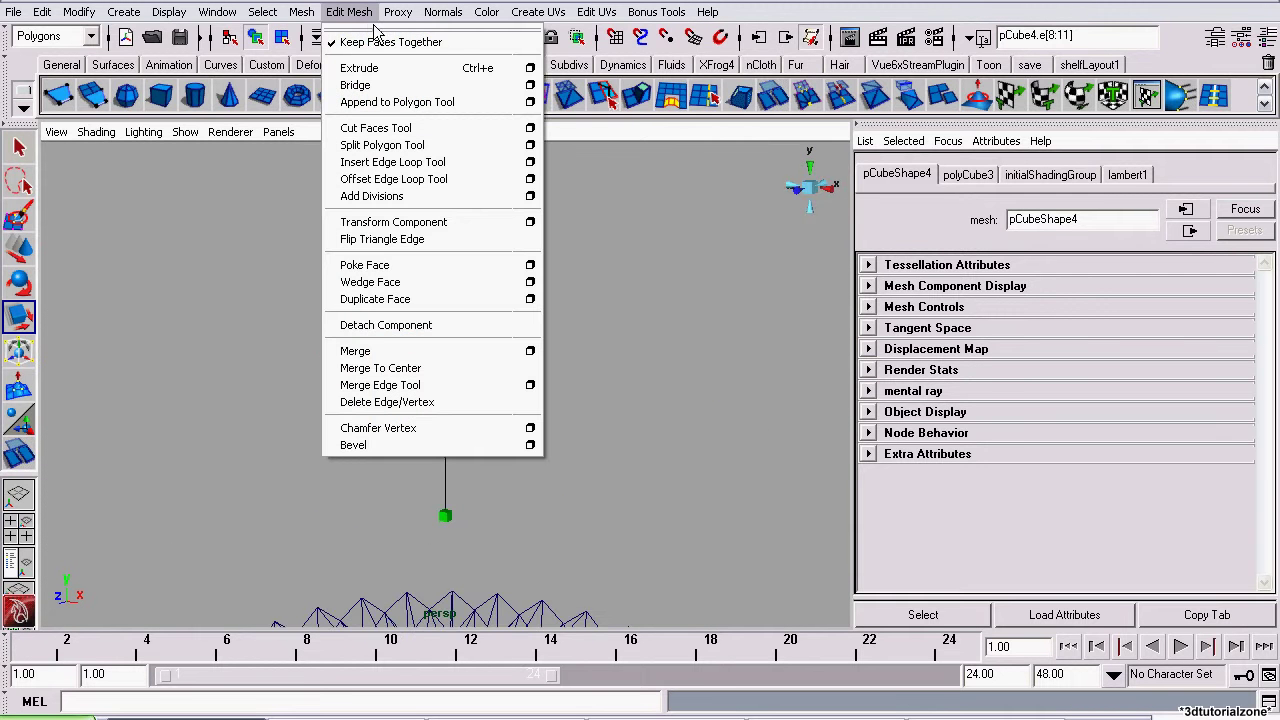
left_click(358, 445)
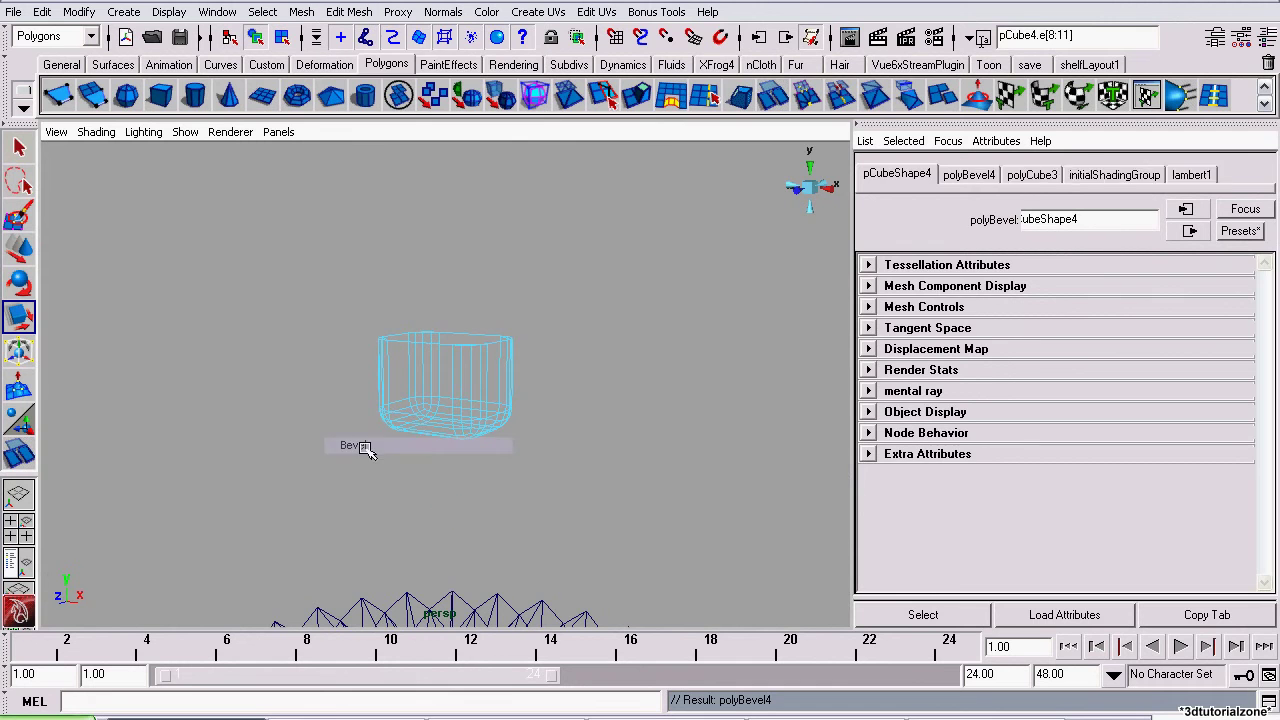
left_click(103, 135)
left_click(110, 178)
key("q")
scroll(388, 343, "up", 3)
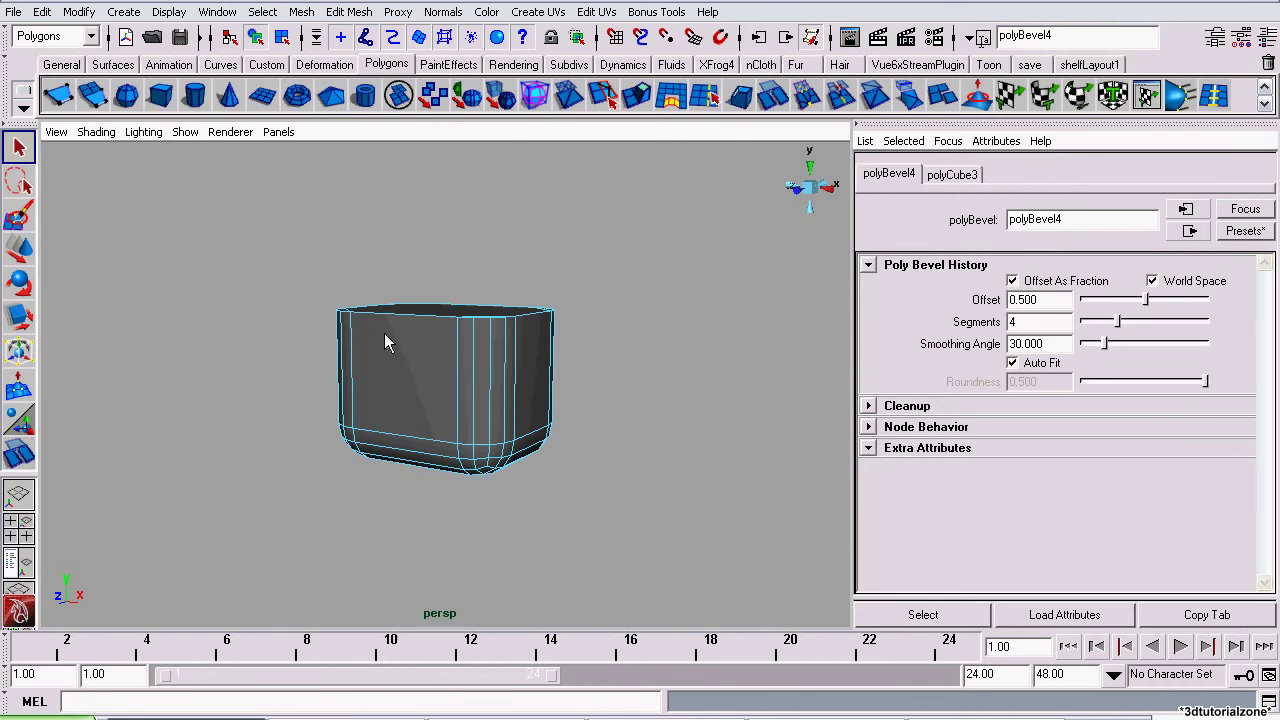
Set the small block's bevel to 1 segment
left_click(470, 420)
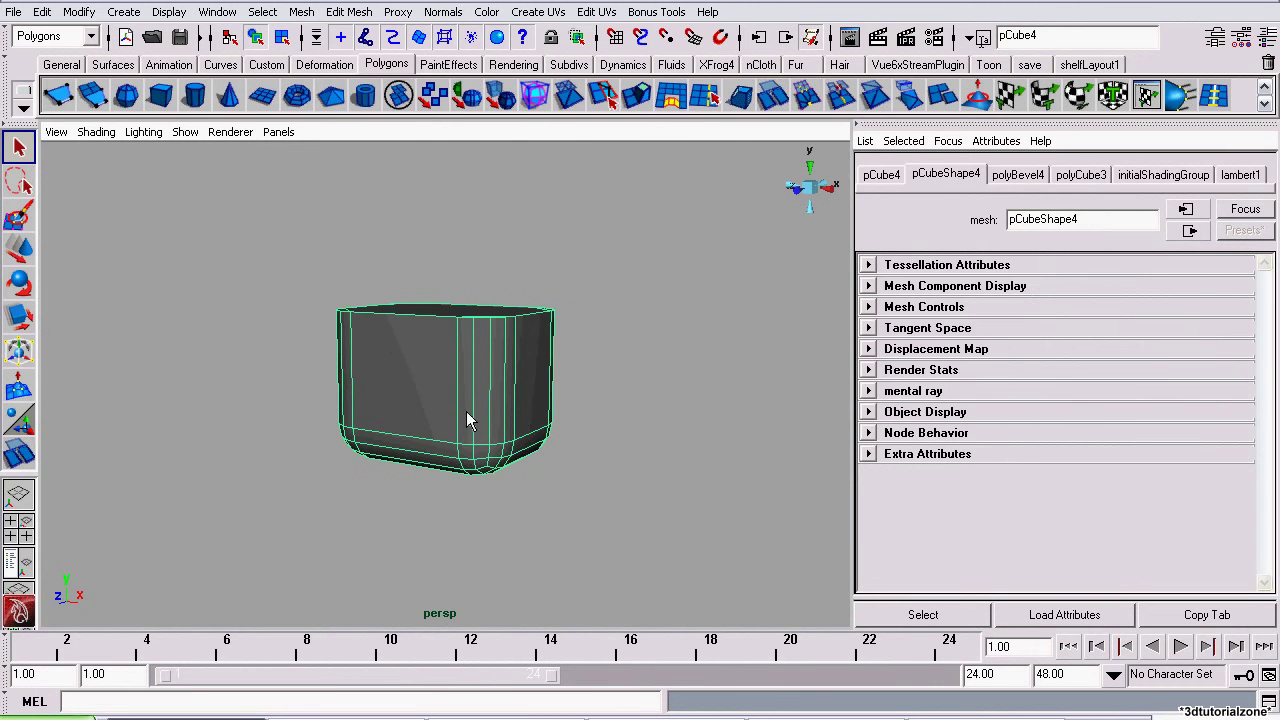
left_click(1041, 182)
left_click_drag(731, 391, 610, 480, "alt")
left_click_drag(1116, 322, 1084, 322)
scroll(500, 346, "down", 5)
left_click_drag(360, 368, 376, 338, "alt")
left_click(660, 717)
key("alt+Tab")
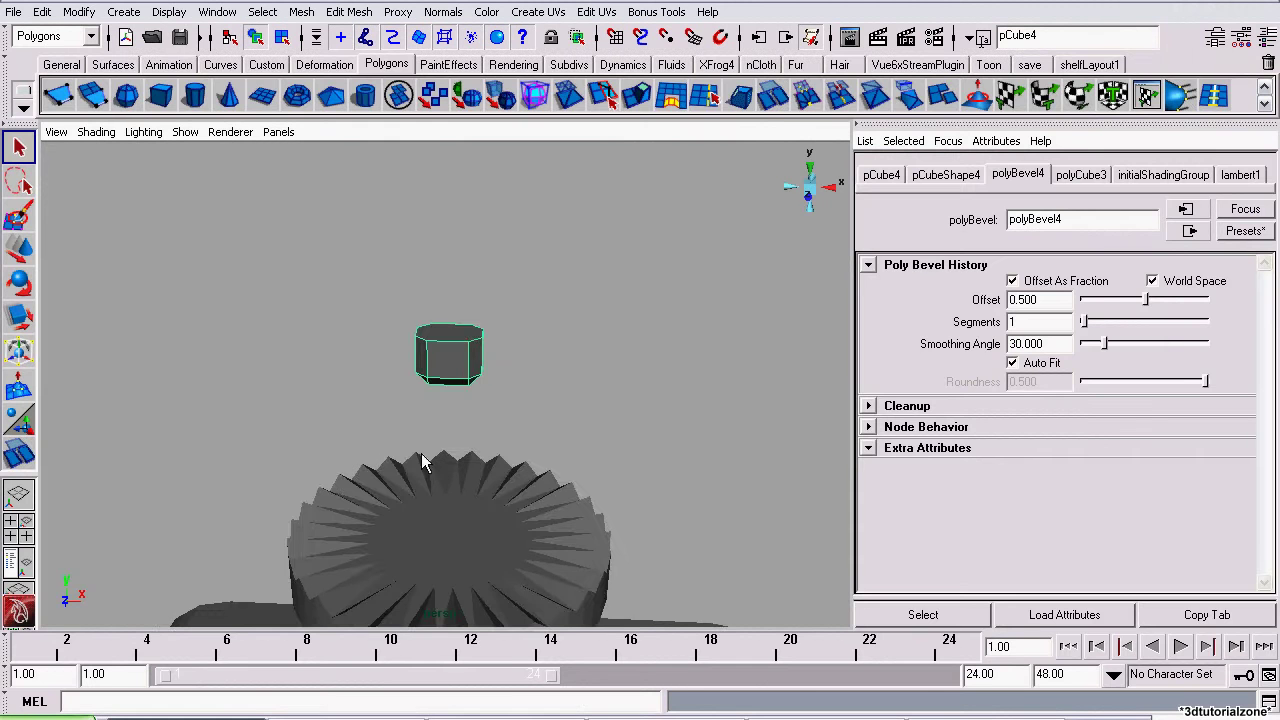
Move the beveled block straight down until it is partly sunk into the dial's center
left_click(18, 248)
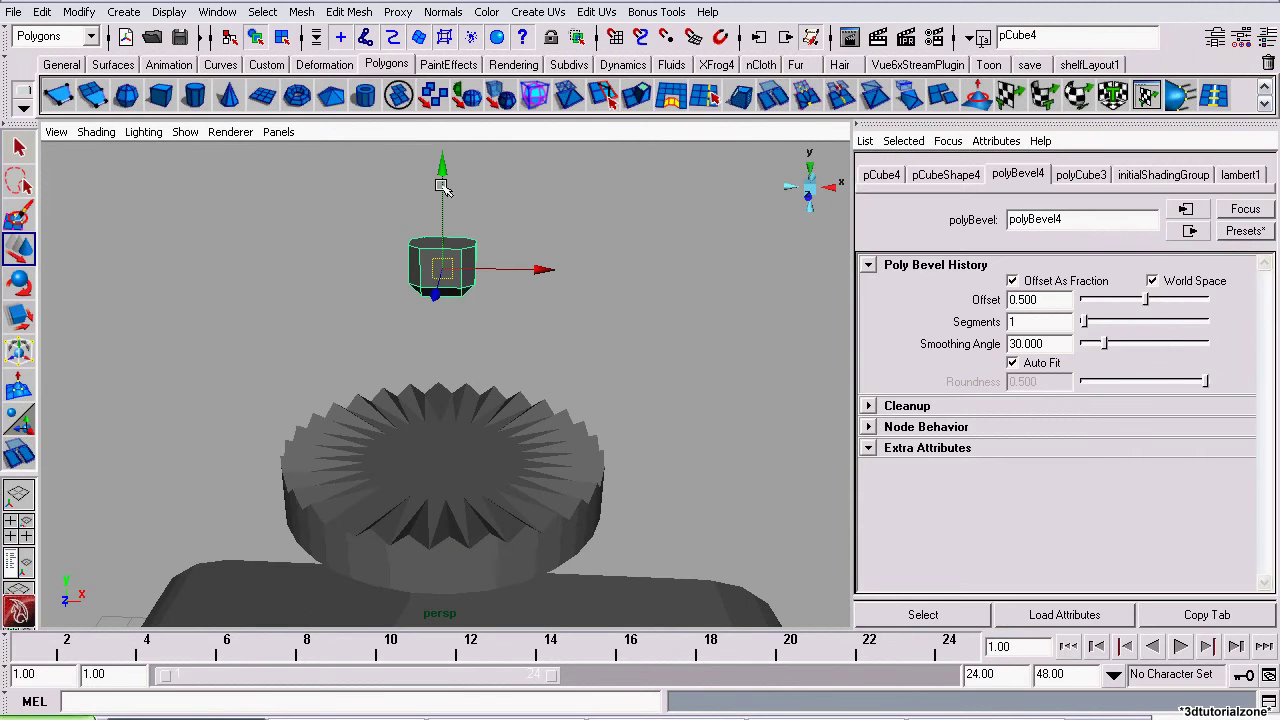
left_click_drag(443, 185, 457, 288)
key("f")
right_click_drag(457, 288, 366, 351, "alt")
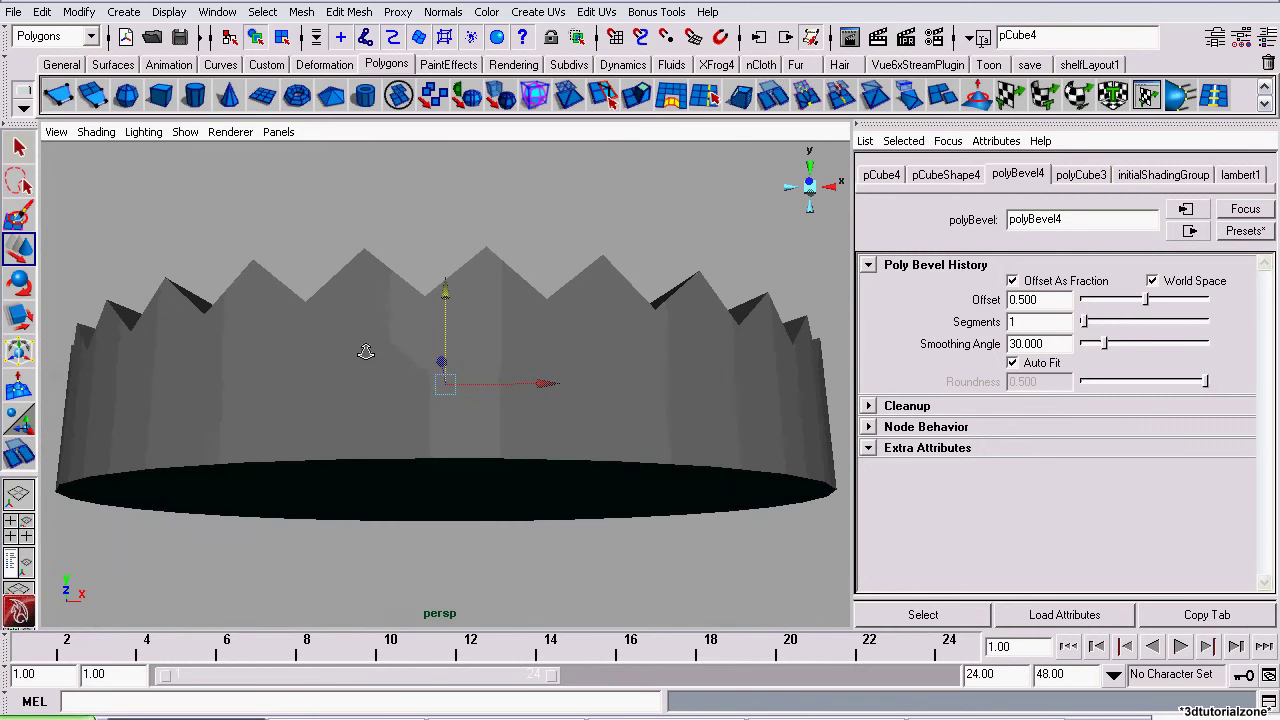
scroll(320, 430, "down", 3)
left_click_drag(306, 340, 357, 384, "alt")
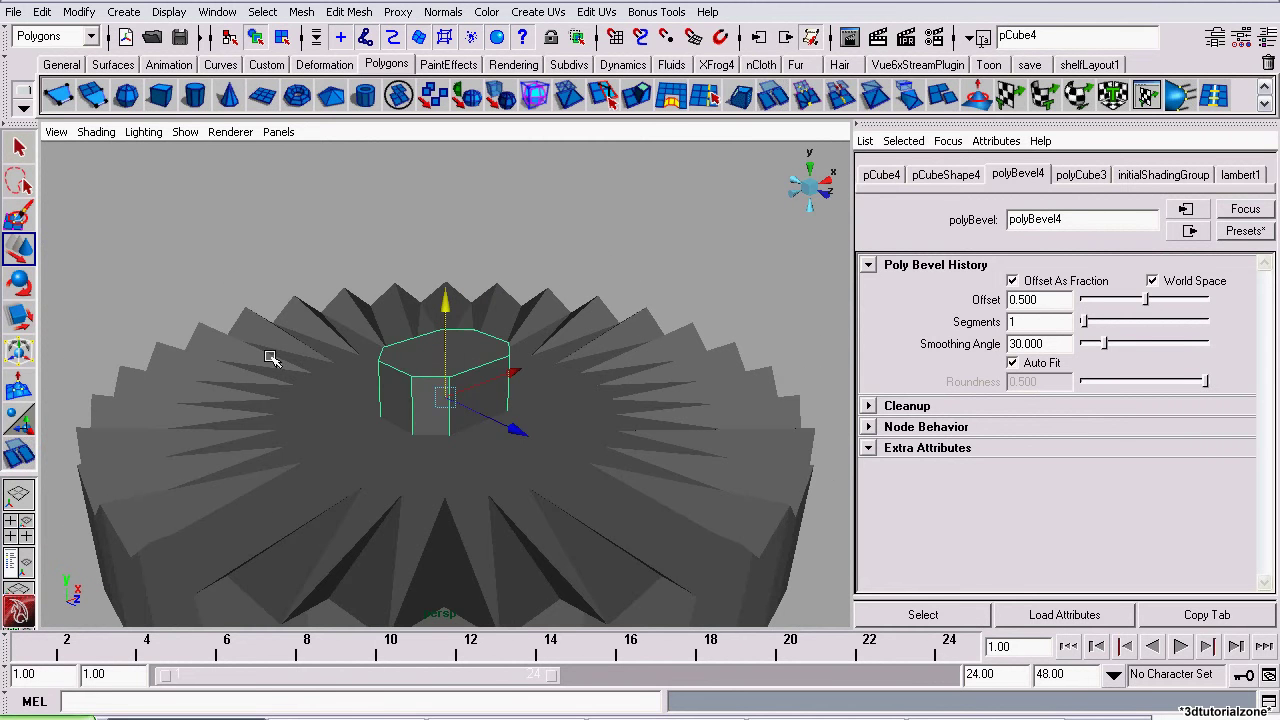
Subtract the beveled block from the ridged dial with a Boolean Difference
left_click(248, 450)
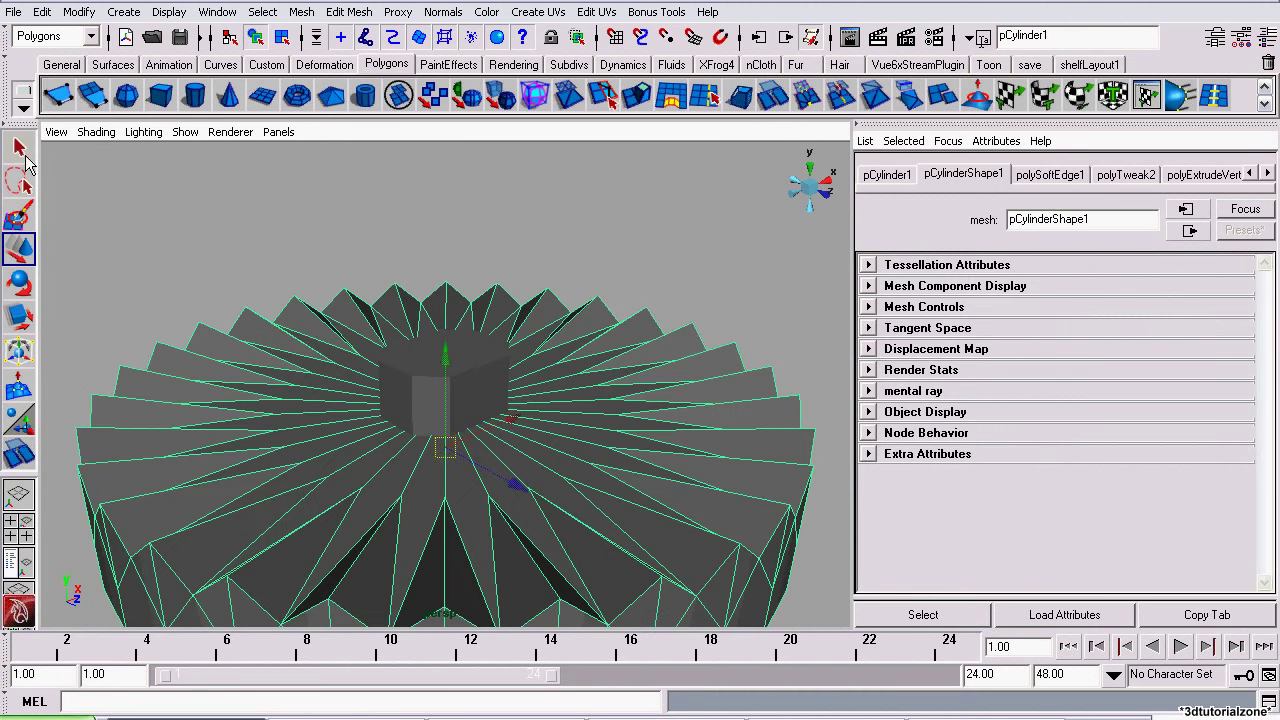
left_click(19, 148)
left_click(450, 358)
left_click(301, 11)
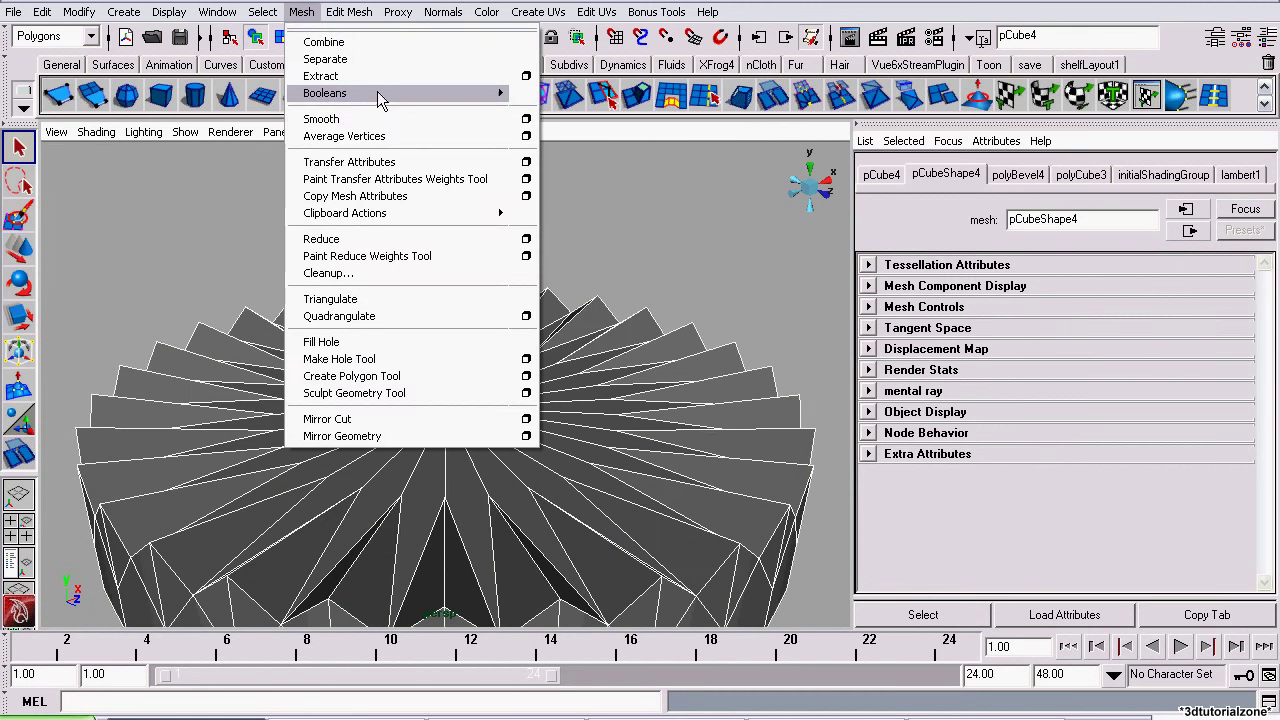
mouse_move(411, 92)
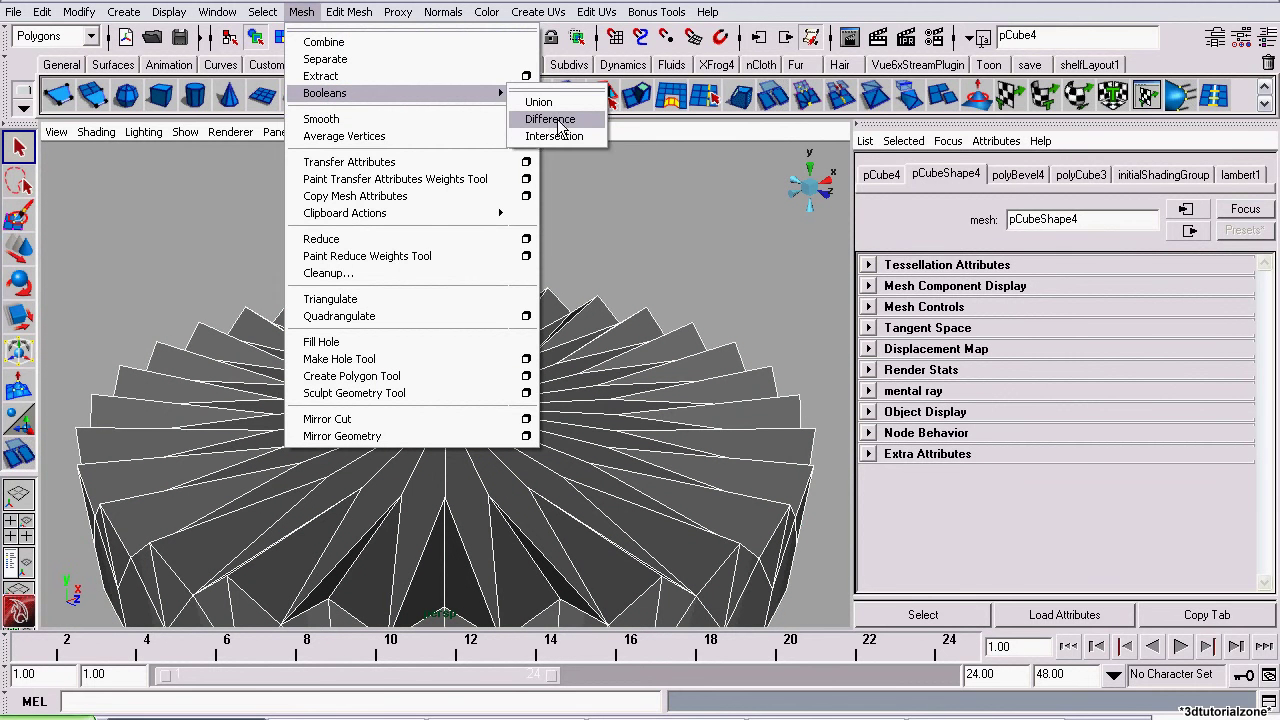
left_click(562, 127)
Center the pivot on the ridged dial
left_click_drag(502, 219, 664, 313, "alt")
right_click_drag(680, 306, 4, 268, "alt")
left_click(18, 250)
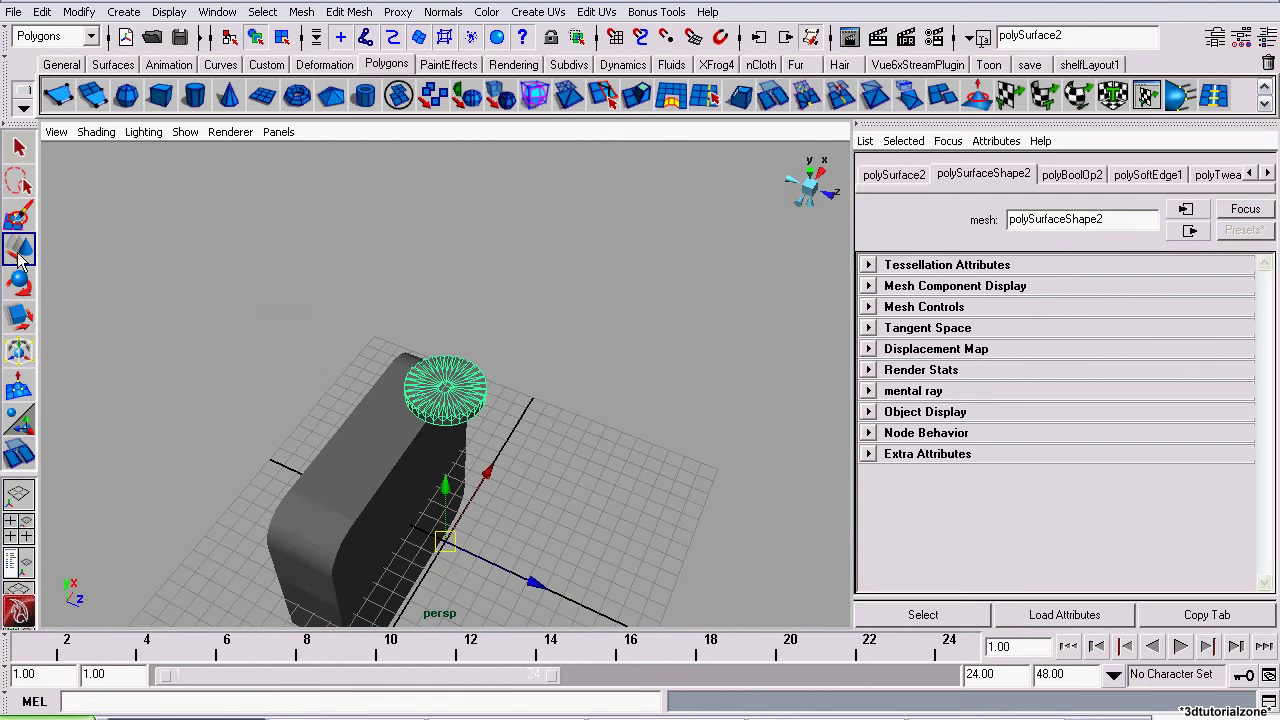
left_click_drag(492, 432, 193, 295, "alt")
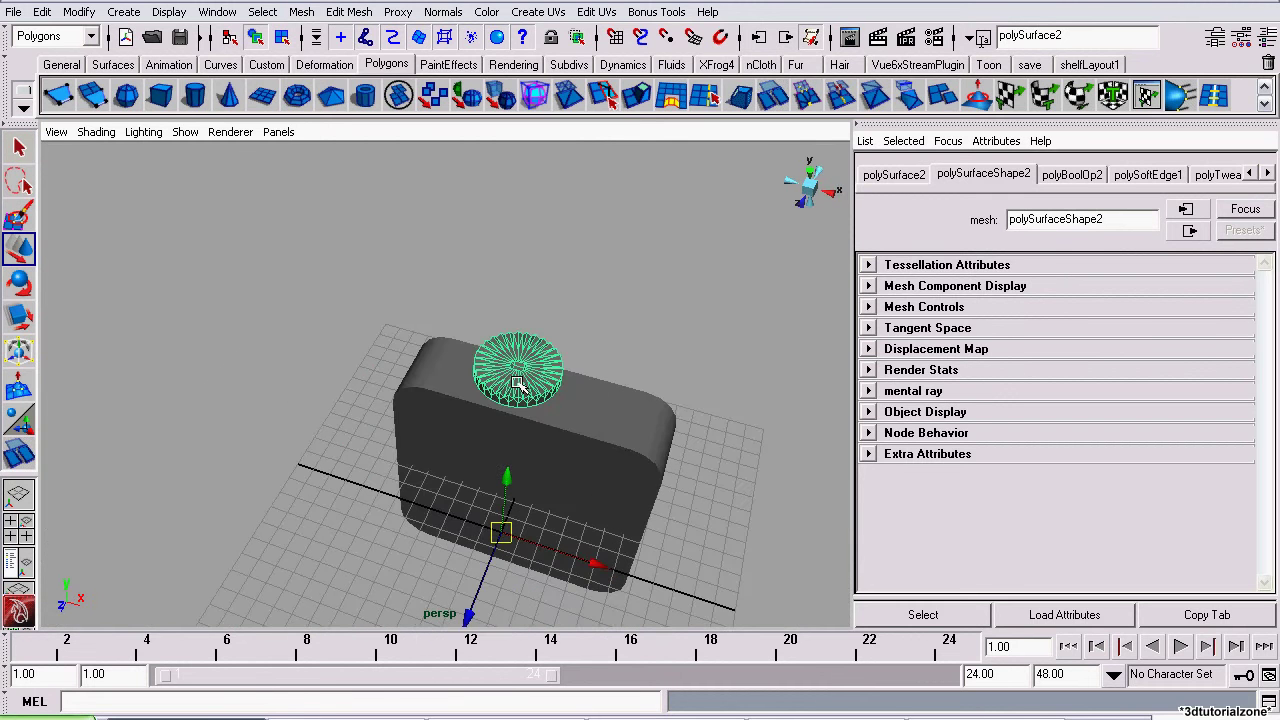
middle_click_drag(716, 445, 371, 203, "alt")
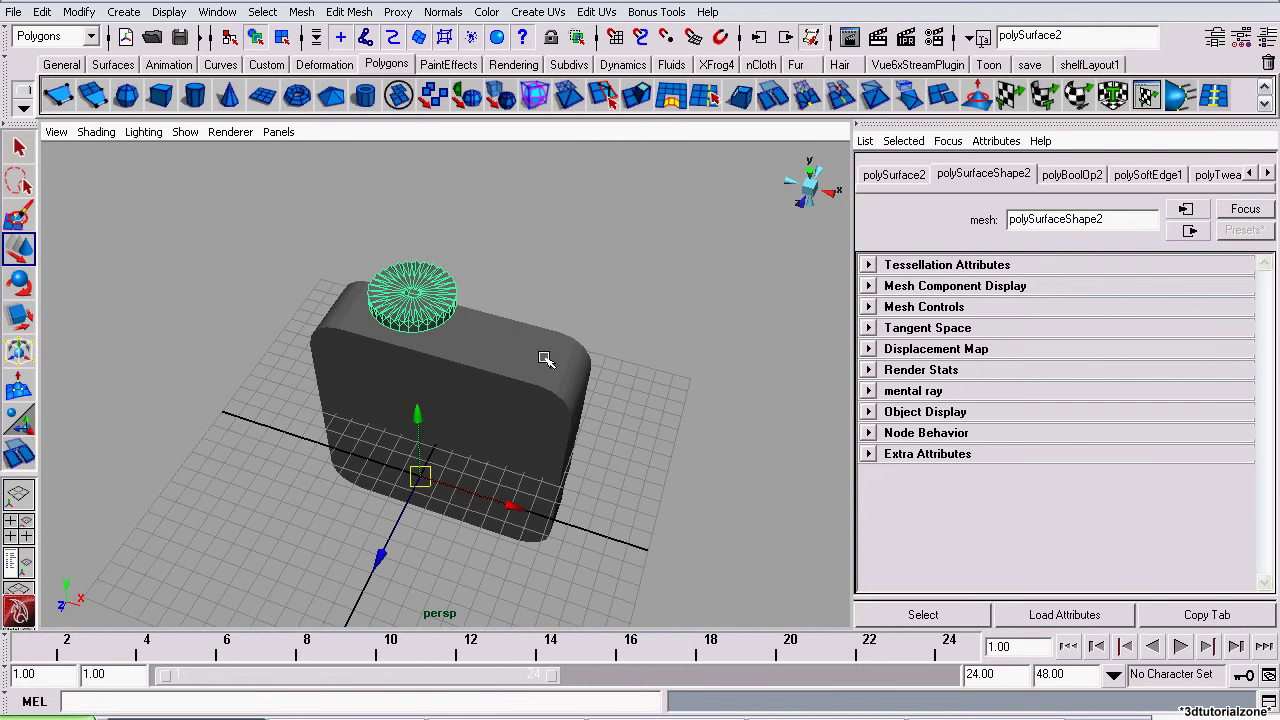
left_click_drag(545, 360, 459, 284, "alt")
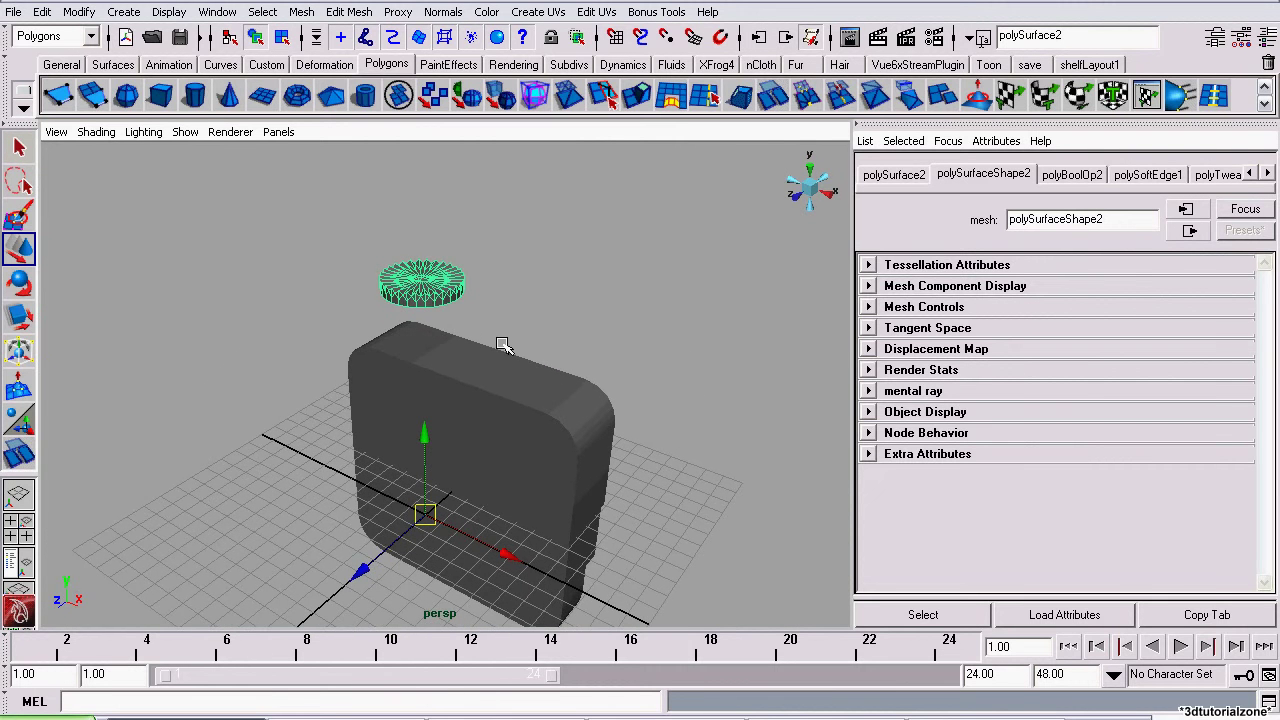
left_click(80, 12)
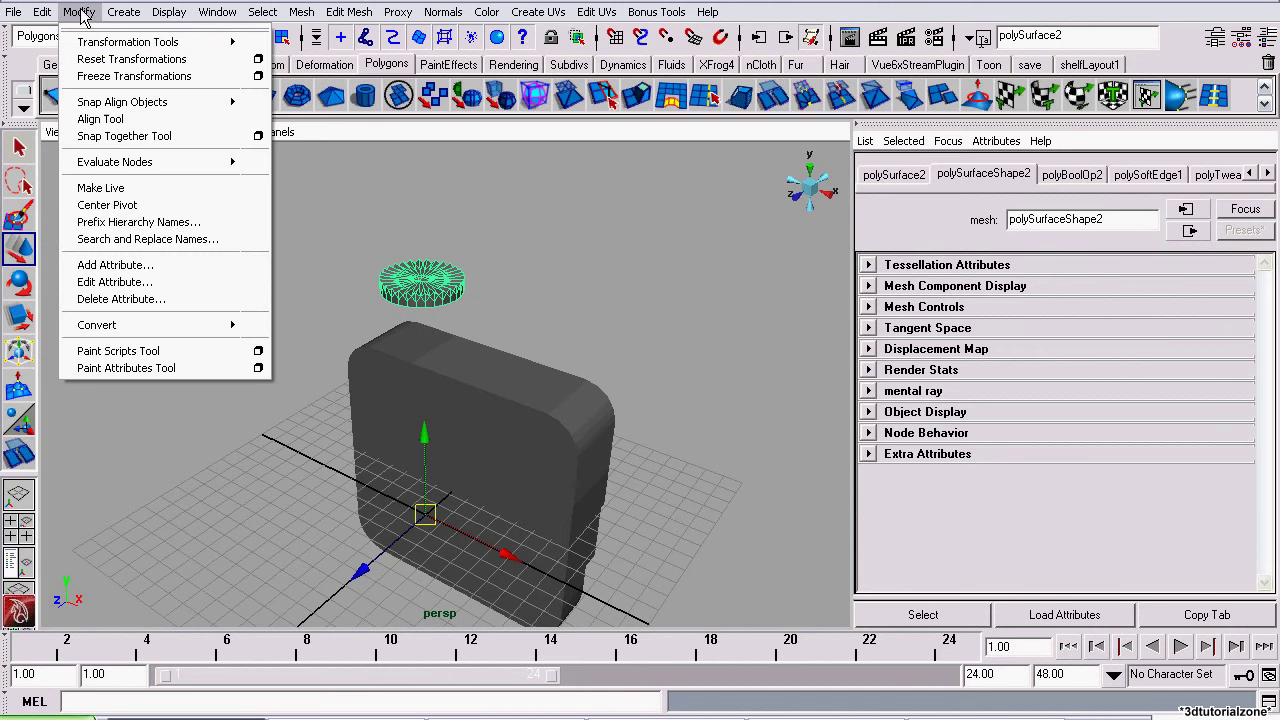
left_click(172, 209)
Move the dial down into the housing in the back wireframe view, beside the vertical center line, and frame it
left_click(826, 186)
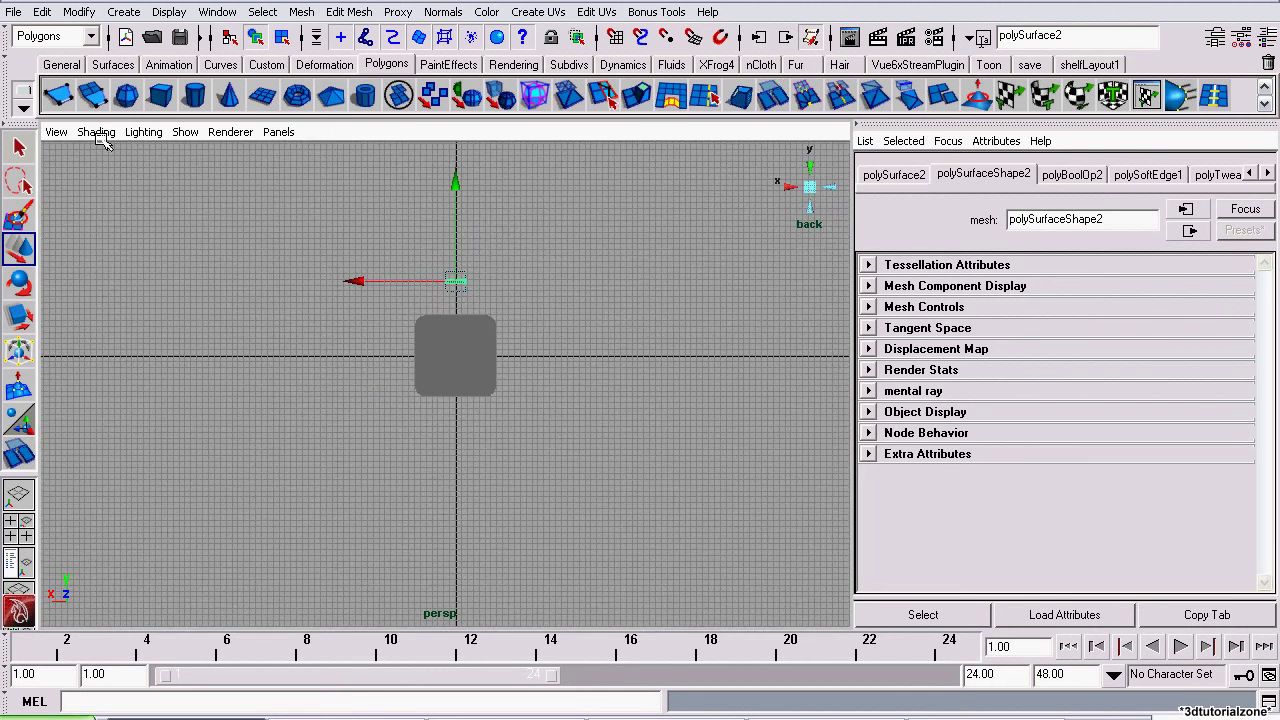
left_click(95, 132)
left_click(110, 156)
left_click_drag(470, 150, 426, 386)
scroll(425, 388, "up", 3)
key("f")
mouse_move(502, 317)
right_mouse_down("alt")
mouse_move(510, 326)
mouse_move(496, 295)
right_mouse_up("alt")
middle_click_drag(482, 326, 448, 456, "alt")
middle_click_drag(506, 494, 486, 362, "alt")
Rotate the ridged dial about the X axis and set its X rotation to exactly -90
left_click(20, 287)
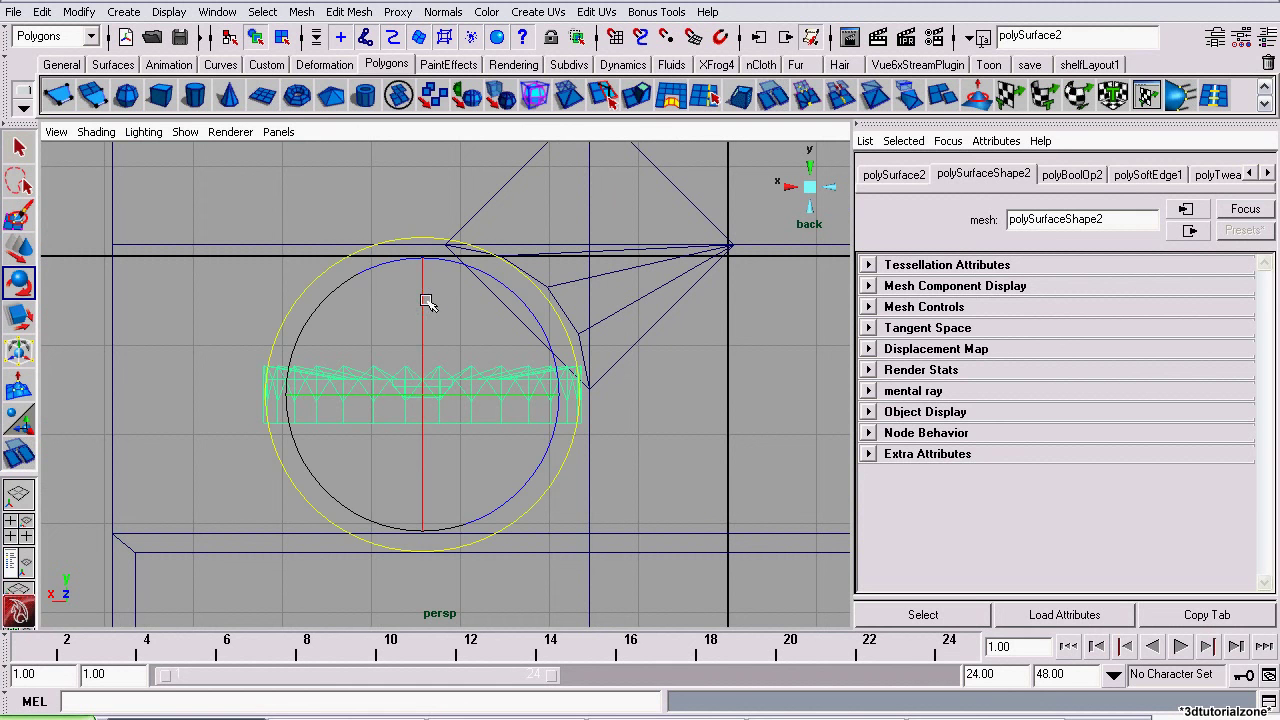
left_click_drag(426, 302, 430, 484)
left_click_drag(790, 190, 485, 302, "alt")
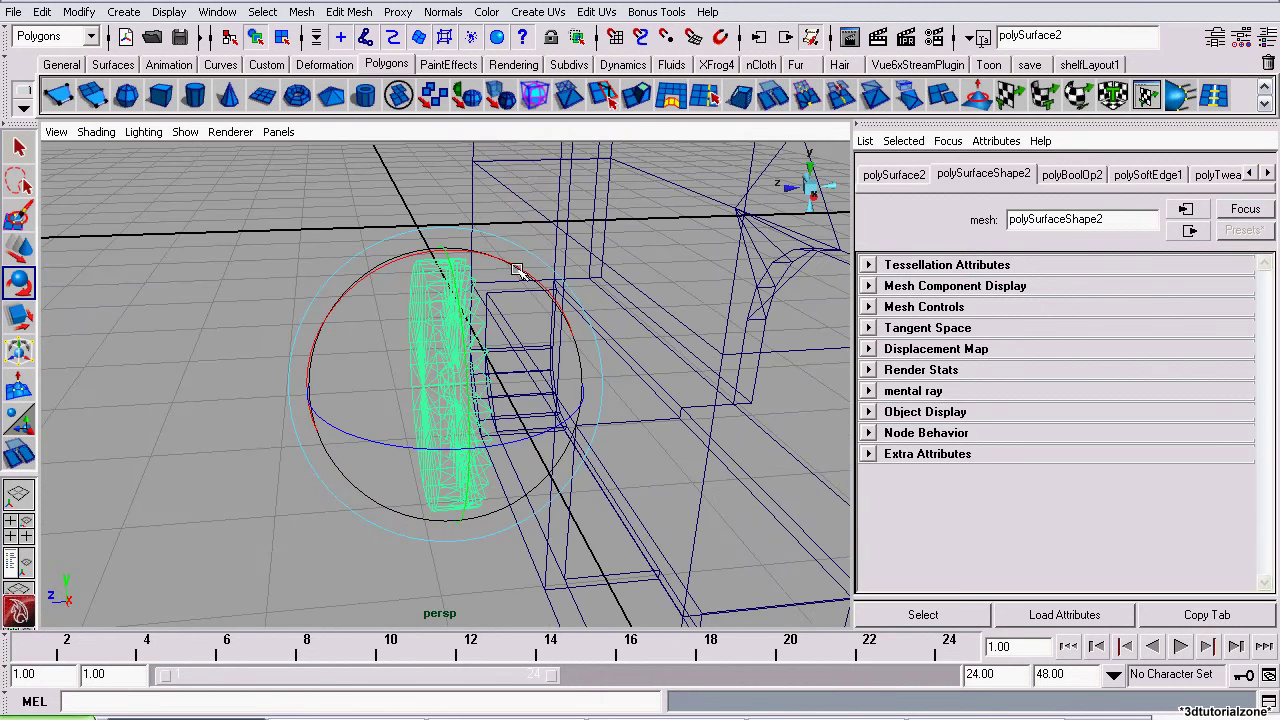
left_click(890, 177)
left_click_drag(634, 244, 428, 215, "alt")
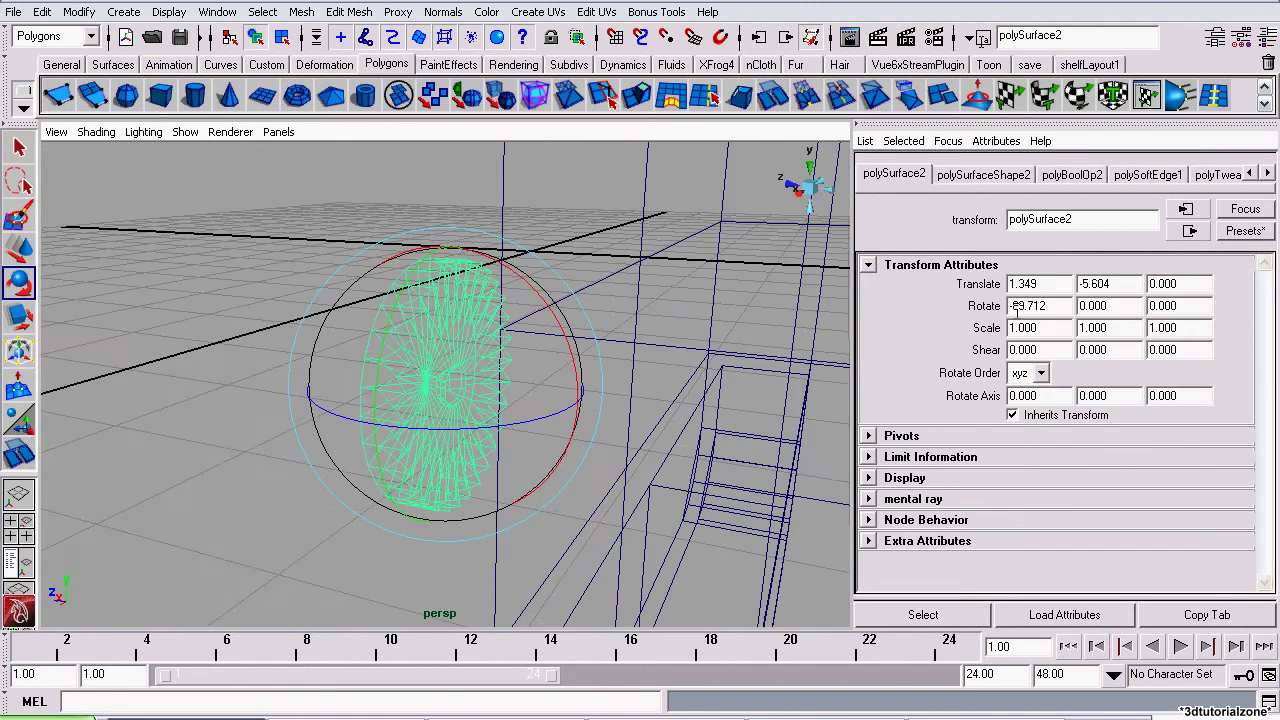
left_click_drag(1047, 306, 988, 306)
type("-90")
key("Return")
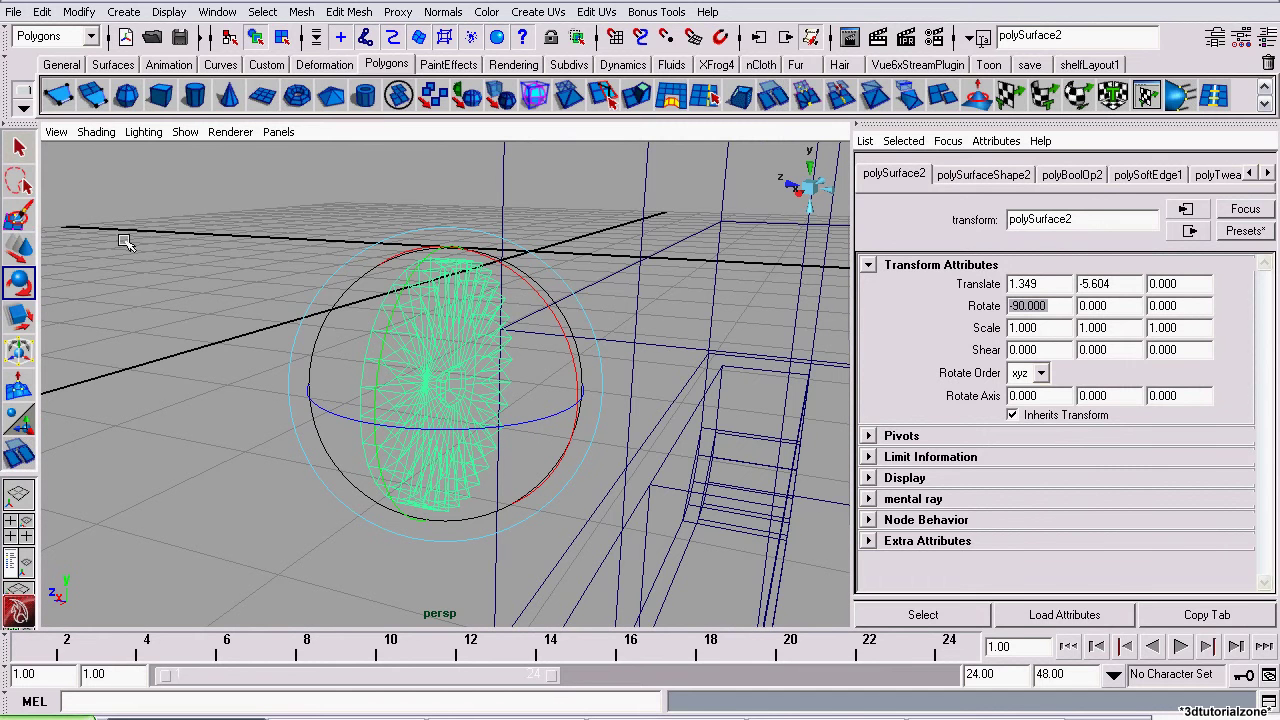
Shade the view, scale the dial uniformly to about 0.834, and move it to a Z translation of about -2.298 at the housing's recess
left_click(97, 132)
left_click(108, 178)
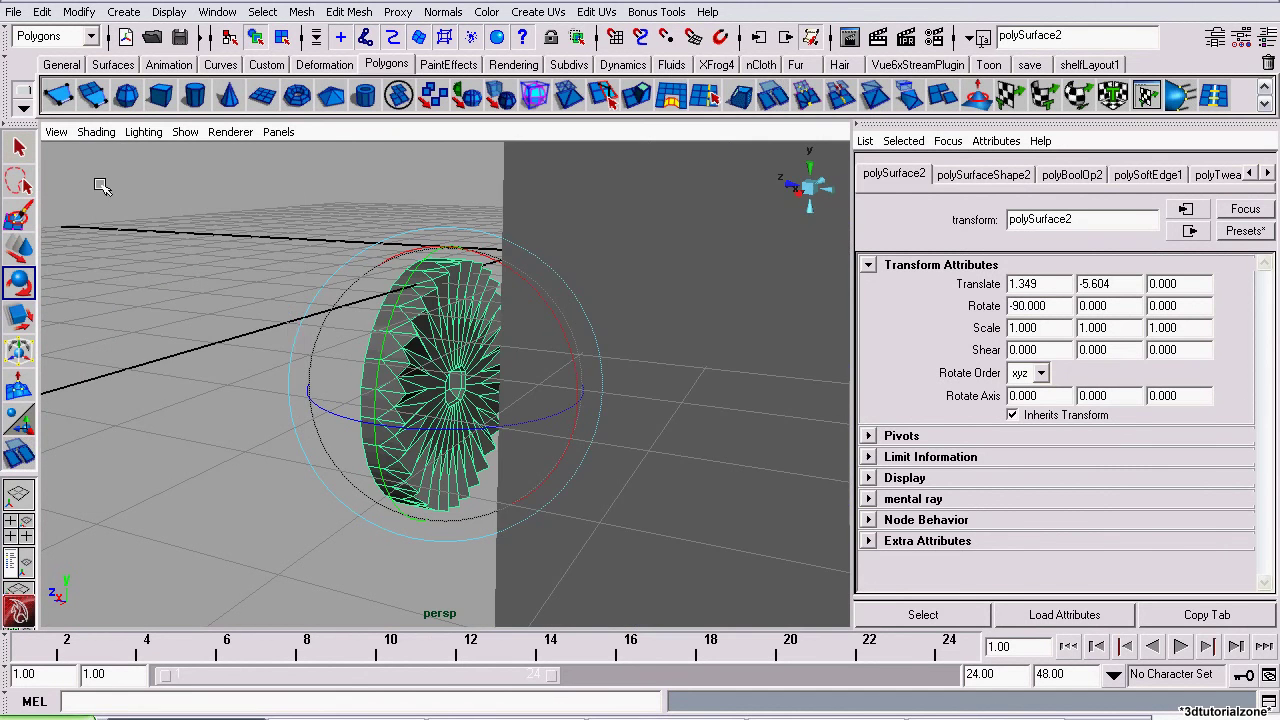
left_click_drag(370, 394, 110, 290, "alt")
left_click(20, 253)
left_click_drag(376, 388, 336, 326, "alt")
left_click(19, 318)
middle_click_drag(254, 352, 222, 345)
key("f")
left_click_drag(174, 334, 586, 406, "alt")
left_click(18, 250)
left_click_drag(363, 373, 489, 386)
Thin the dial slightly along its axis, shrink it a little overall, and deselect it
left_click(18, 318)
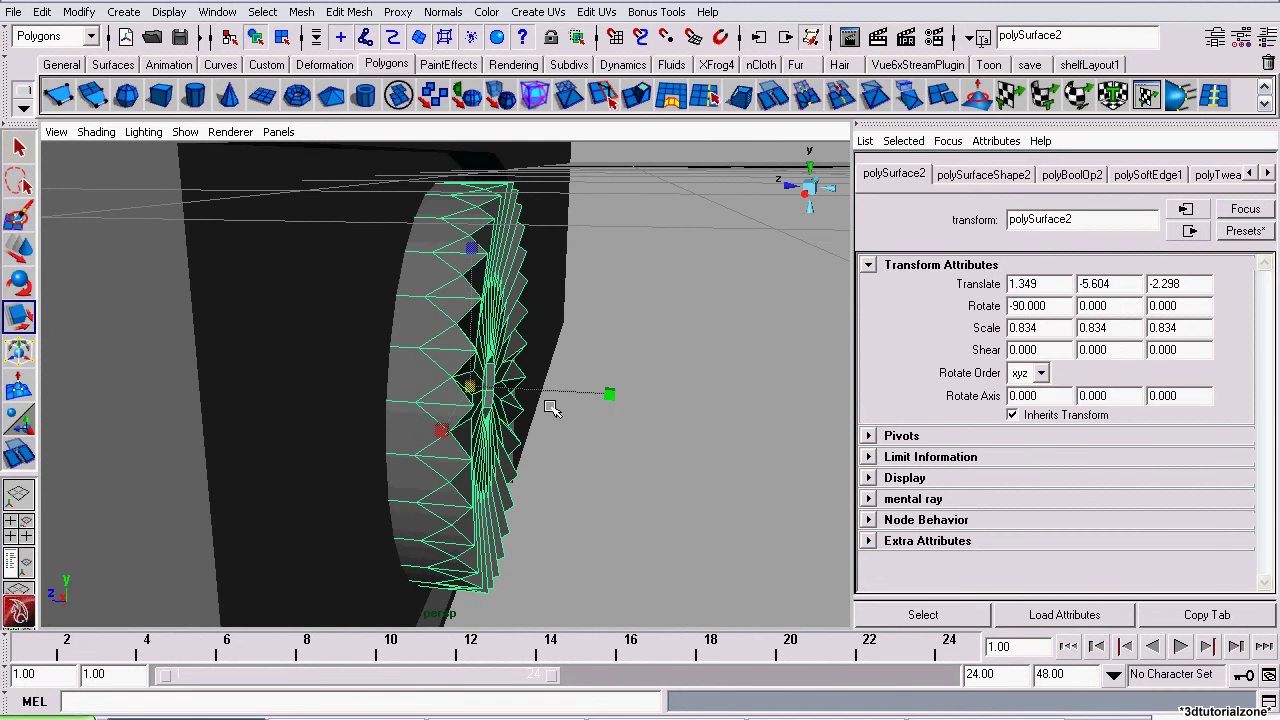
left_click_drag(611, 392, 592, 392)
mouse_move(471, 384)
left_mouse_down()
mouse_move(487, 385)
mouse_move(468, 386)
left_mouse_up()
left_click(18, 249)
left_click_drag(352, 333, 471, 367, "alt")
left_click(600, 297)
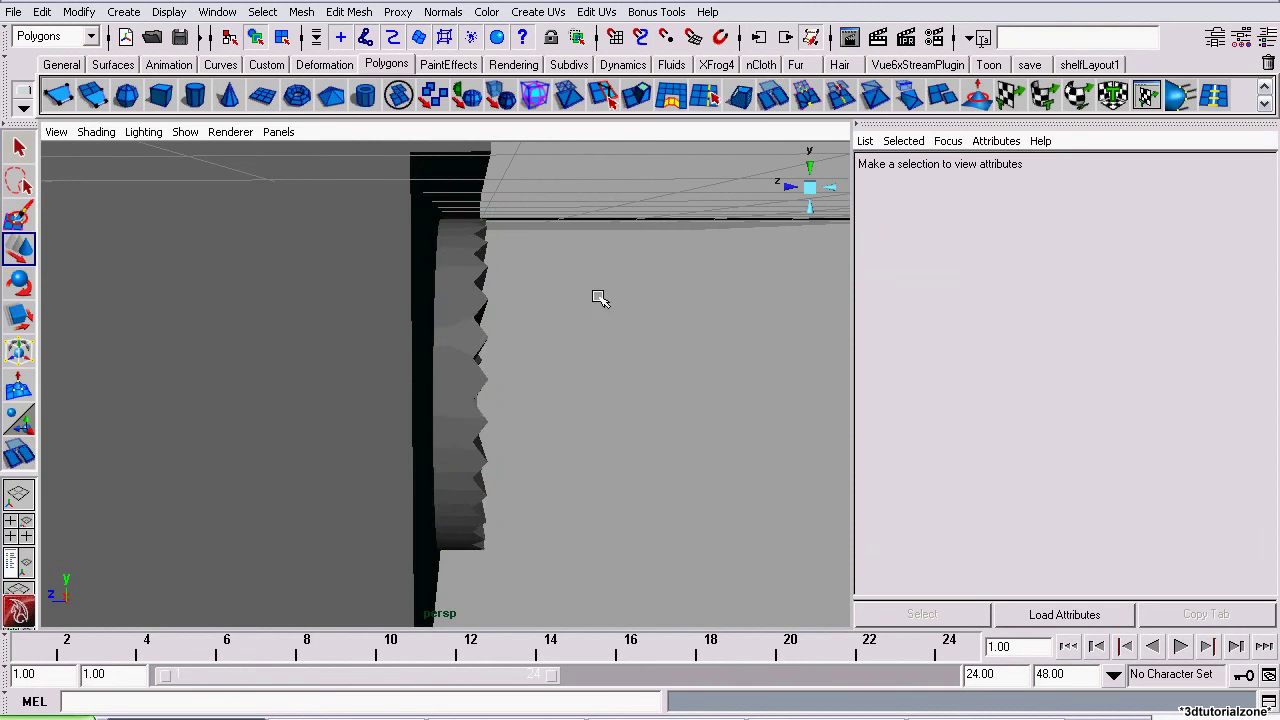
left_click_drag(600, 297, 657, 443, "alt")
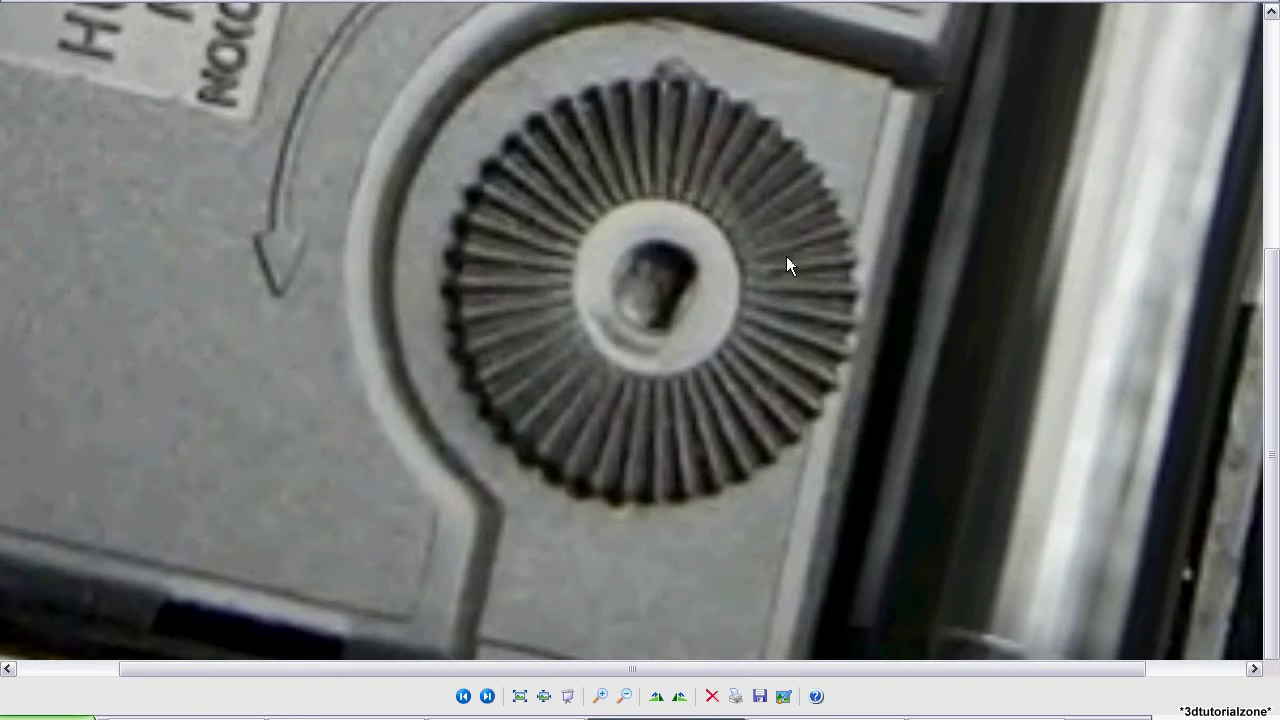
Create a polygon cylinder for the battery and stretch it along its length to a Y scale of about 2.028
scroll(786, 256, "down", 2)
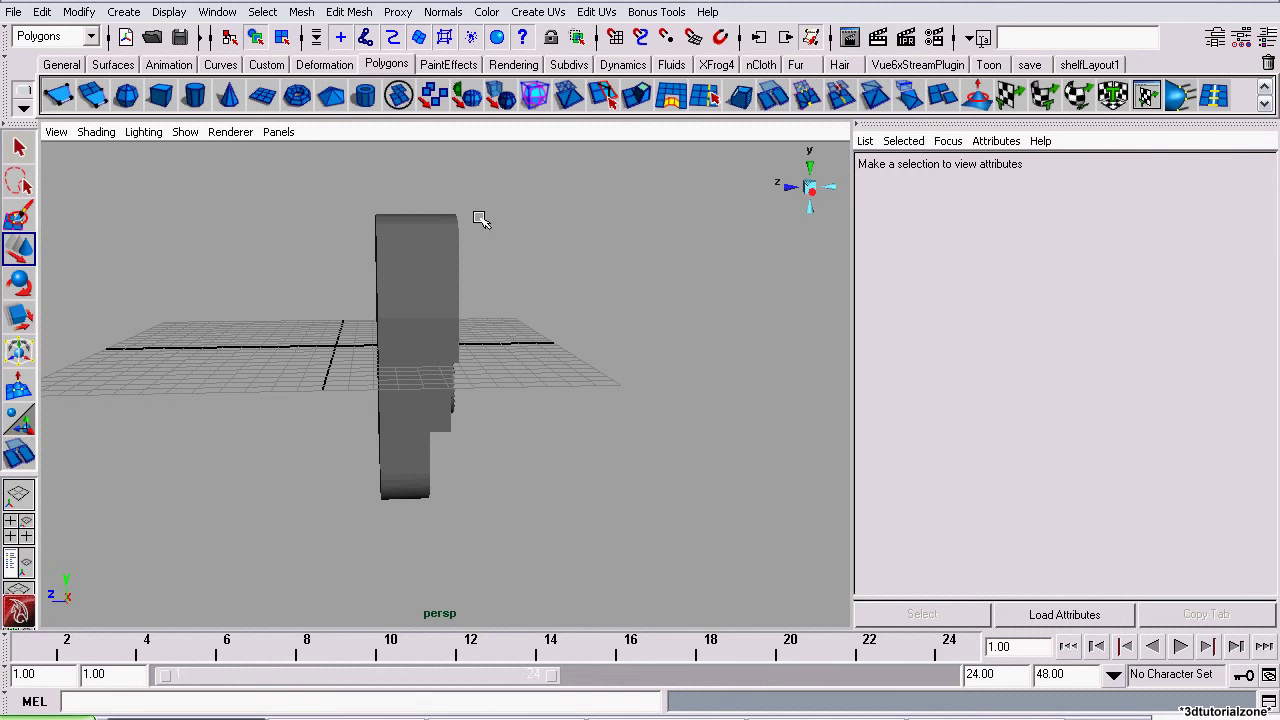
left_click_drag(482, 190, 315, 342, "alt")
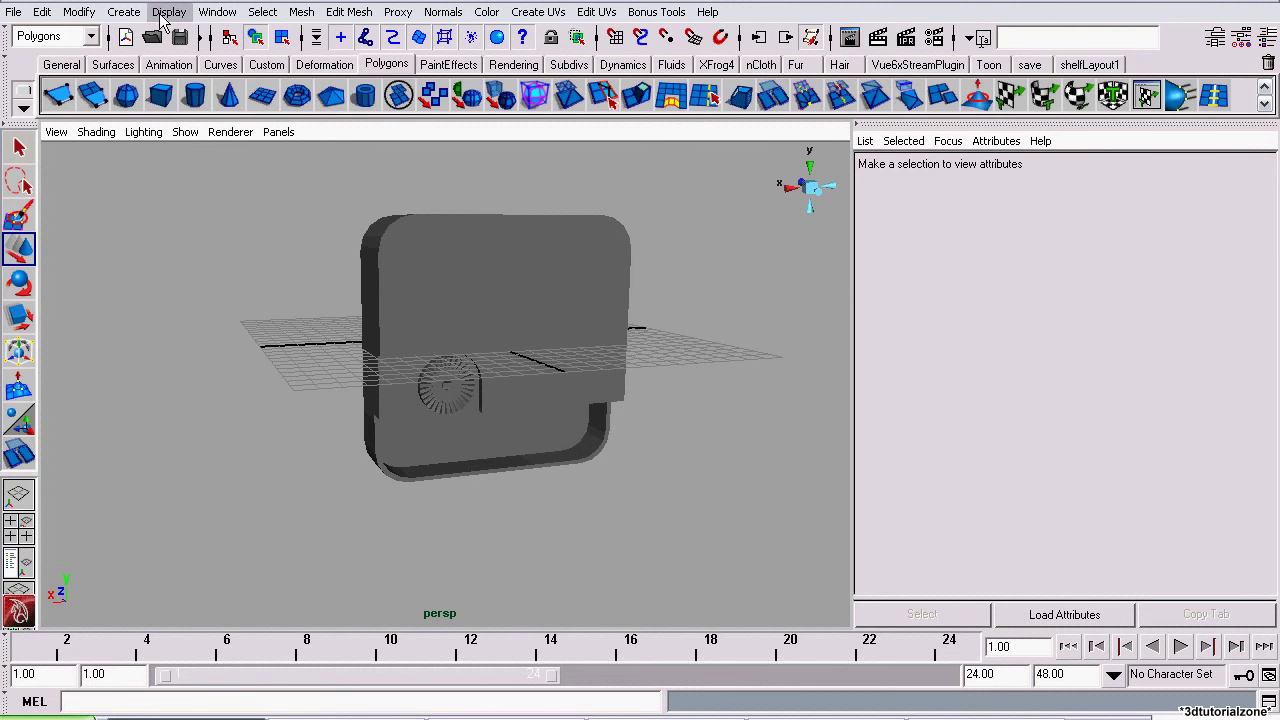
left_click(123, 11)
mouse_move(164, 59)
left_click(372, 107)
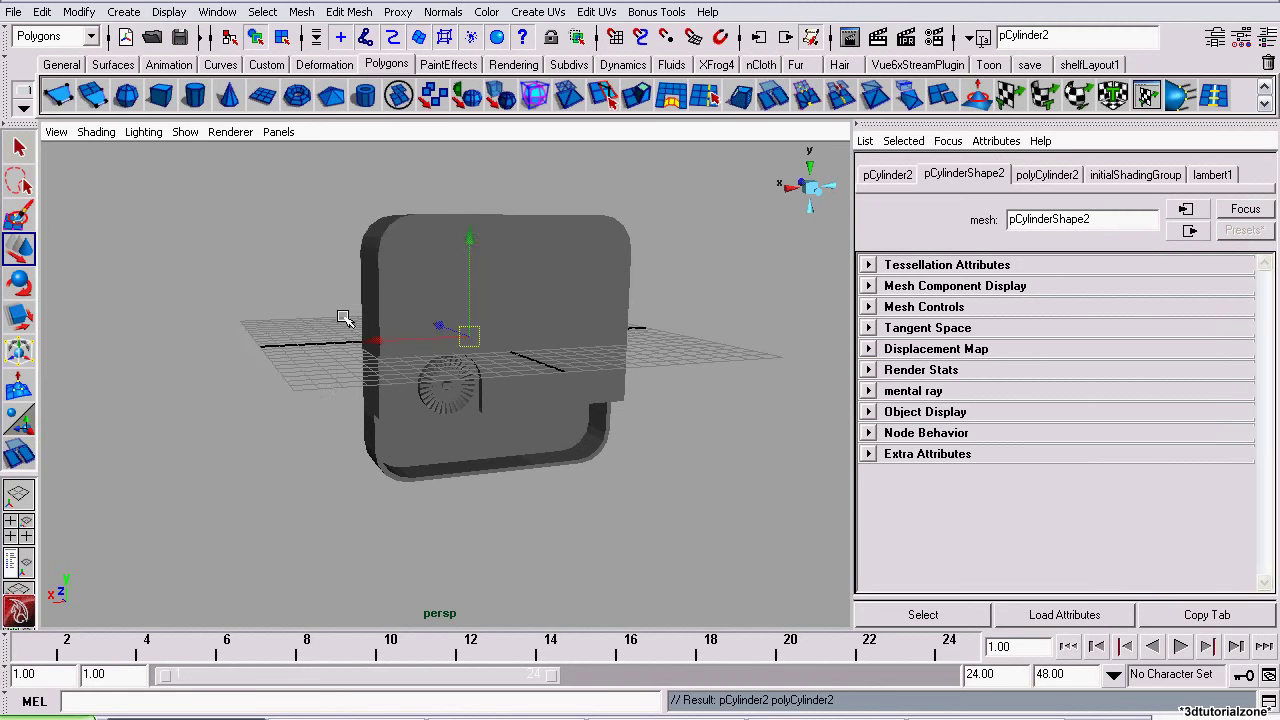
left_click_drag(341, 309, 1069, 364, "alt")
left_click(18, 317)
left_click_drag(311, 252, 311, 130)
Lay the battery cylinder horizontally by setting its Z rotation to 90
left_click(15, 283)
left_click_drag(362, 278, 450, 484)
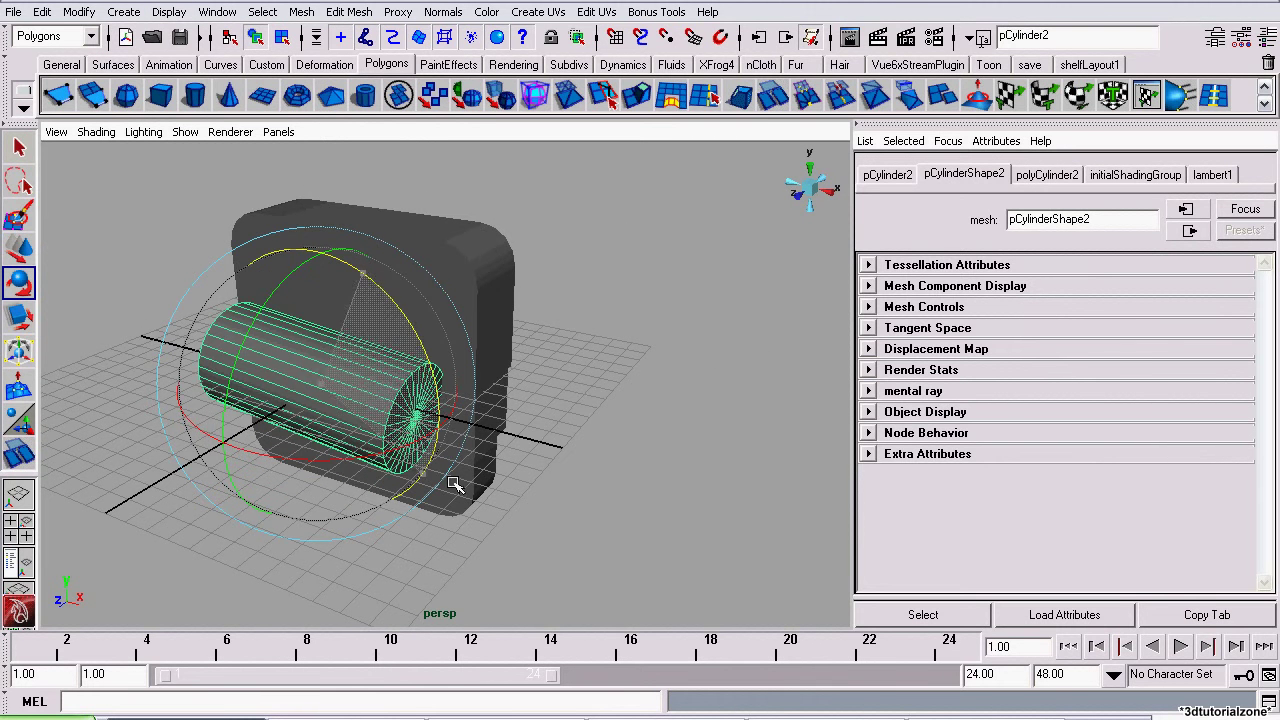
left_click(886, 175)
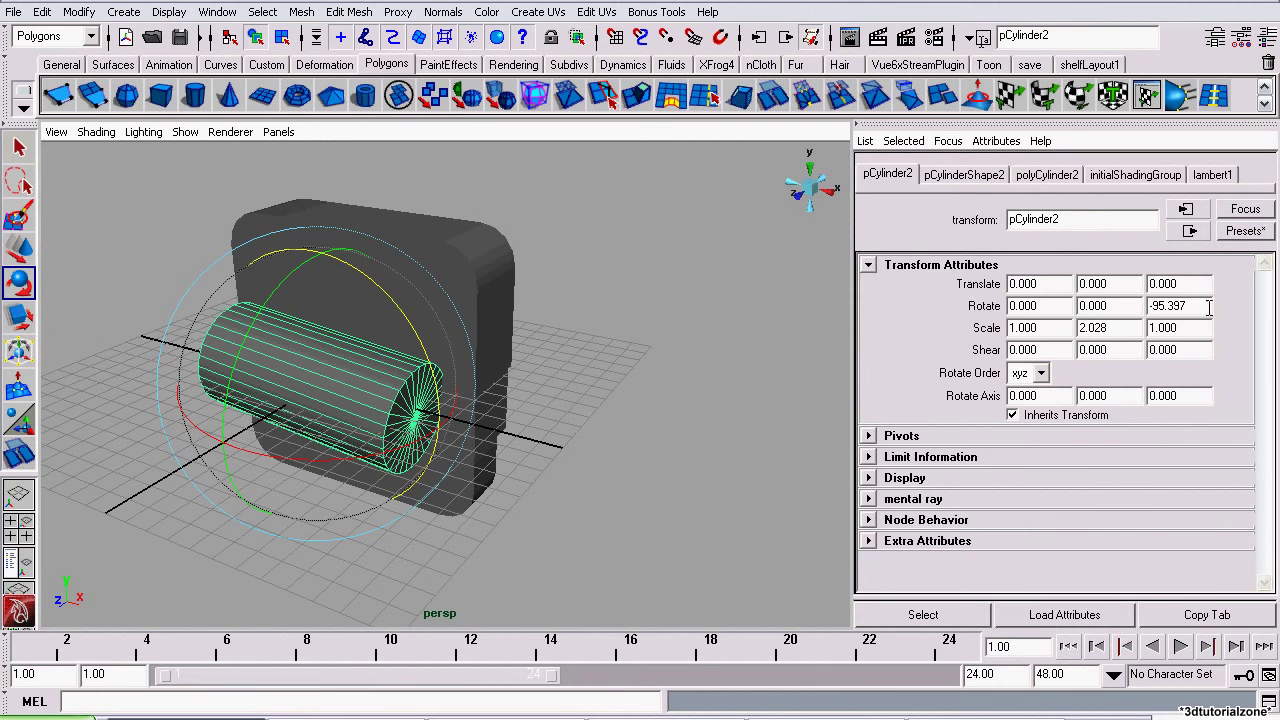
left_click_drag(1209, 308, 836, 285)
type("0")
key("Return")
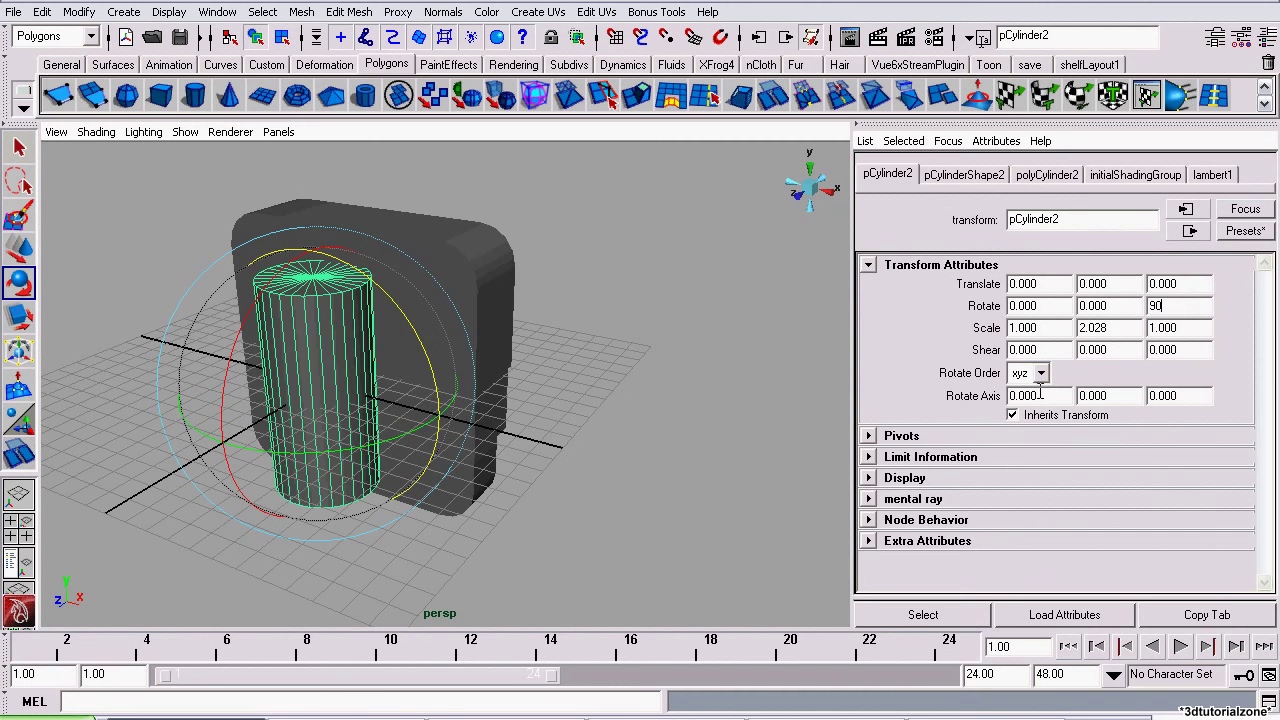
key("Return")
In the right view, move the cylinder to the battery compartment at about Y -1.832, Z -1.946, and frame it
left_click_drag(612, 410, 258, 366, "alt")
key("w")
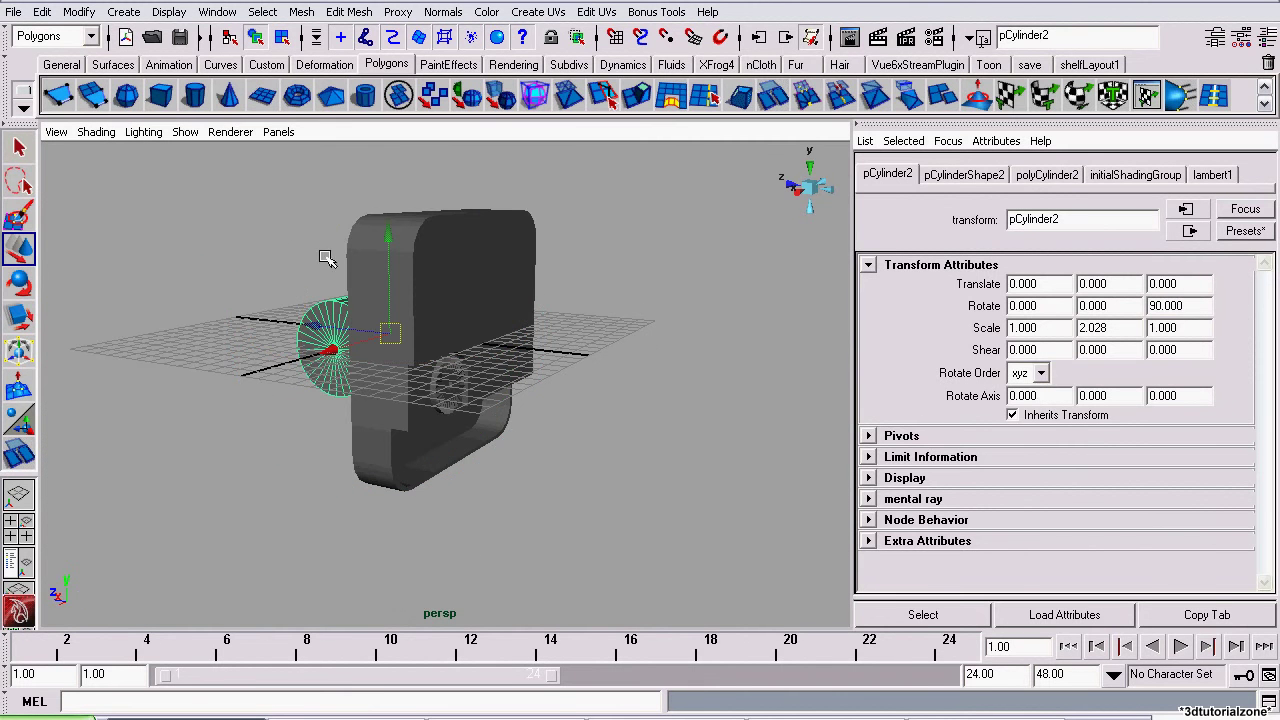
left_click(822, 189)
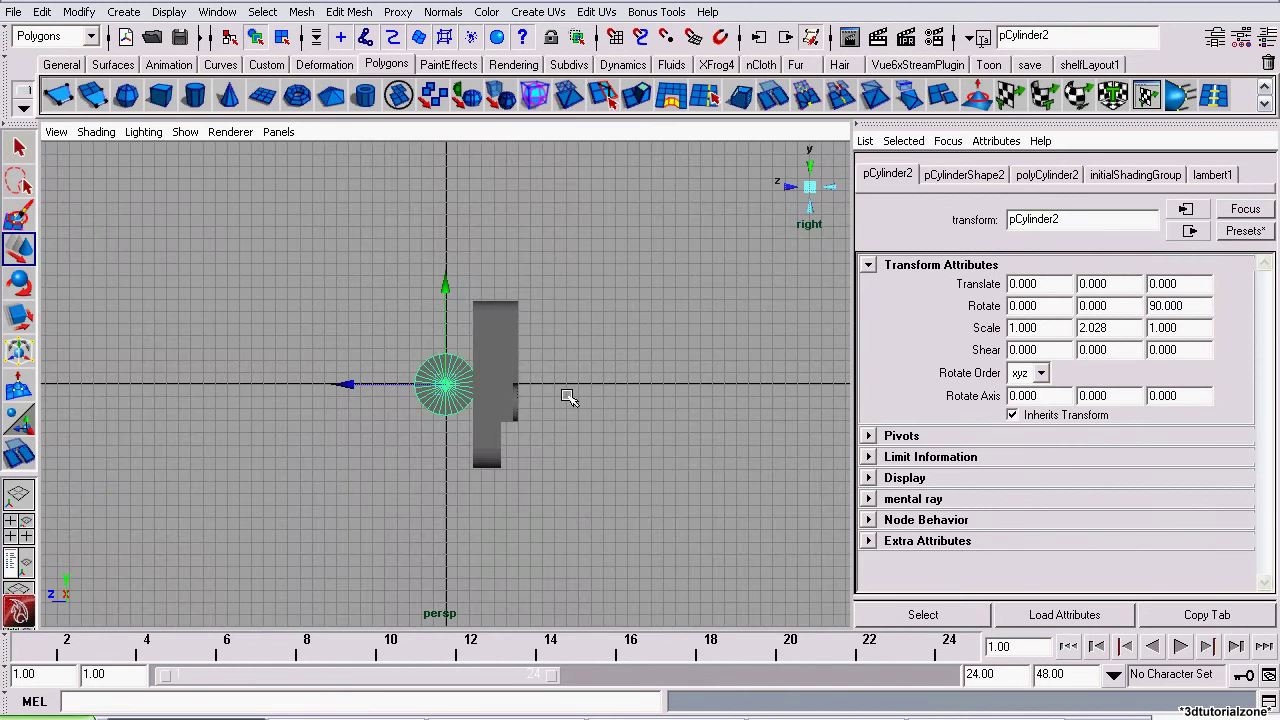
left_click_drag(251, 349, 340, 425)
key("f")
In wireframe, scale the cylinder uniformly to a radius scale of about 0.650 and reposition it at about Y -1.993, Z -1.694
left_click(96, 131)
left_click(114, 160)
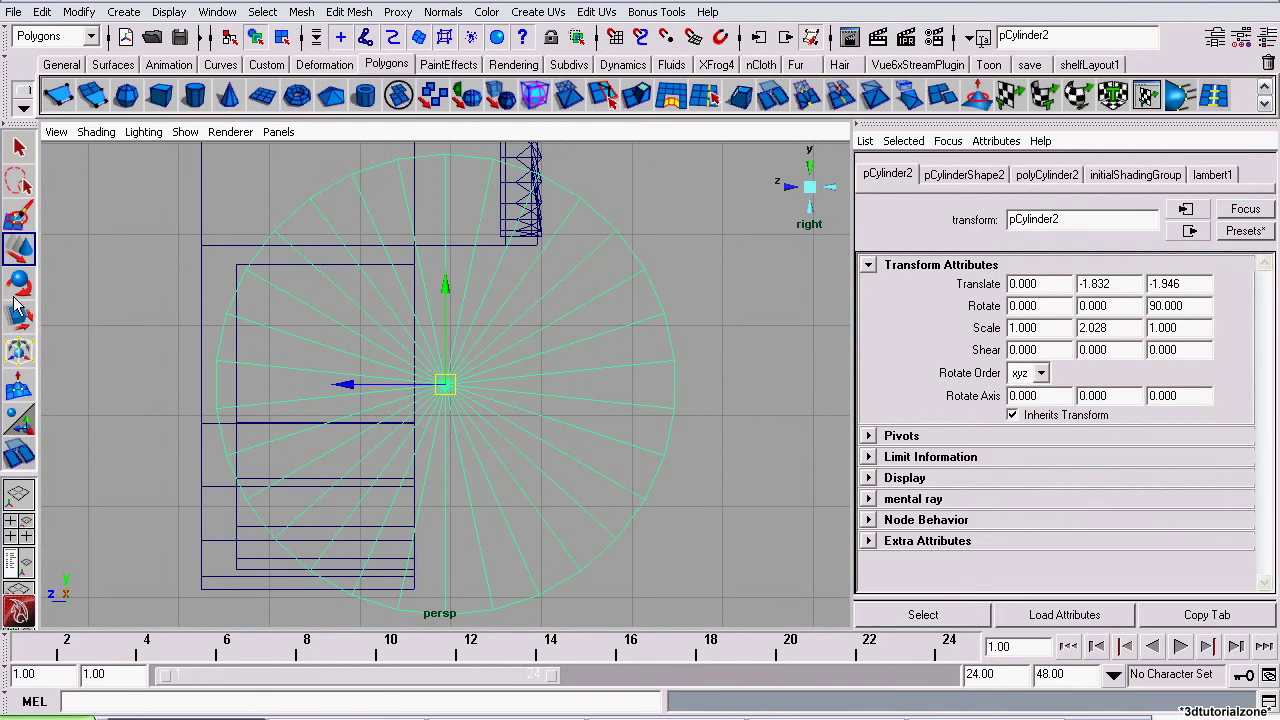
middle_click_drag(680, 426, 497, 468)
key("w")
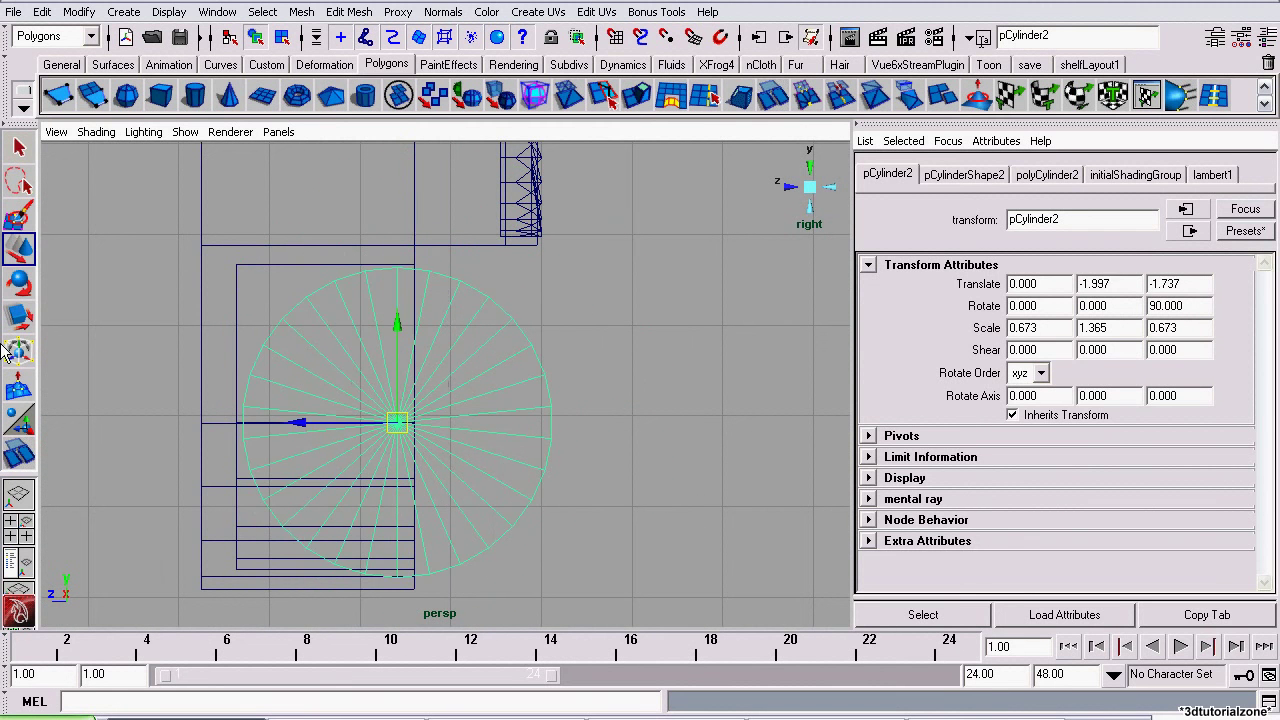
left_click(19, 318)
middle_click_drag(135, 331, 94, 315)
left_click(13, 258)
middle_click_drag(537, 446, 523, 443)
In the back view, scale the cylinder to about 0.543 by 2.216 by 0.543 to span the compartment, and shade the view
left_click(811, 169)
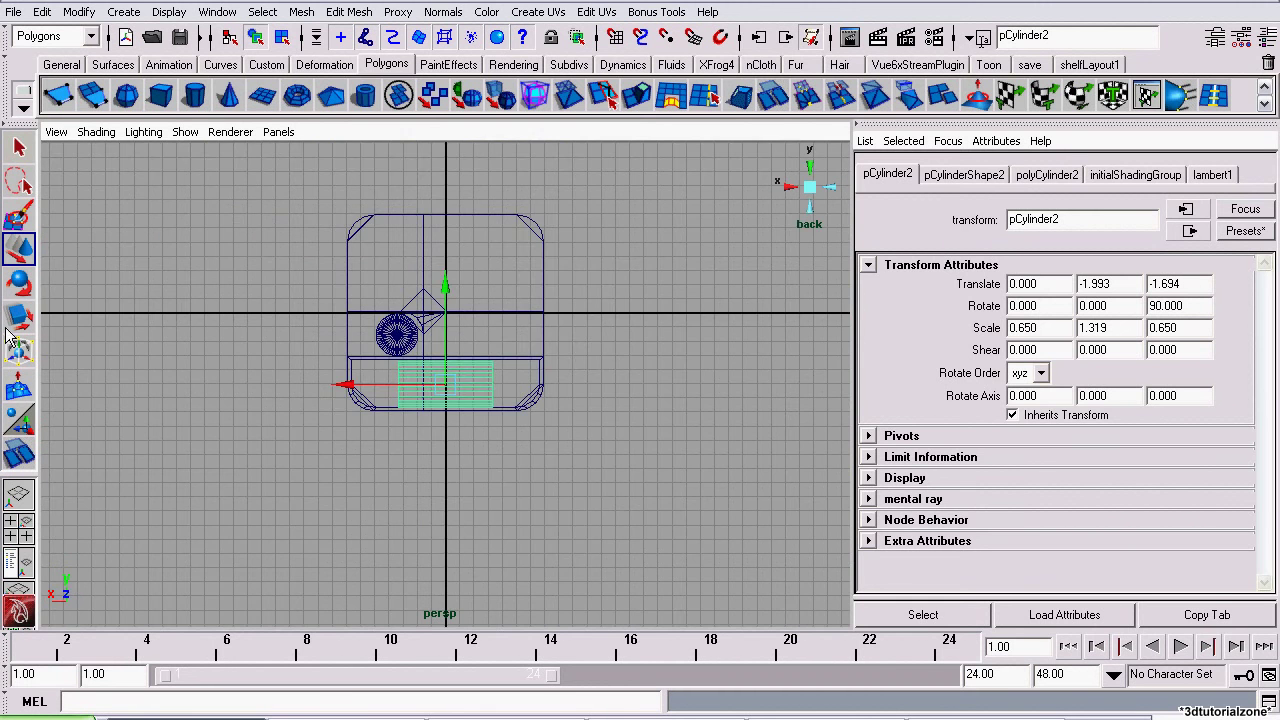
left_click(20, 316)
scroll(496, 428, "up", 6)
left_click_drag(454, 387, 432, 390)
left_click_drag(580, 384, 684, 384)
left_click_drag(431, 396, 436, 385)
left_click_drag(584, 383, 612, 384)
left_click(68, 207)
left_click(96, 132)
left_click(110, 181)
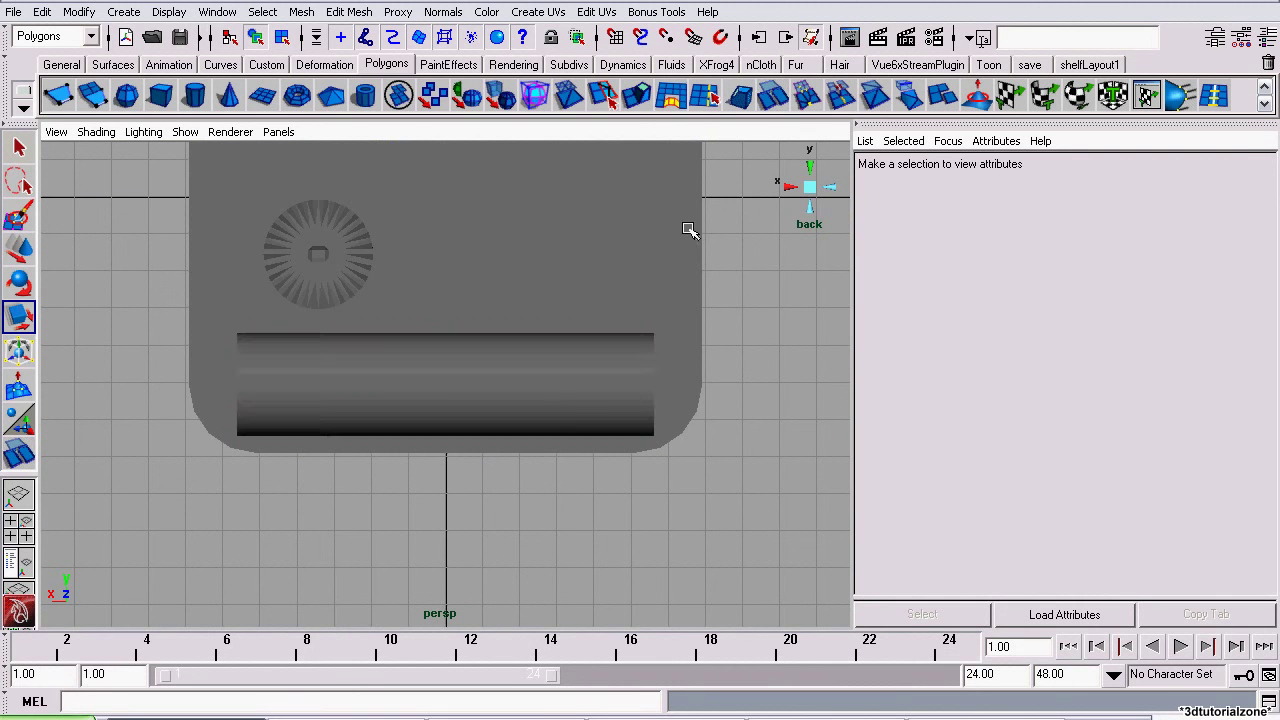
Enlarge the cylinder slightly to about 0.554 by 2.261 by 0.554 and raise it to about Y -1.954
left_click(571, 420)
left_click_drag(571, 420, 45, 377, "alt")
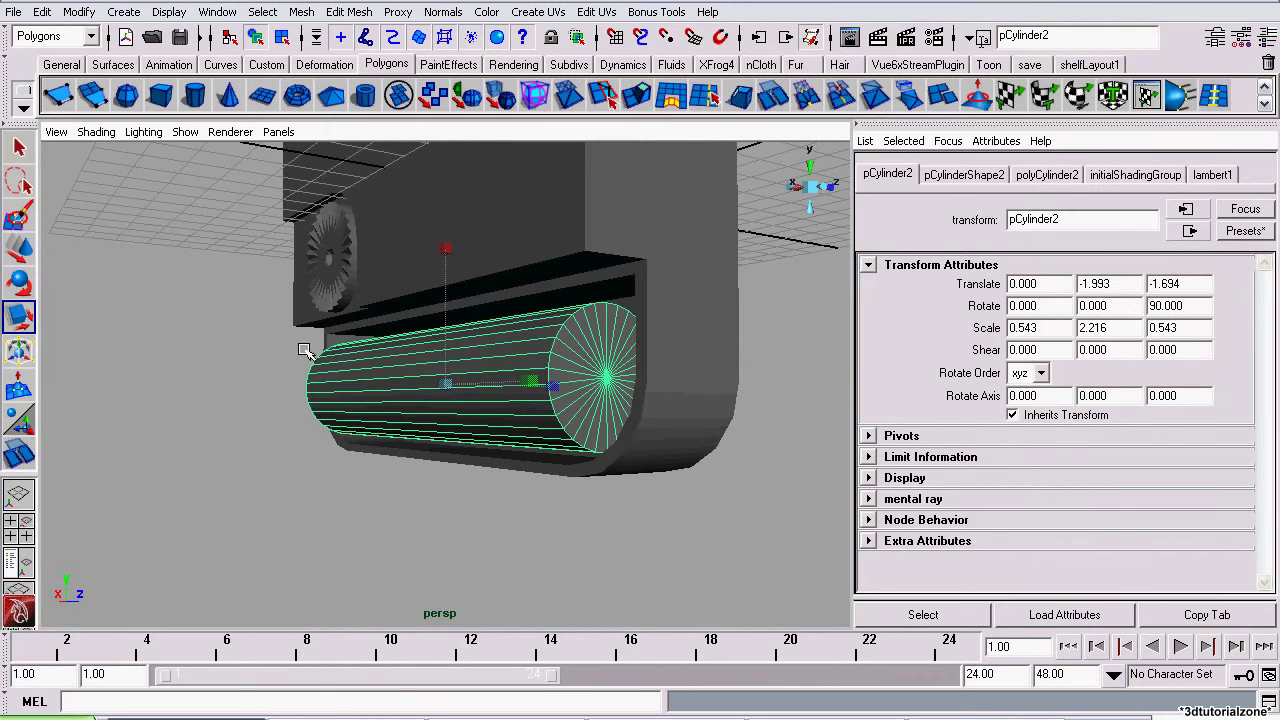
left_click_drag(450, 384, 455, 388)
left_click(14, 245)
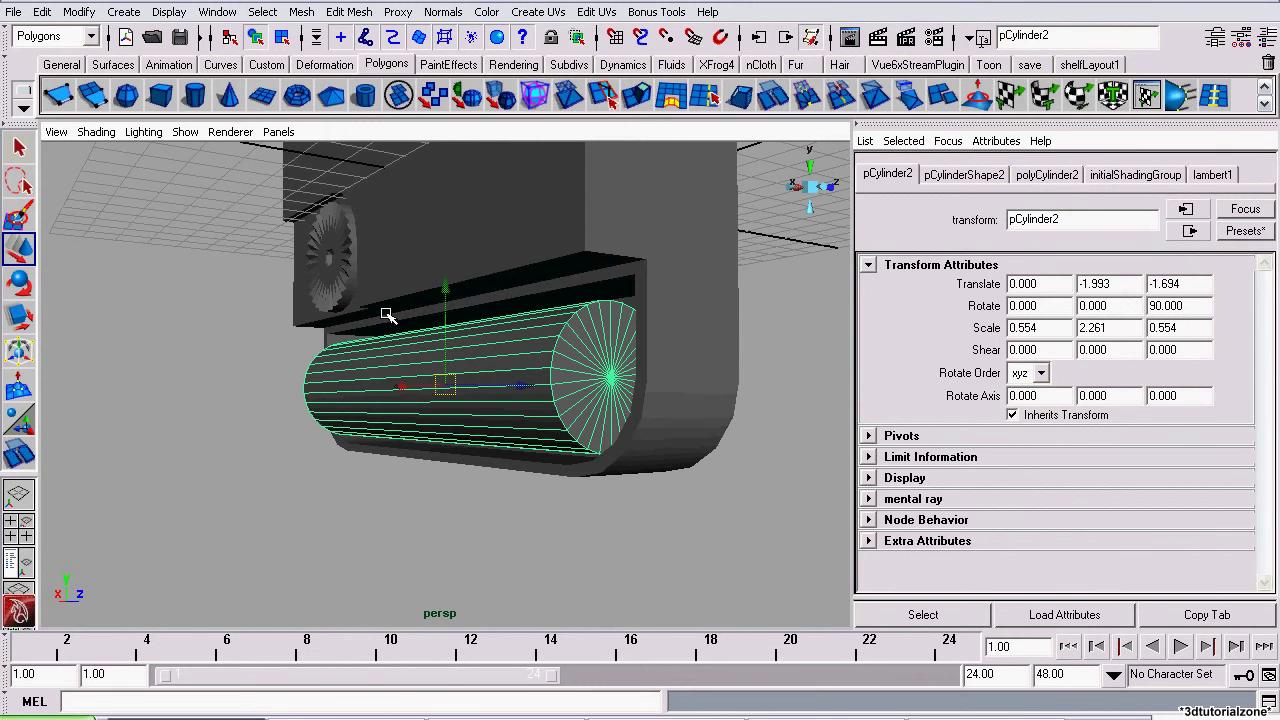
left_click_drag(449, 291, 449, 286)
Examine how the battery cylinder fits inside the compartment from several angles
left_click(251, 298)
right_click_drag(482, 347, 725, 378, "alt")
middle_click_drag(727, 379, 389, 354, "alt")
right_click_drag(388, 353, 500, 357, "alt")
left_click(500, 354)
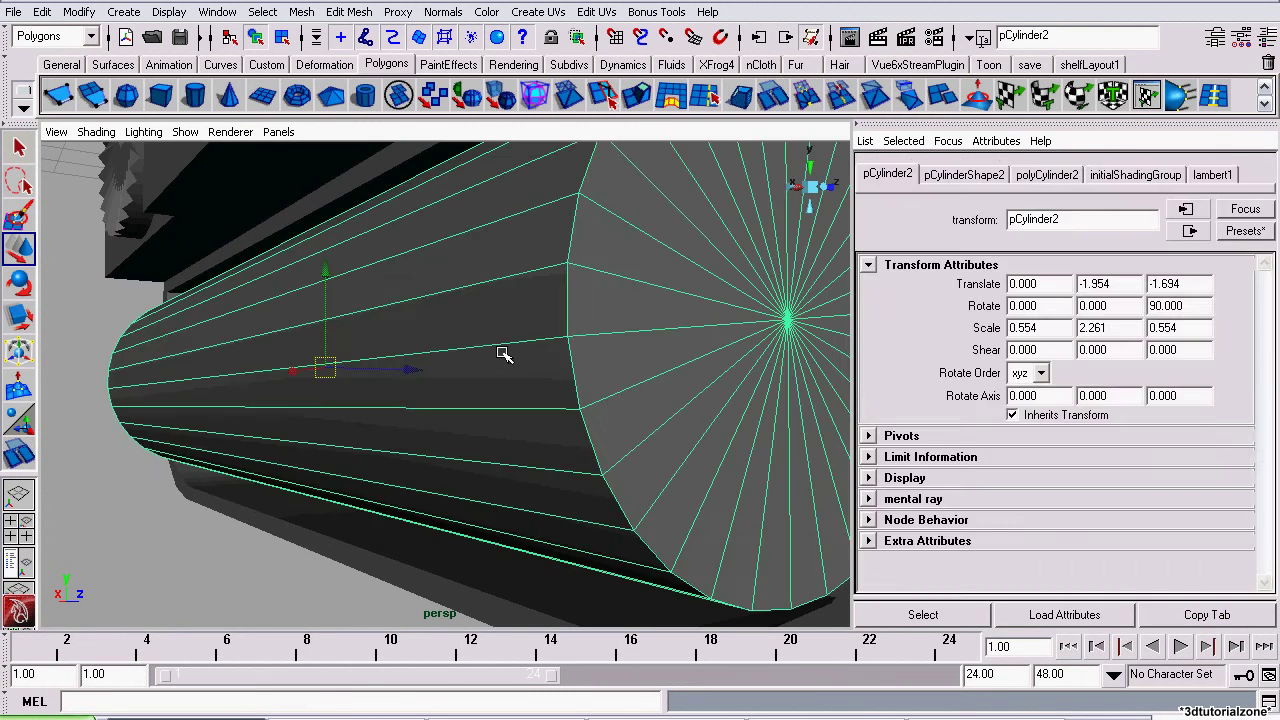
key("f")
left_click_drag(308, 244, 820, 309, "alt")
right_click_drag(820, 309, 486, 297, "alt")
left_click_drag(728, 396, 349, 363, "alt")
right_click_drag(349, 363, 437, 277, "alt")
left_click_drag(437, 277, 469, 317, "alt")
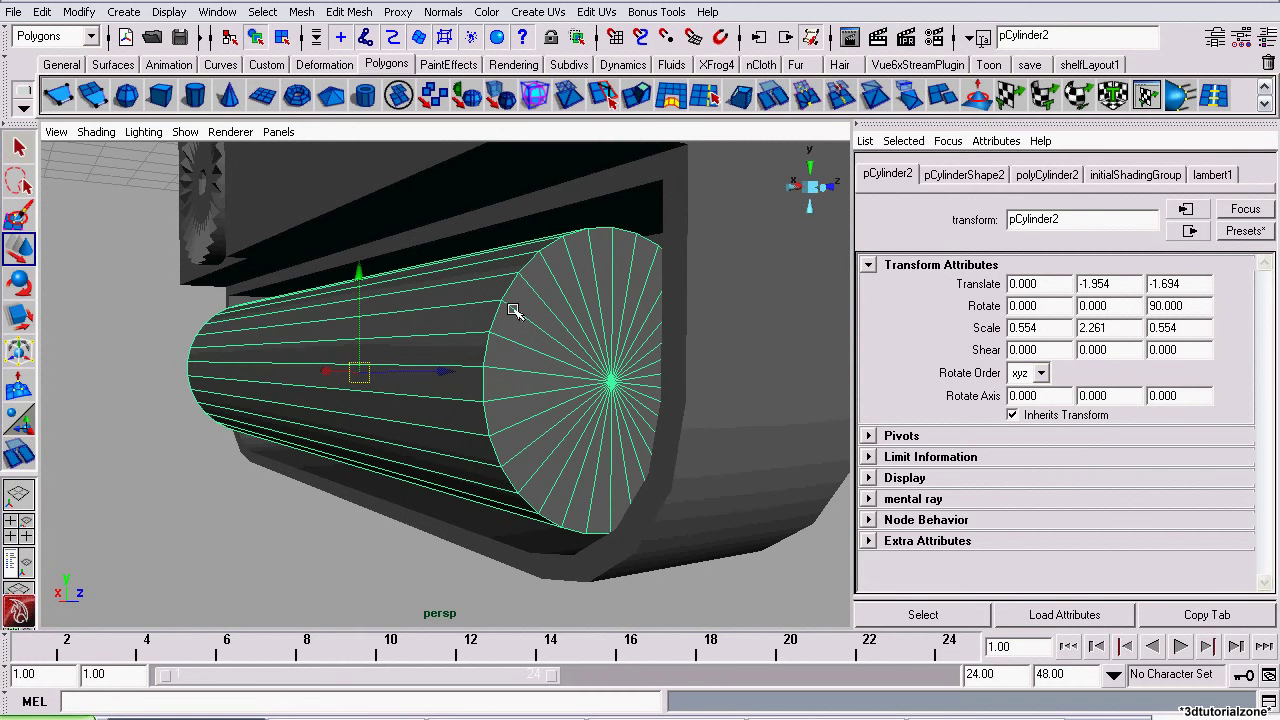
left_click_drag(513, 310, 619, 353, "alt")
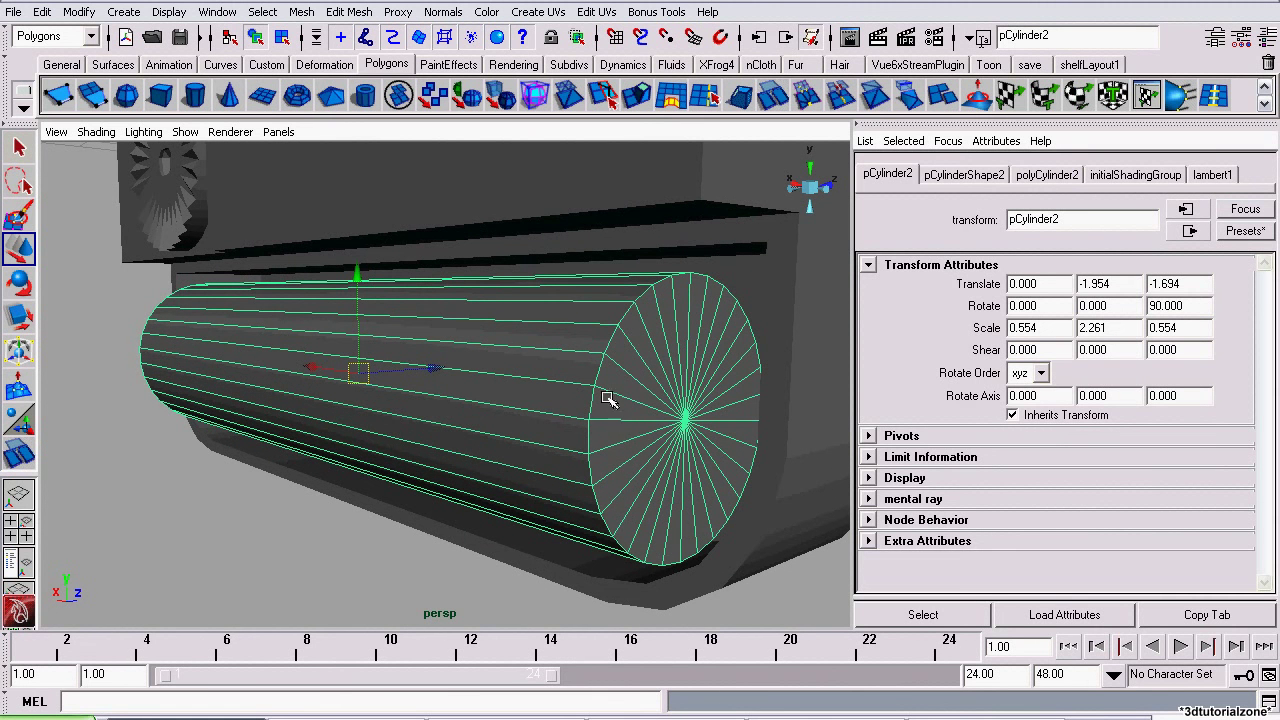
left_click_drag(612, 406, 616, 392, "alt")
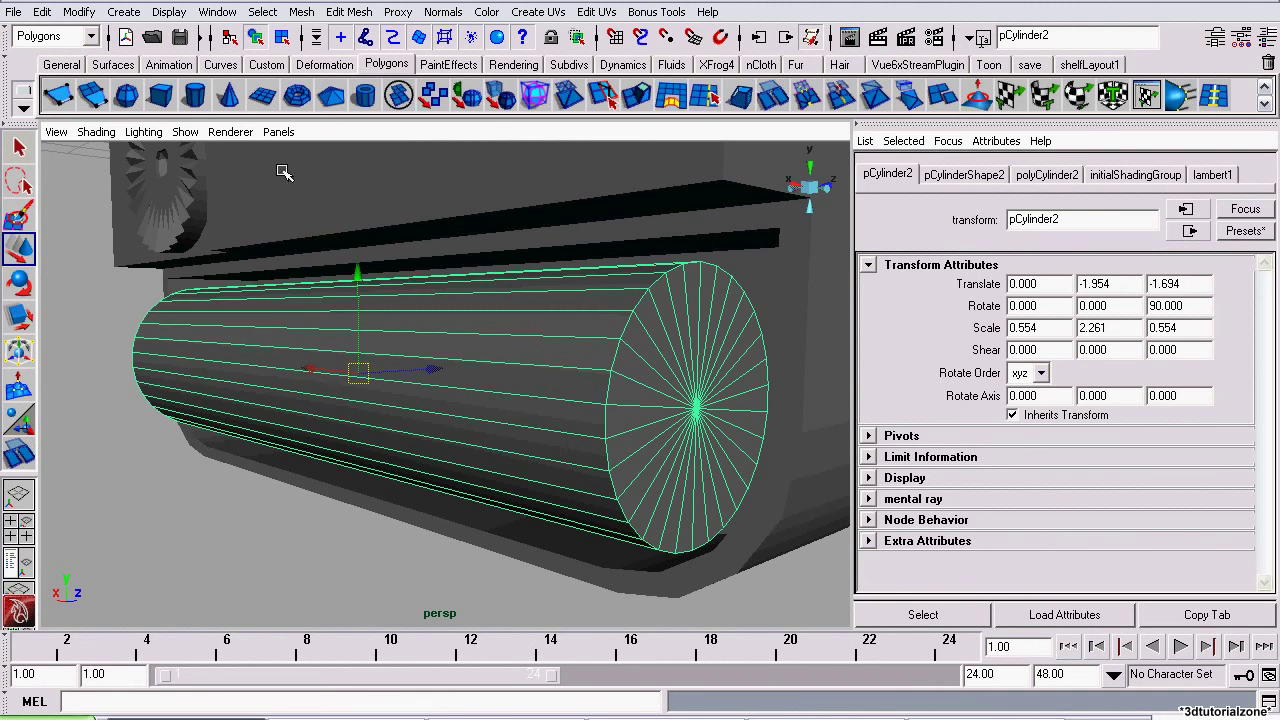
Select the edge loops around both ends of the battery cylinder and bevel them with offset 0.5 and 4 segments
left_click(262, 12)
mouse_move(217, 14)
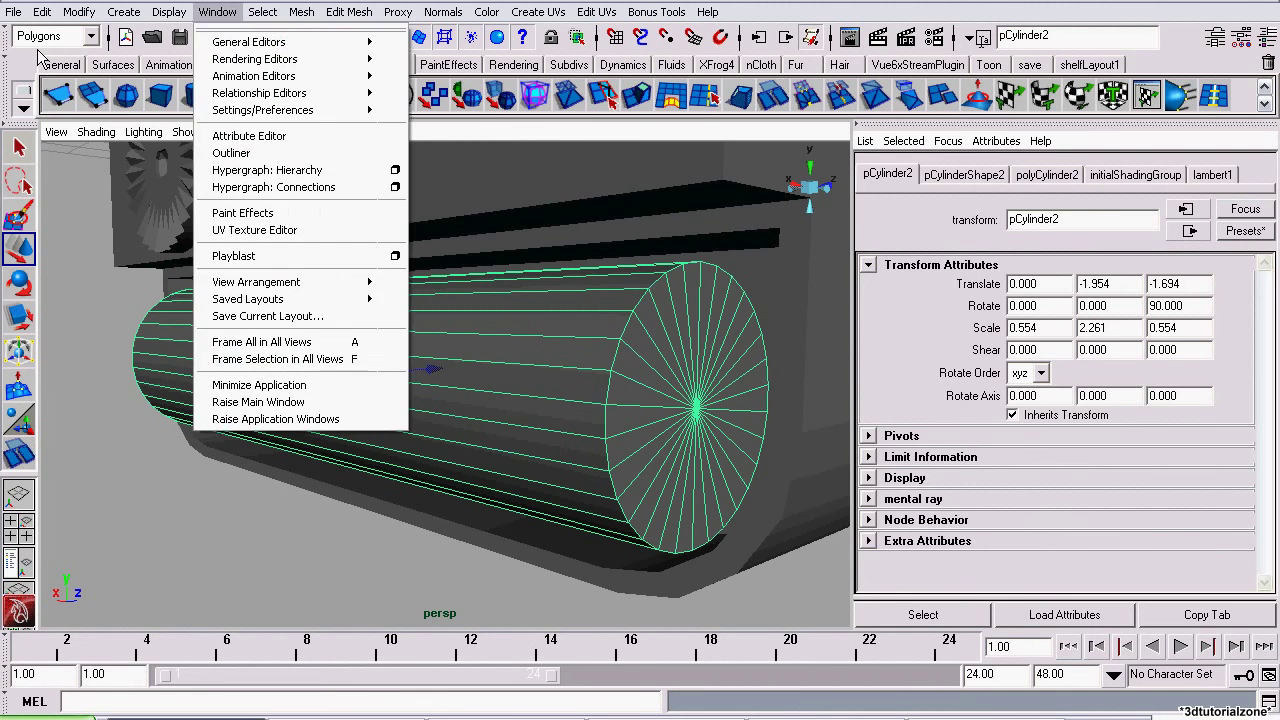
left_click(260, 14)
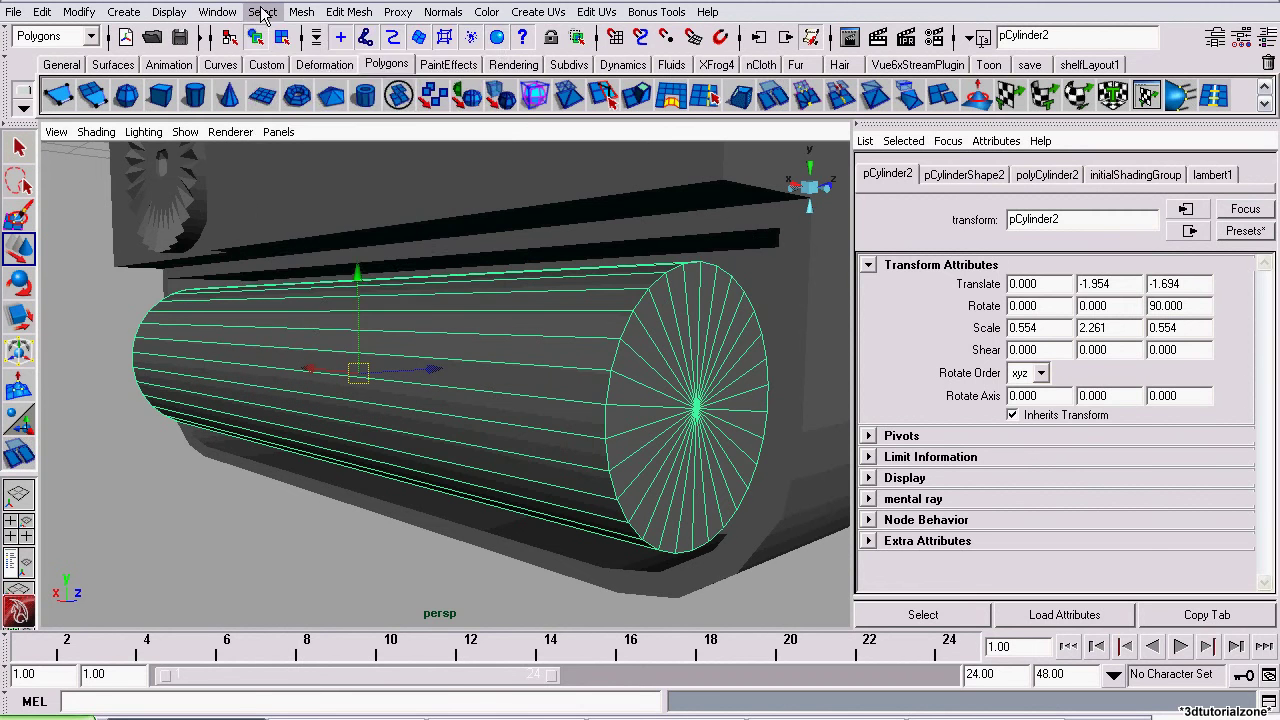
left_click(262, 12)
left_click(344, 157)
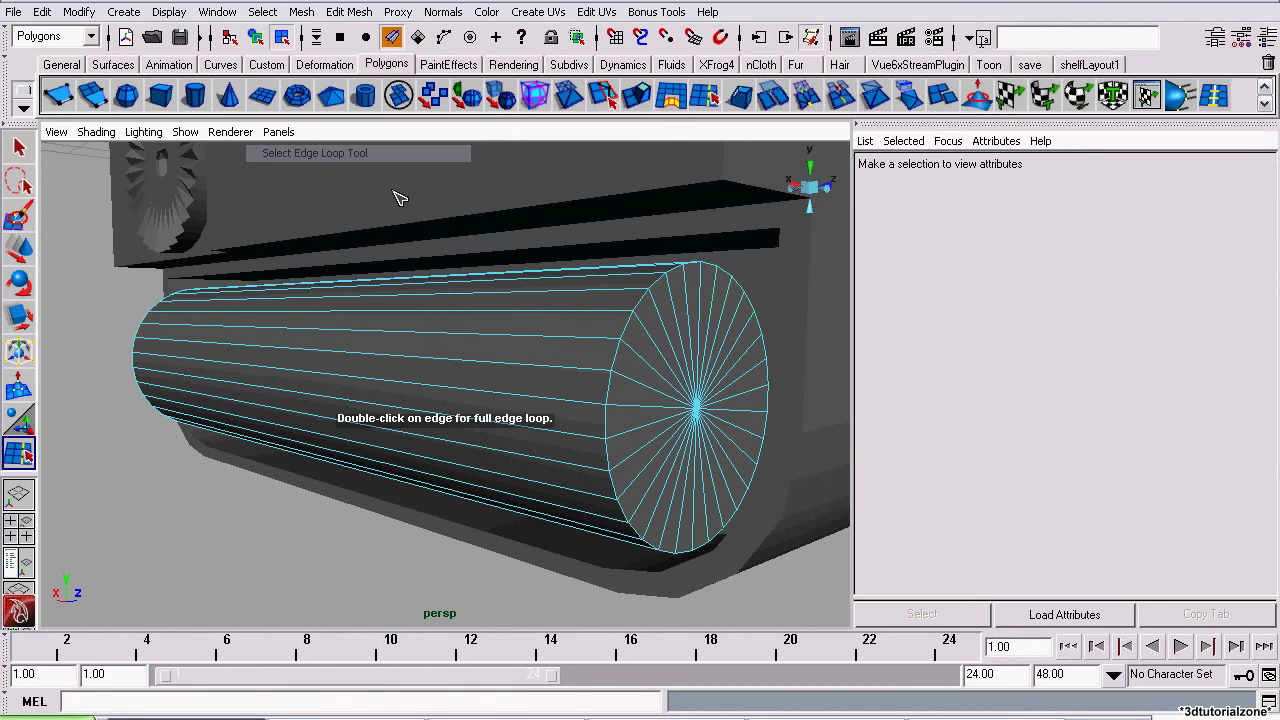
double_click(632, 328)
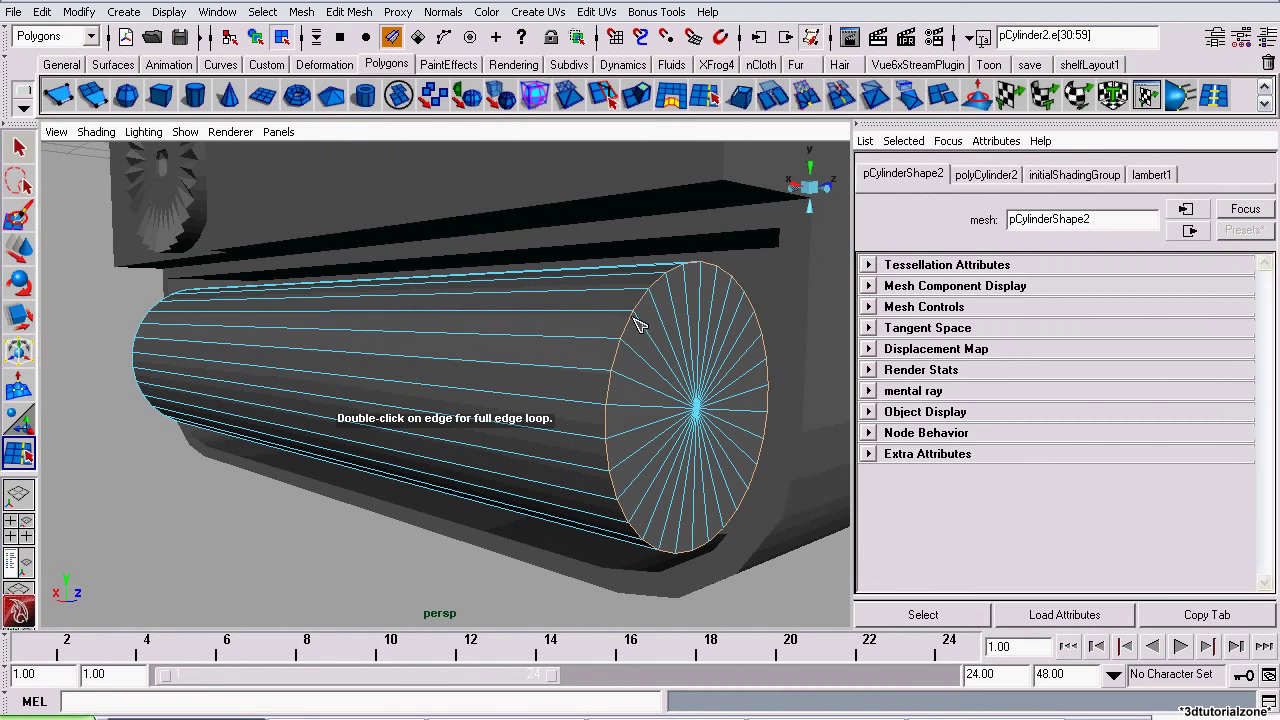
left_click_drag(540, 422, 445, 370, "alt")
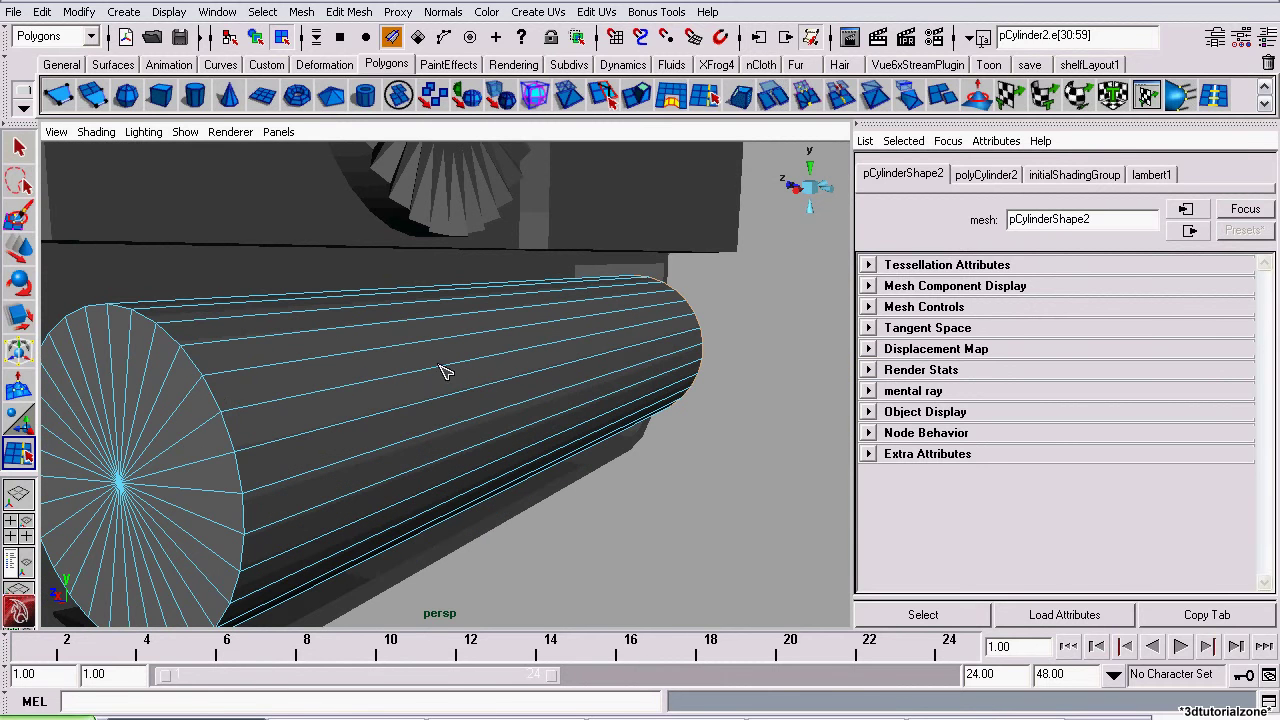
left_click(214, 395, "shift")
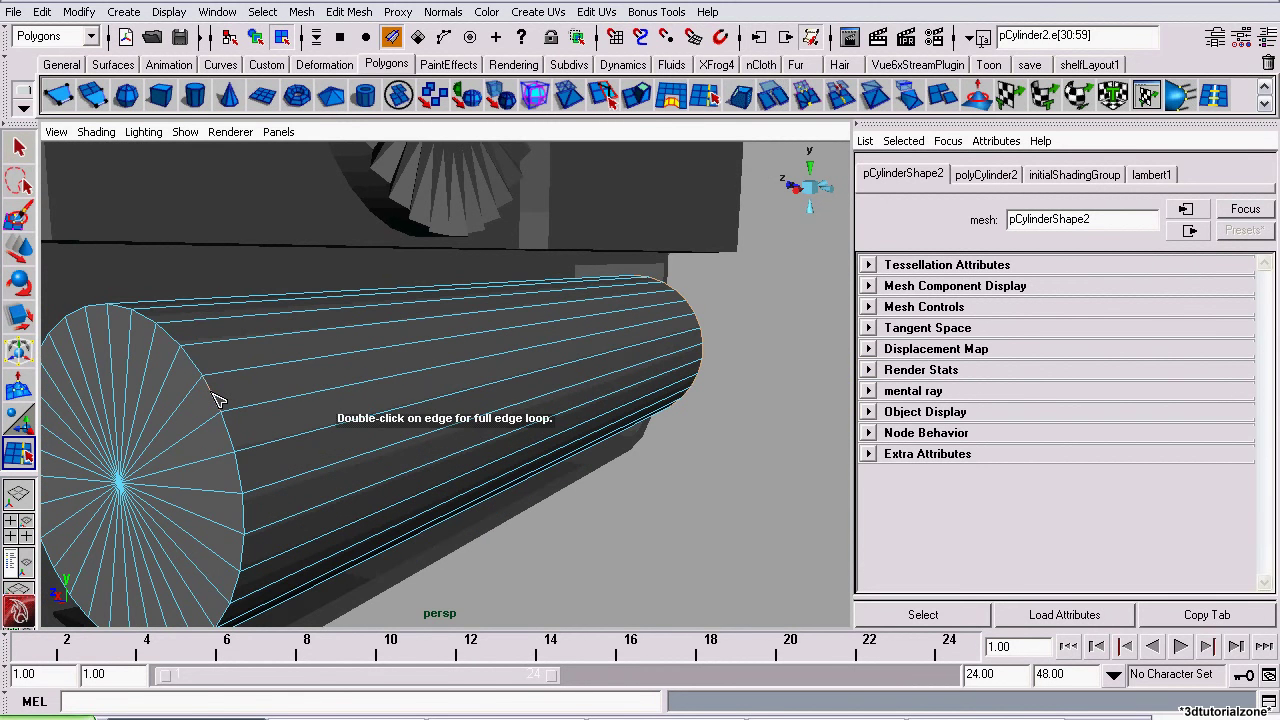
left_click_drag(254, 418, 2, 486, "alt")
left_click_drag(418, 457, 400, 431, "alt")
left_click(18, 147)
left_click_drag(280, 415, 214, 380, "alt")
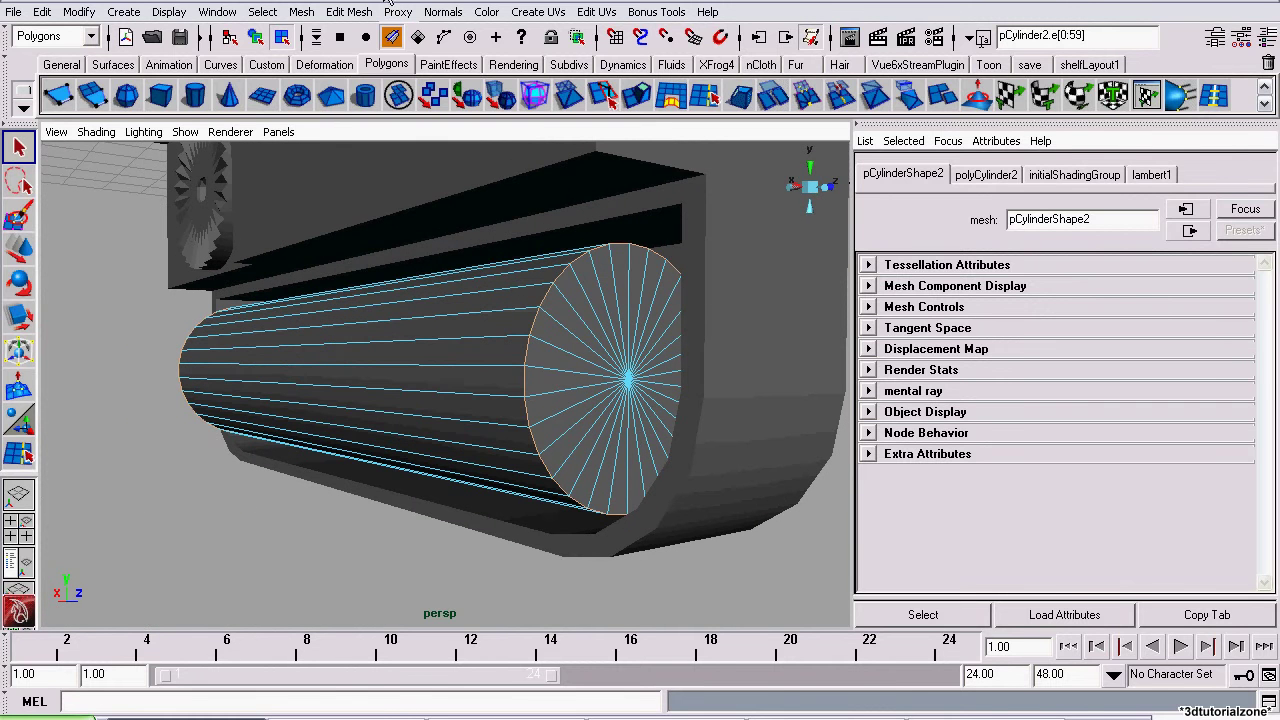
left_click(349, 12)
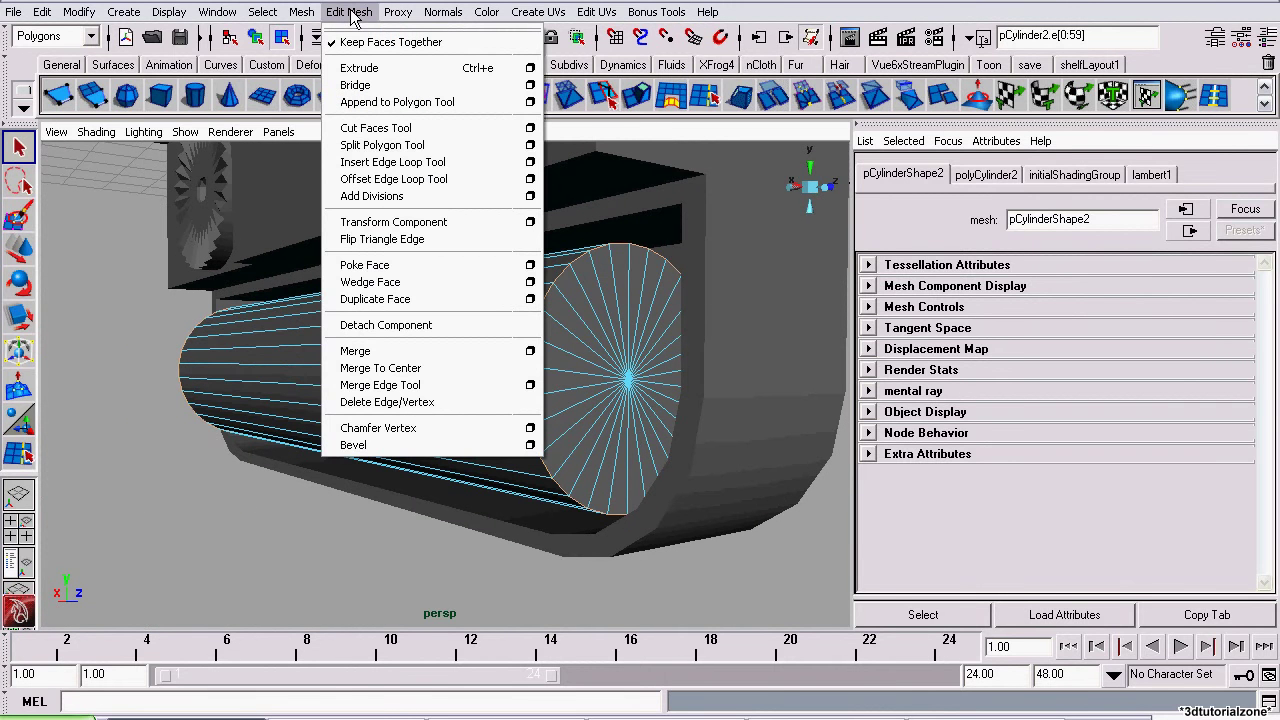
left_click(360, 444)
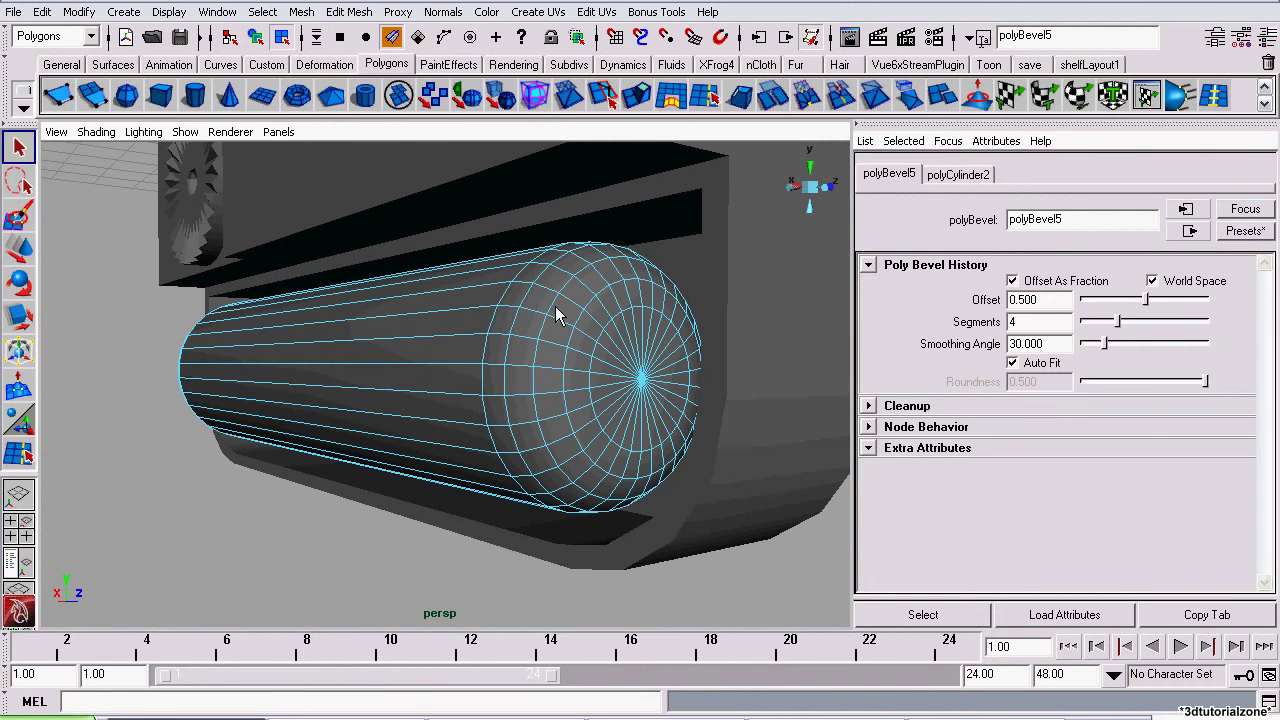
Reduce the offset of the battery's end bevels to 0.058, return to object mode and deselect the battery
left_click_drag(1132, 301, 1093, 306)
left_click_drag(690, 293, 410, 314, "alt")
right_click_drag(410, 314, 464, 277)
left_click_drag(273, 272, 490, 348, "alt")
right_click_drag(631, 349, 237, 343, "alt")
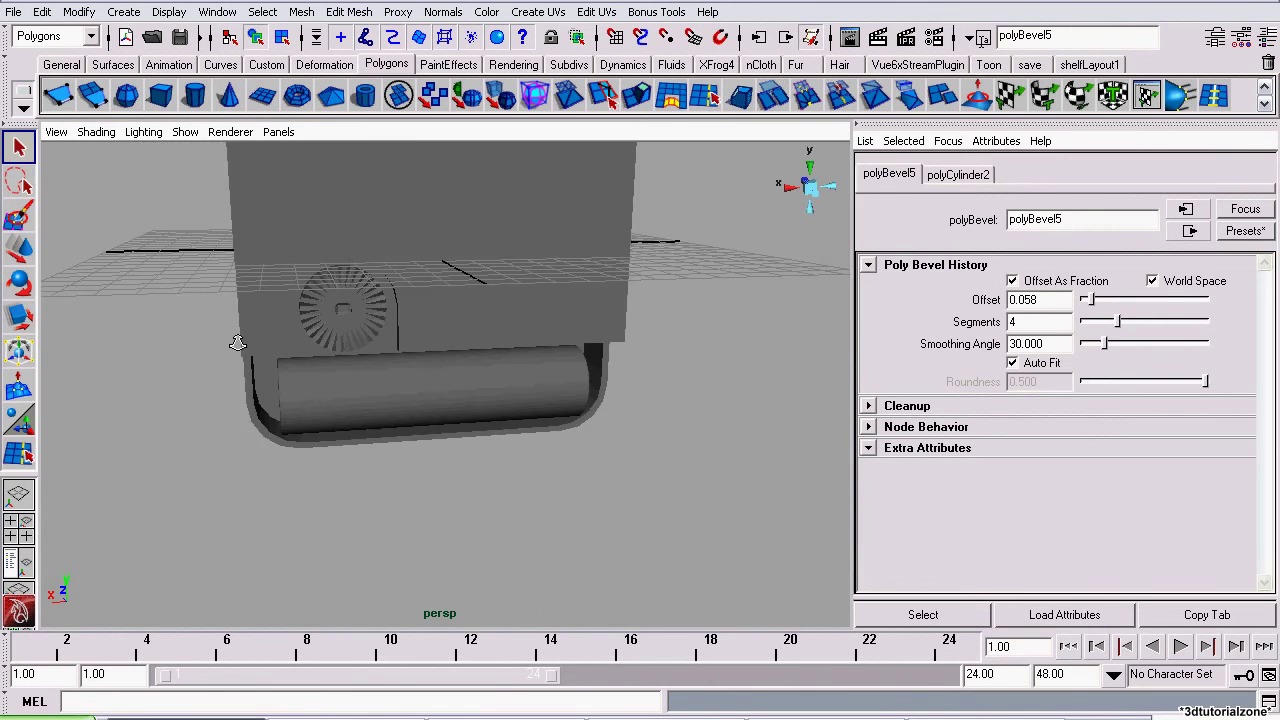
left_click(161, 319)
left_click_drag(796, 369, 665, 366, "alt")
Consult the movement's reference photo, create a polygon cube and move it along X to the battery's -X end in the back view
left_click(664, 717)
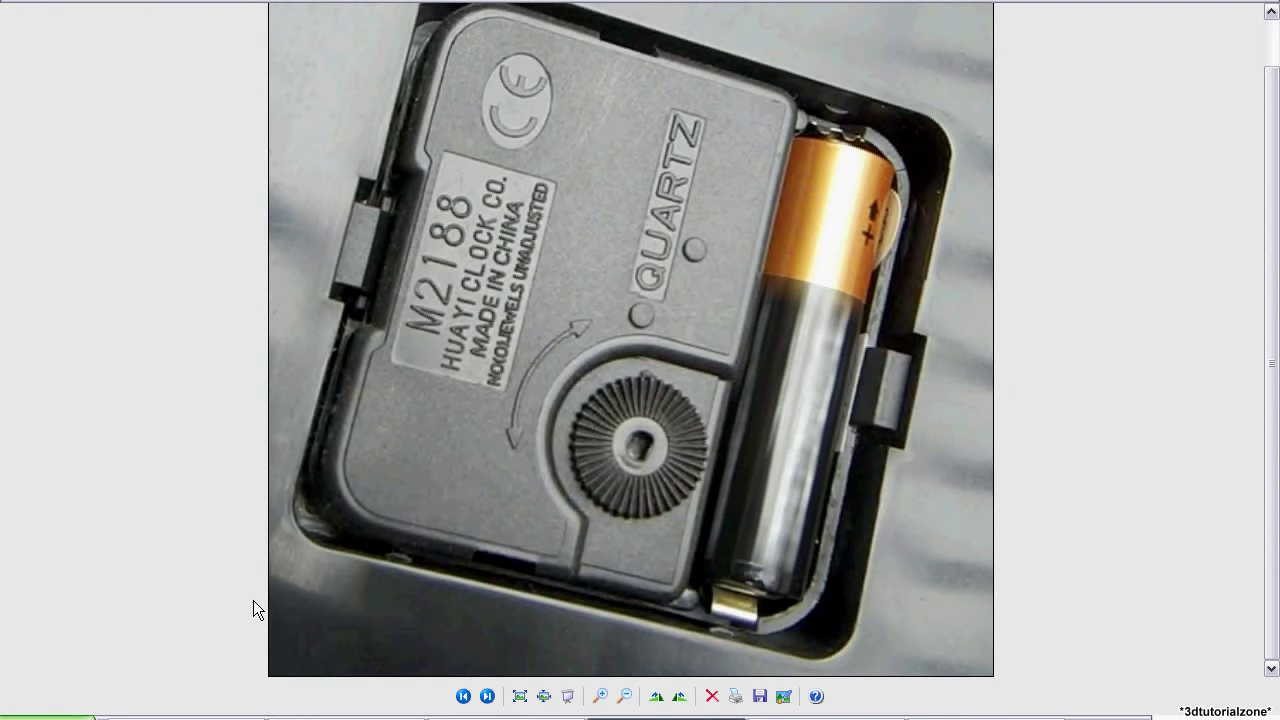
key("alt+Tab")
middle_click_drag(572, 318, 517, 313, "alt")
left_click(374, 272)
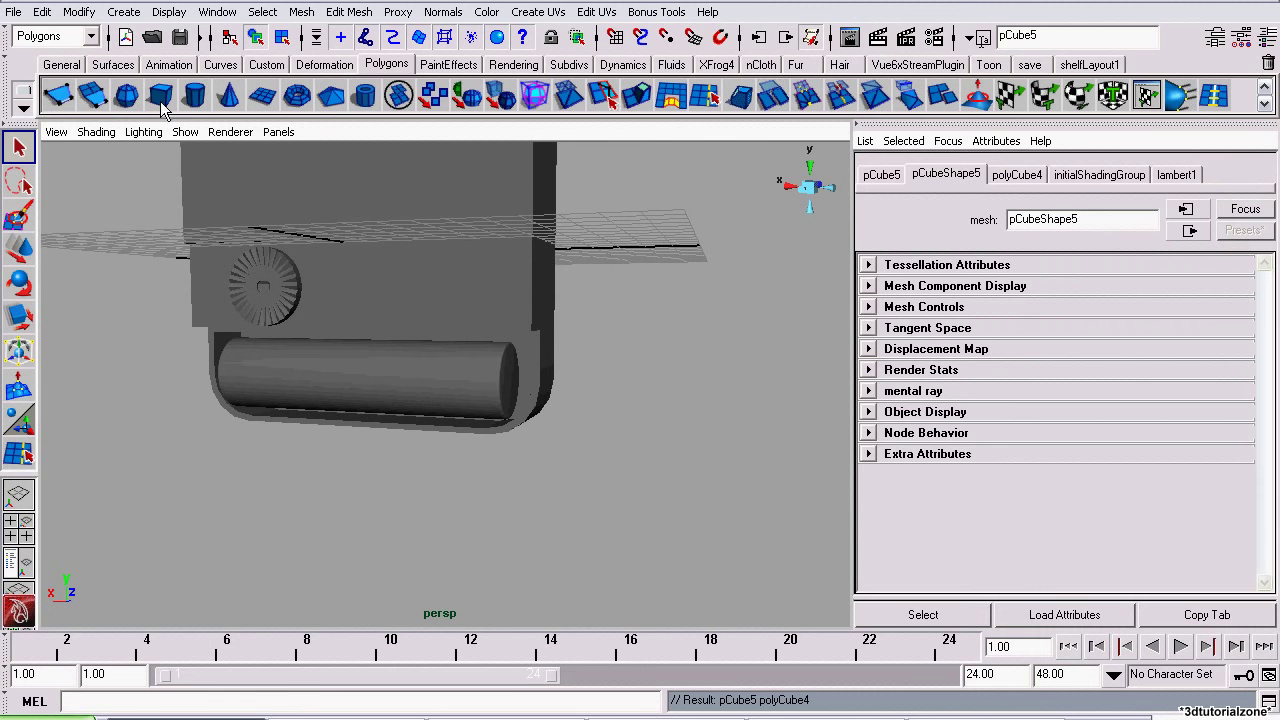
left_click(18, 248)
left_click(826, 187)
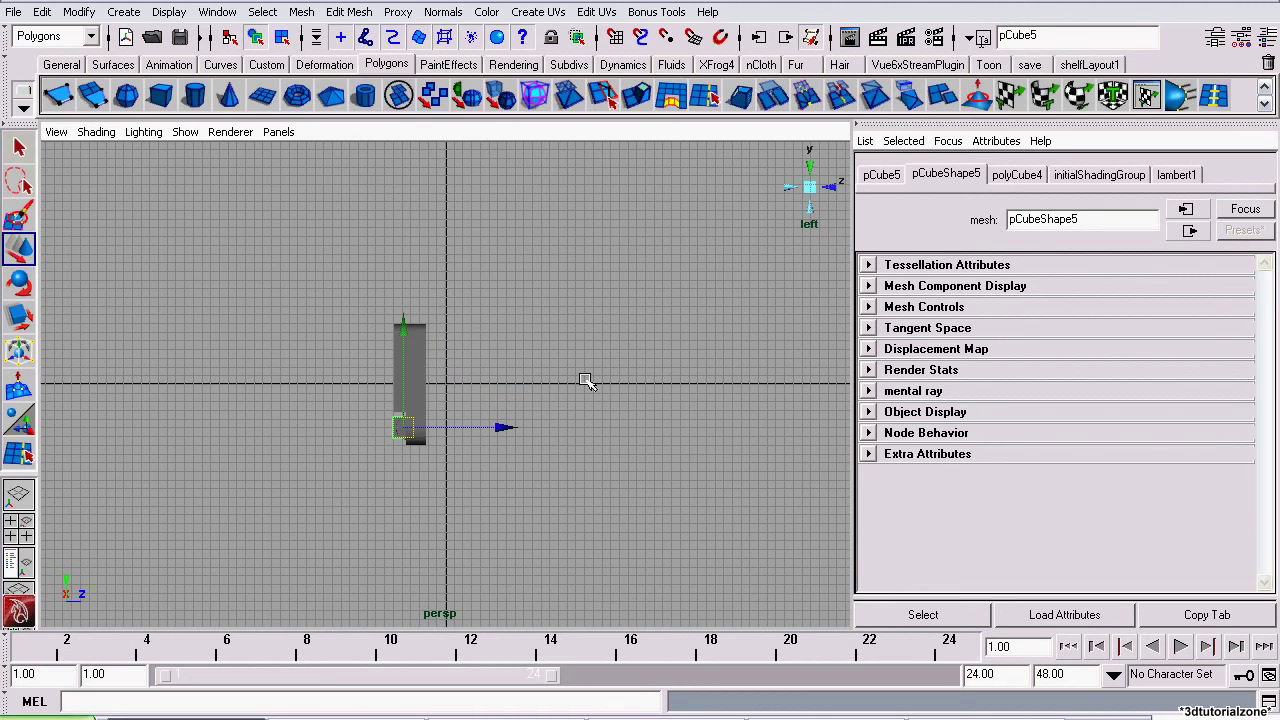
right_click_drag(586, 380, 768, 196, "alt")
left_click(786, 190)
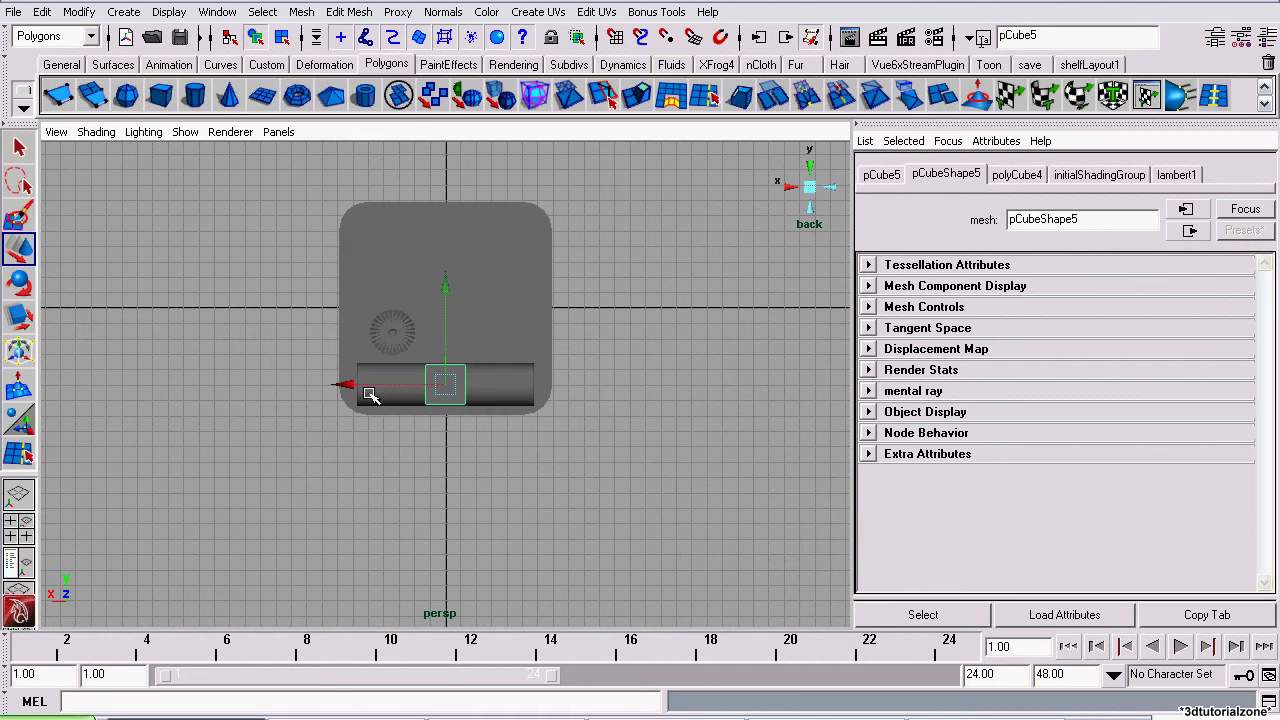
left_click_drag(350, 390, 460, 383)
In wireframe, scale and position the cube into a thin upright plate between the battery's end and the compartment wall
key("f")
left_click(96, 132)
left_click(110, 160)
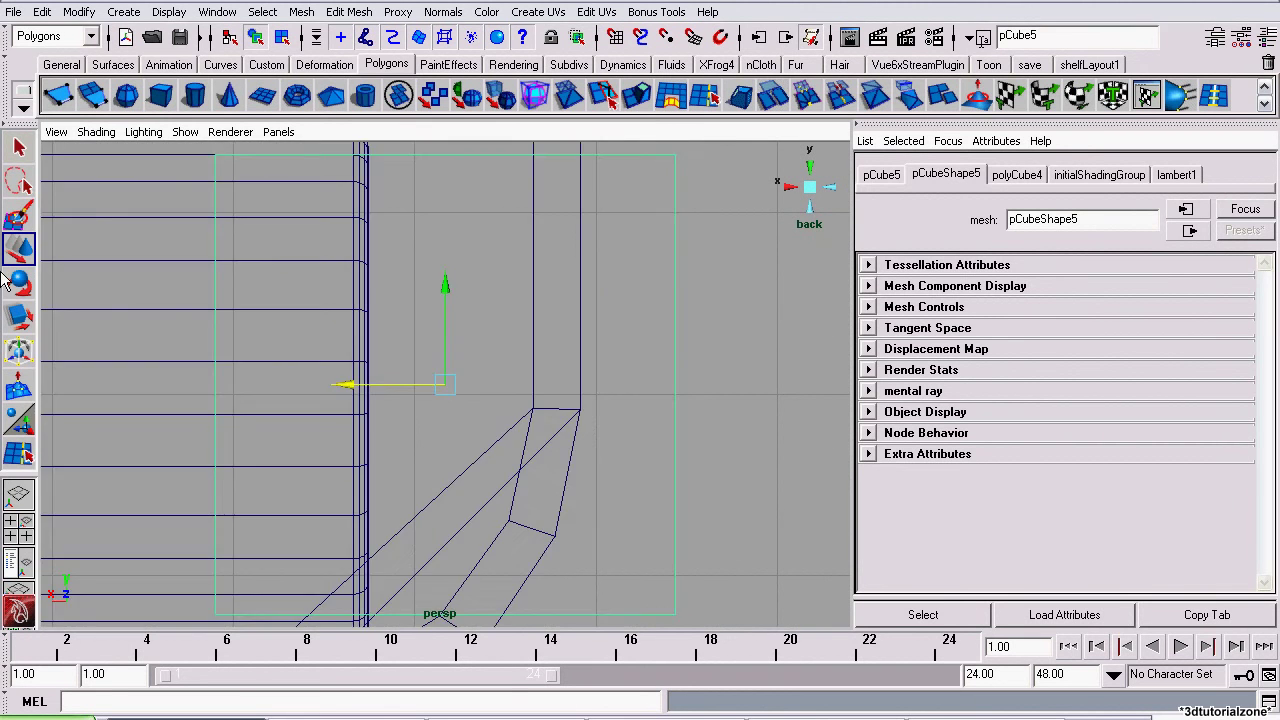
left_click(20, 316)
left_click_drag(310, 386, 428, 383)
left_click_drag(443, 256, 443, 277)
key("w")
left_click_drag(446, 386, 404, 382)
key("r")
left_click_drag(266, 384, 300, 381)
In the left view, shift the plate along Z into the compartment and move its outer vertices inward to shorten its depth
left_click(10, 250)
left_click(826, 188)
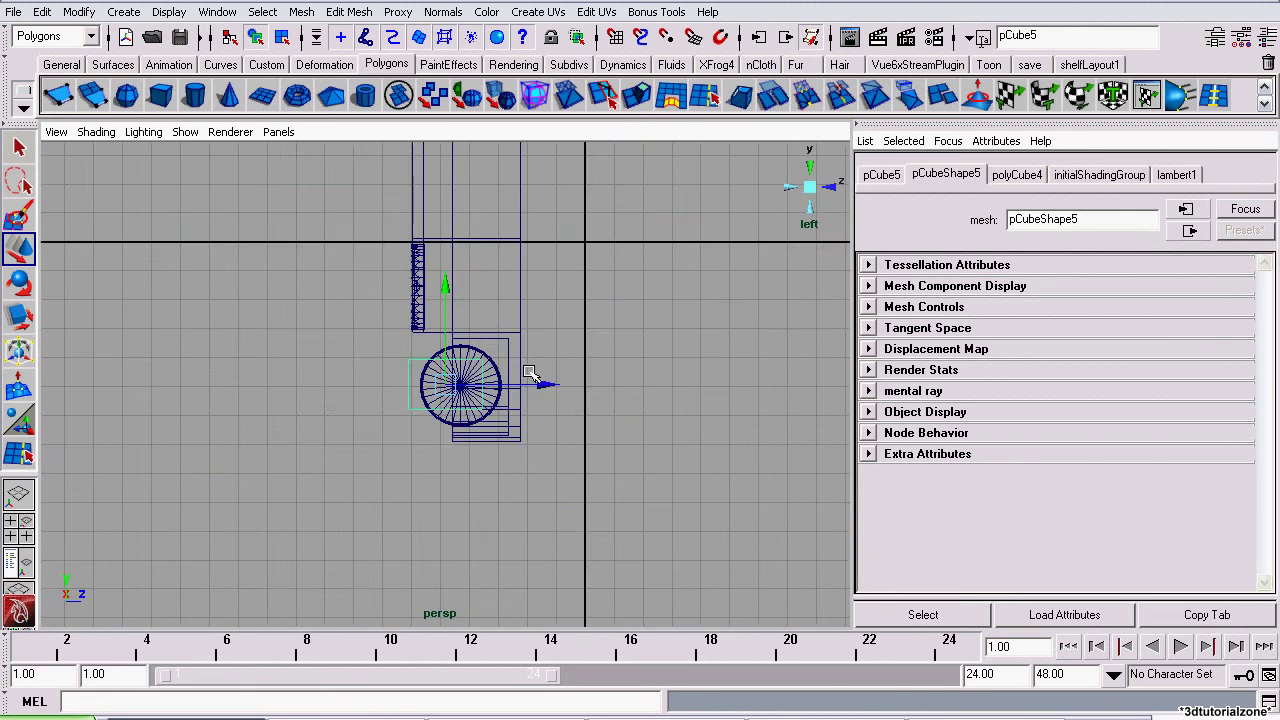
left_click_drag(546, 381, 621, 385)
right_click_drag(588, 313, 530, 314)
left_click_drag(386, 277, 472, 524)
left_click_drag(519, 384, 575, 385)
left_click(811, 184)
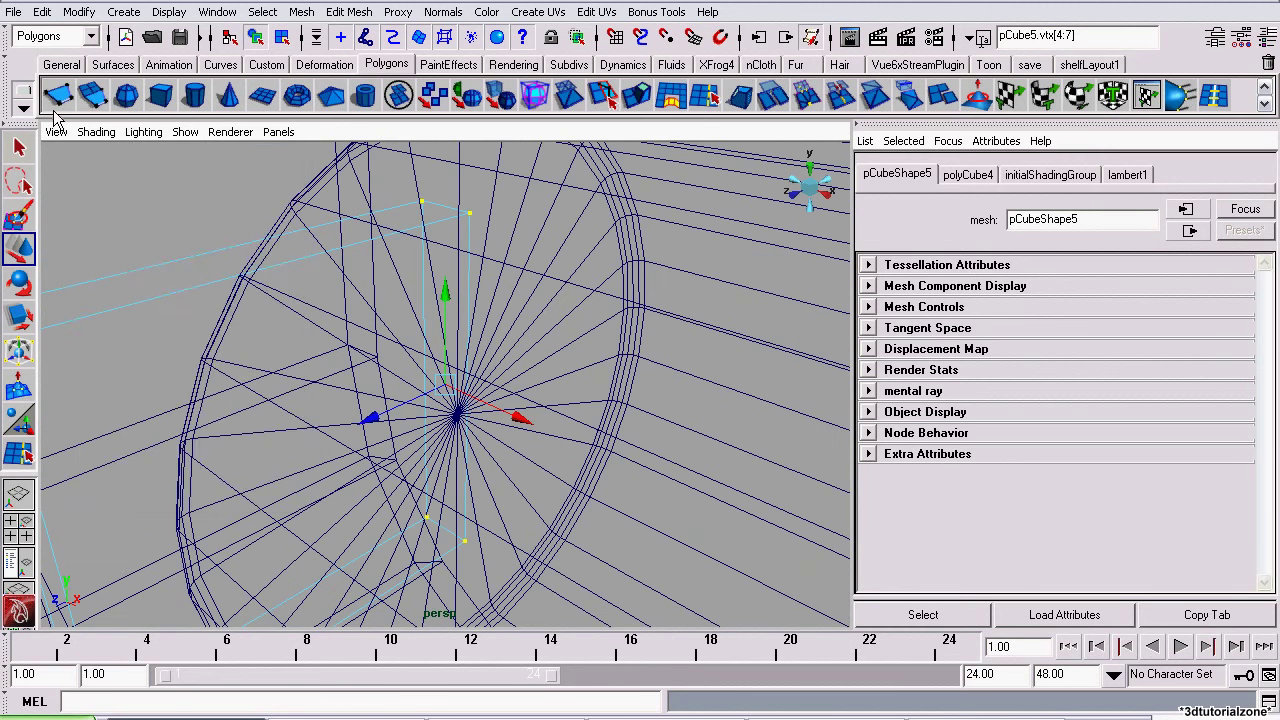
Shade the view and return to object mode beside the contact plate at the battery's end
left_click(96, 131)
left_click(130, 183)
mouse_move(103, 391)
left_mouse_down("alt")
mouse_move(431, 317)
mouse_move(520, 360)
mouse_move(291, 317)
mouse_move(462, 290)
left_mouse_up("alt")
right_click_drag(465, 290, 471, 337)
left_click(686, 363)
left_click_drag(468, 352, 510, 396, "alt")
left_click(445, 389)
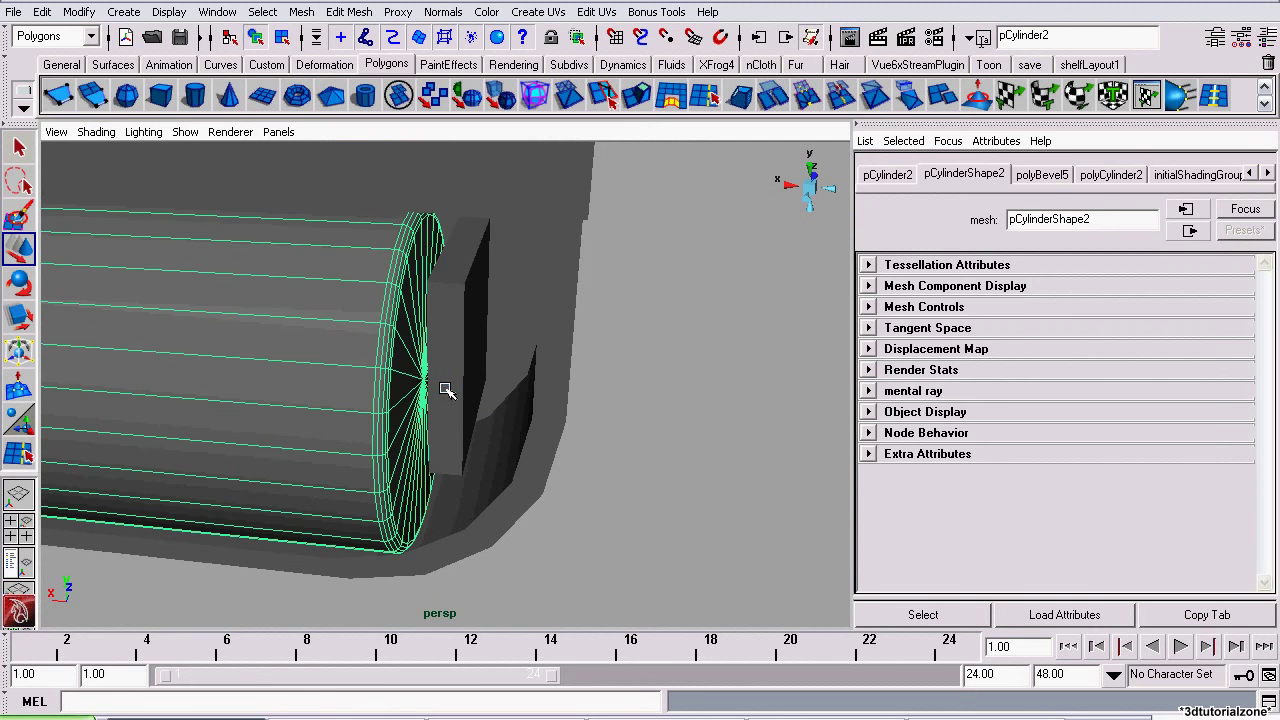
Extrude the contact plate's narrow outward-facing face with a local translate of 0.029, 0, 0.228, and return to object mode
left_click(458, 340)
right_click_drag(463, 351, 450, 383)
left_click(449, 385)
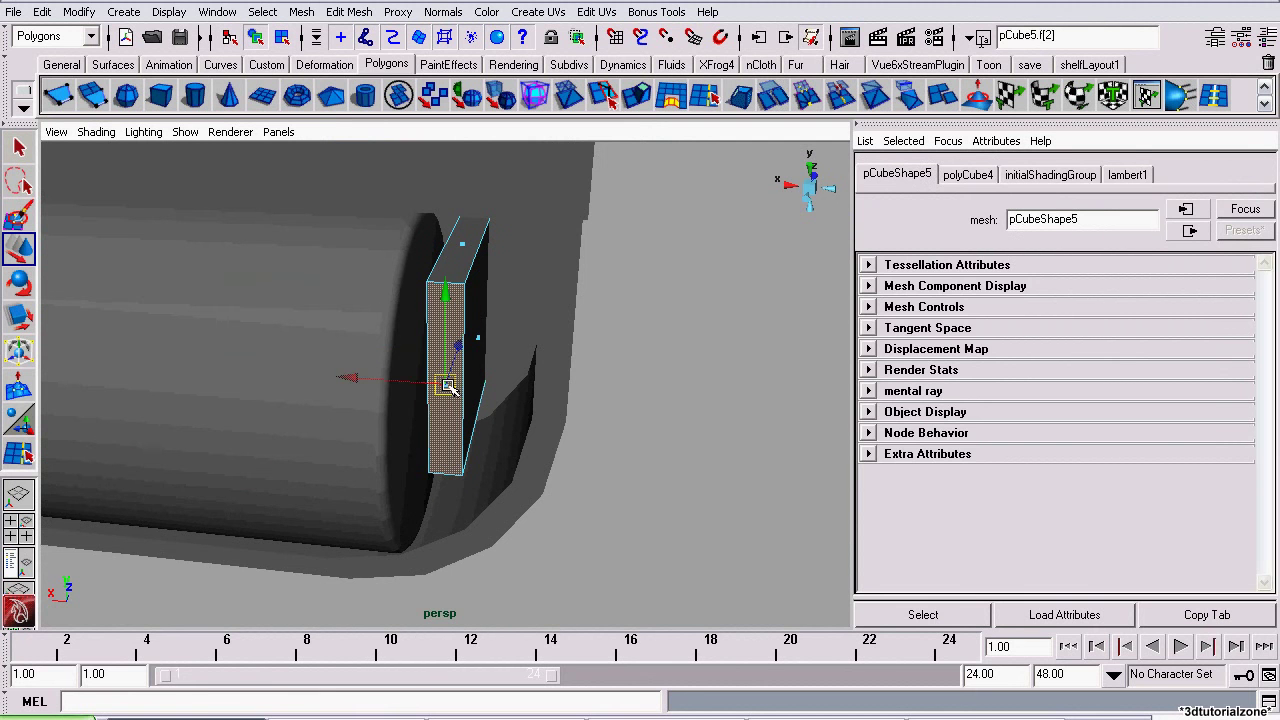
left_click_drag(668, 322, 550, 294, "alt")
left_click(349, 11)
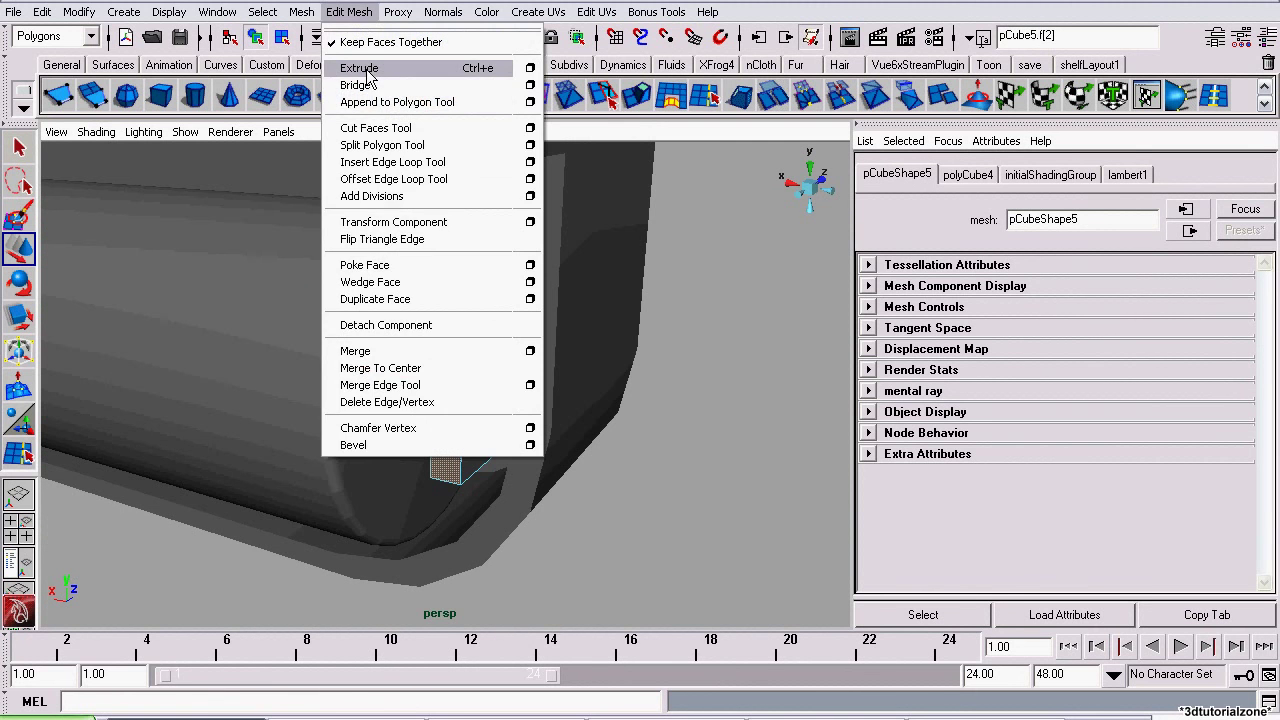
left_click(365, 63)
left_click_drag(395, 411, 328, 394)
right_click_drag(456, 312, 530, 278)
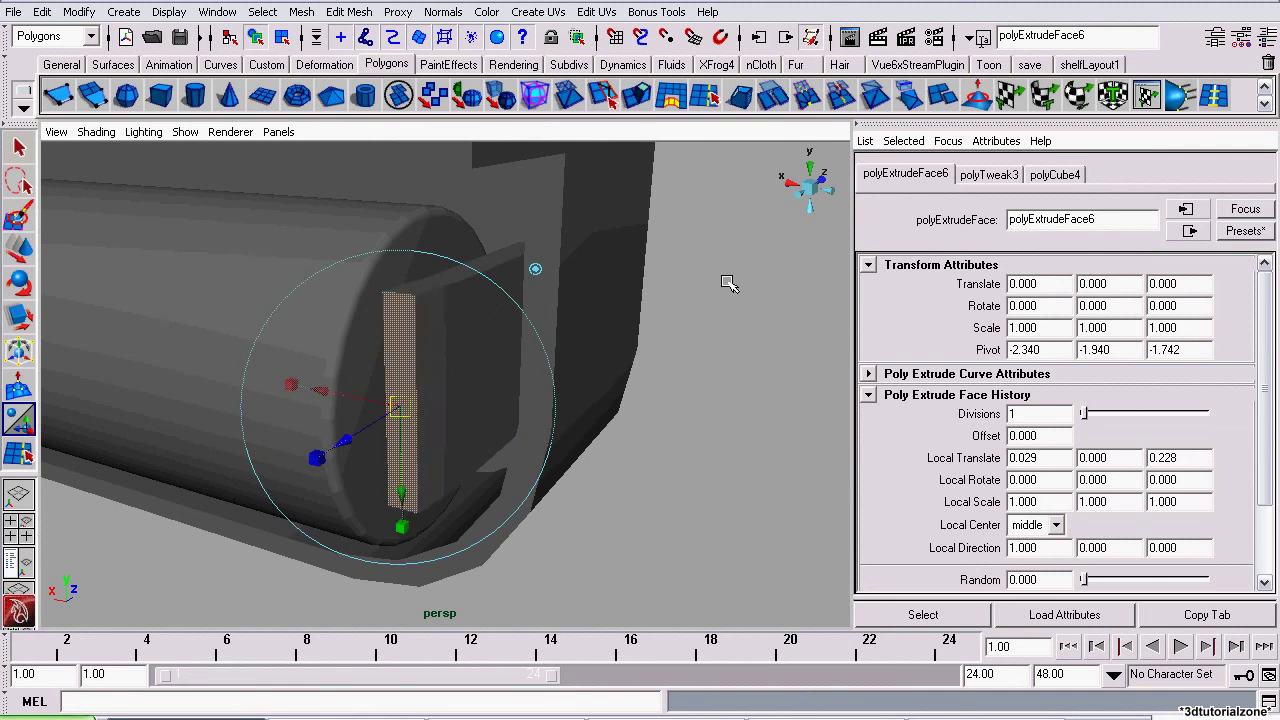
left_click(725, 280)
Mirror the contact plate's geometry in the -X direction without merging it with the original
left_click_drag(538, 386, 726, 392, "alt")
left_click_drag(622, 392, 482, 296, "alt")
right_click_drag(614, 354, 272, 338, "alt")
middle_click_drag(534, 385, 705, 408, "alt")
left_click_drag(823, 417, 566, 398, "alt")
left_click(28, 150)
left_click_drag(463, 389, 737, 441, "alt")
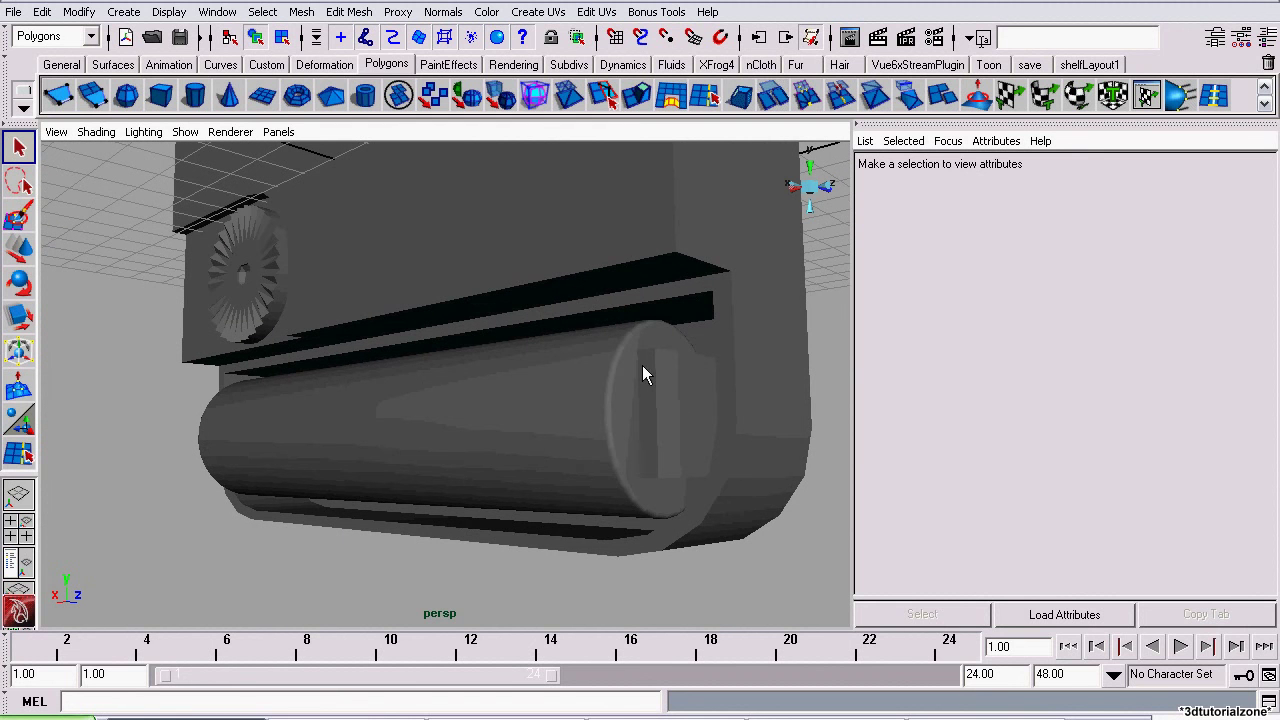
left_click(695, 423)
left_click(301, 12)
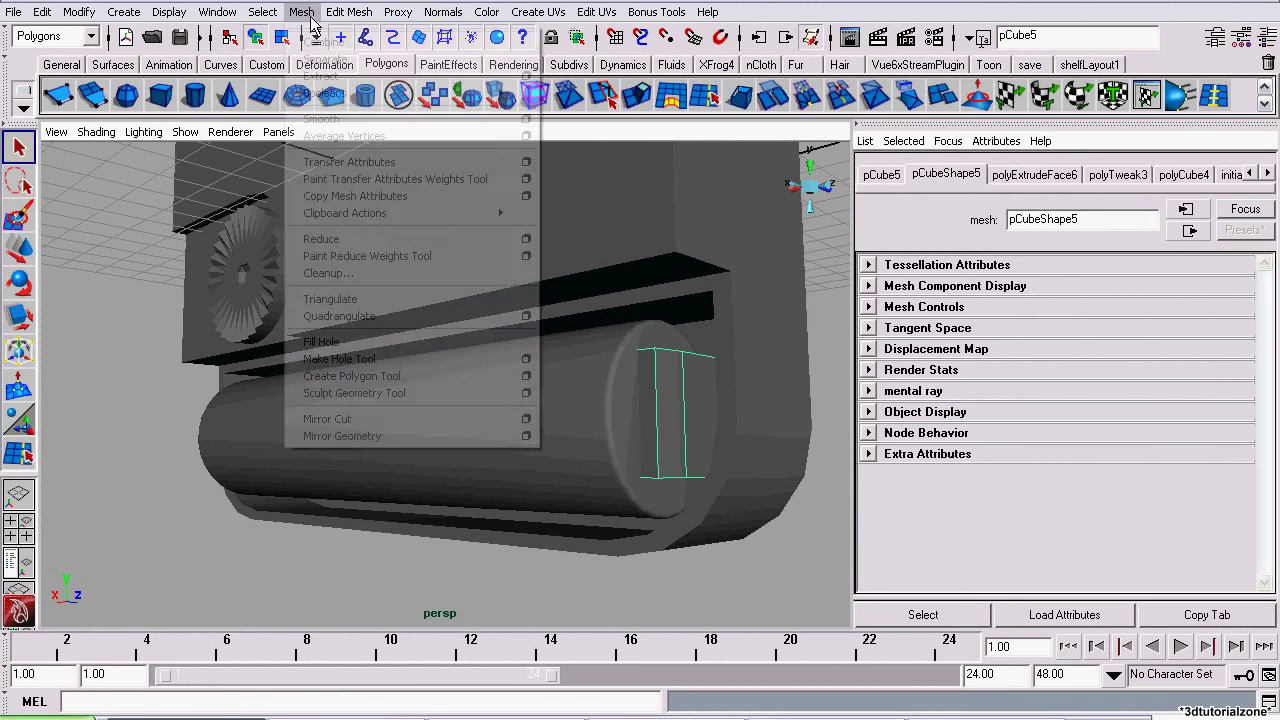
left_click(523, 431)
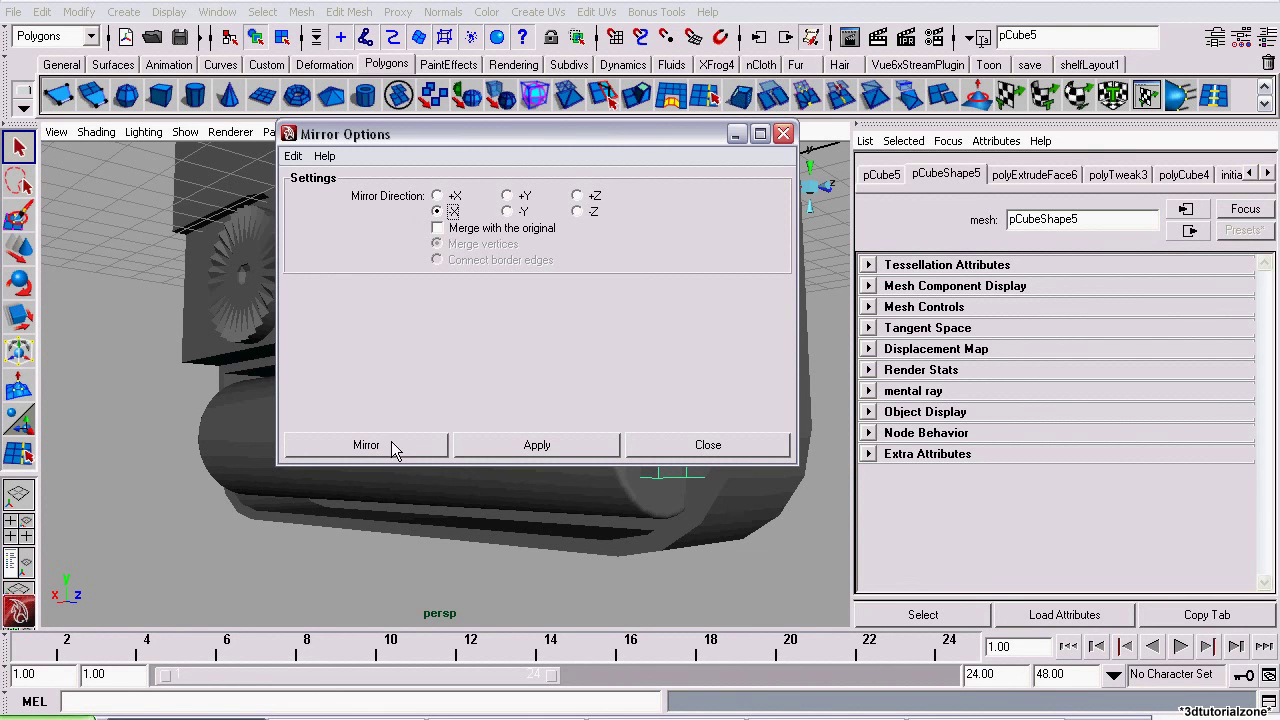
left_click(366, 445)
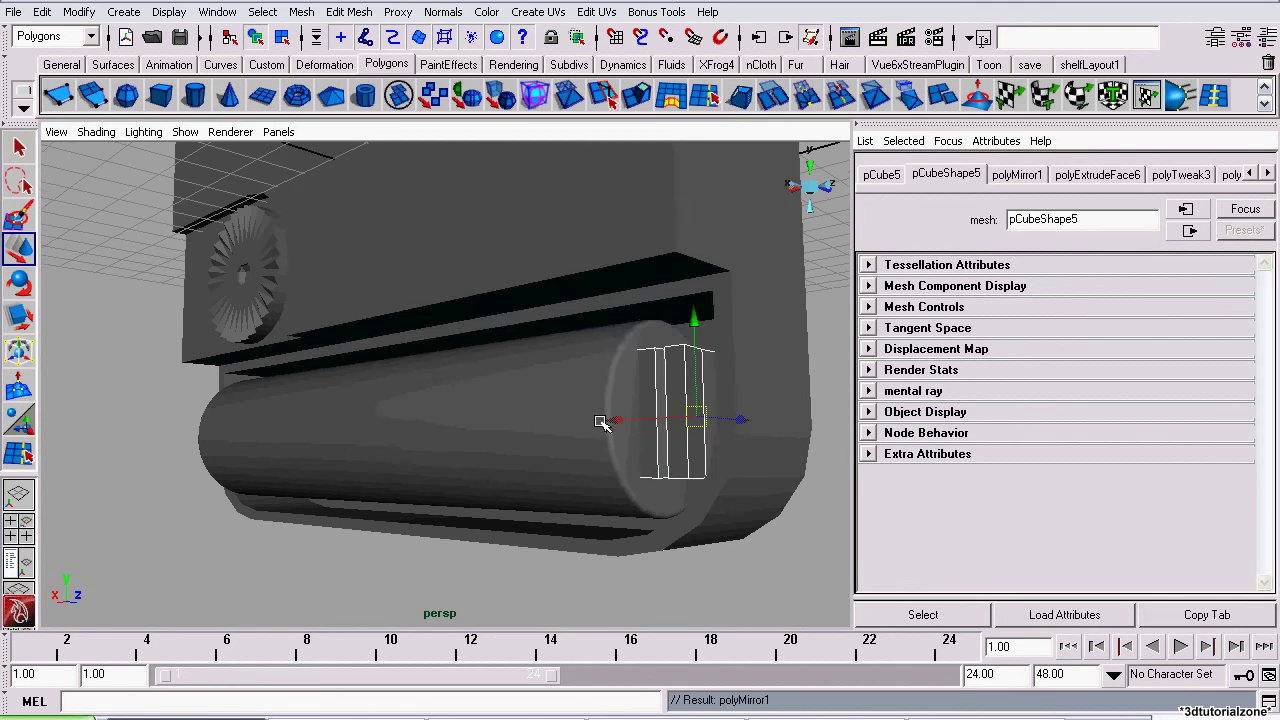
Examine where the mirrored contact sits relative to the original beside the battery's end
right_click_drag(604, 424, 706, 448, "alt")
left_click_drag(450, 408, 349, 403, "alt")
right_click_drag(349, 403, 571, 400, "alt")
left_click_drag(571, 400, 663, 394, "alt")
right_click_drag(663, 394, 271, 302, "alt")
middle_click_drag(271, 302, 118, 265, "alt")
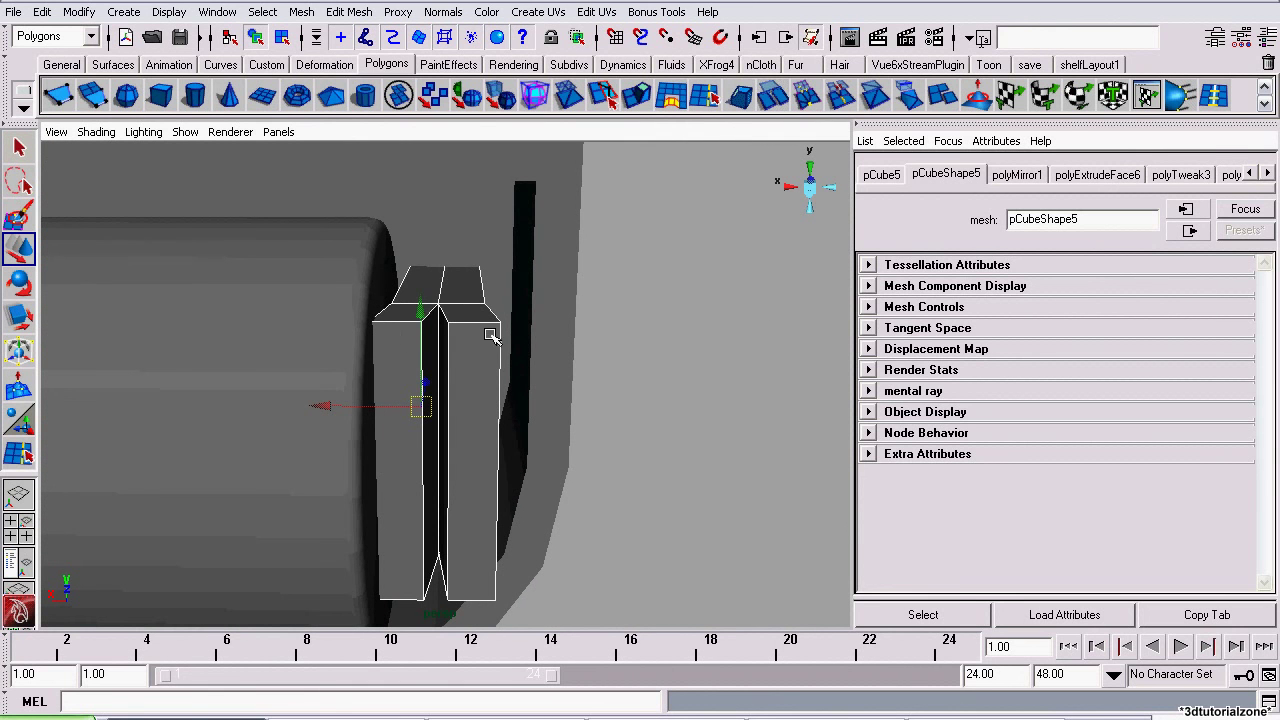
left_click_drag(444, 366, 436, 402, "alt")
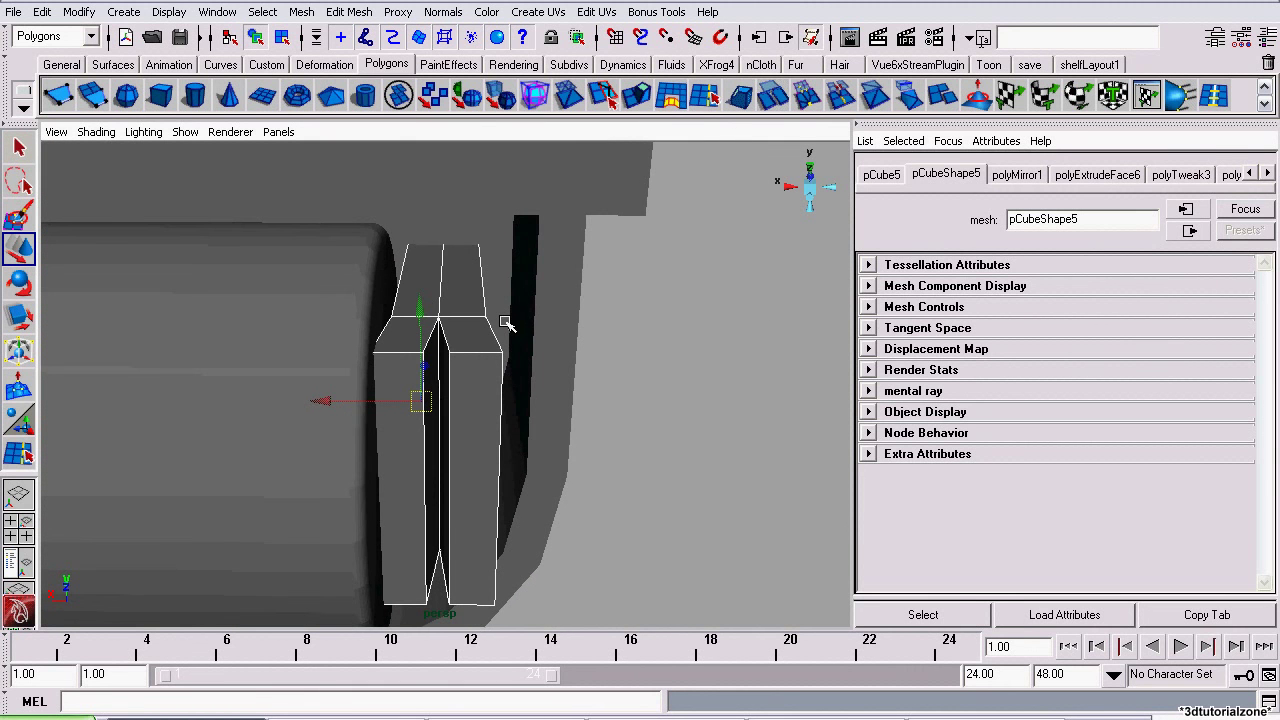
Set the mirror pivot to 0, 0, 0 so the copied contact lands at the battery's other end, and deselect it
left_click(1017, 175)
left_click_drag(1047, 287, 980, 290)
type("0")
key("Return")
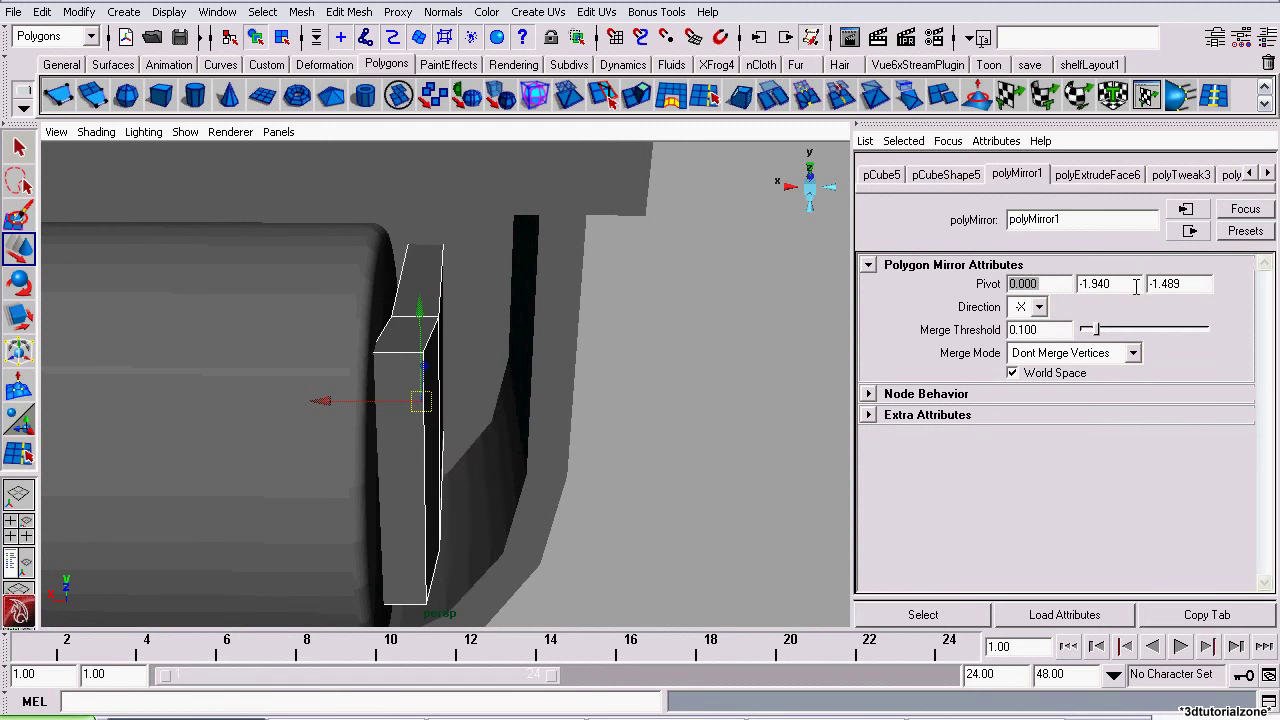
left_click_drag(1138, 287, 996, 288)
type("0")
key("Return")
left_click_drag(1196, 284, 989, 290)
type("0")
key("Return")
right_click_drag(828, 346, 403, 320, "alt")
middle_click_drag(532, 338, 592, 343, "alt")
left_click_drag(592, 343, 472, 406, "alt")
left_click(648, 430)
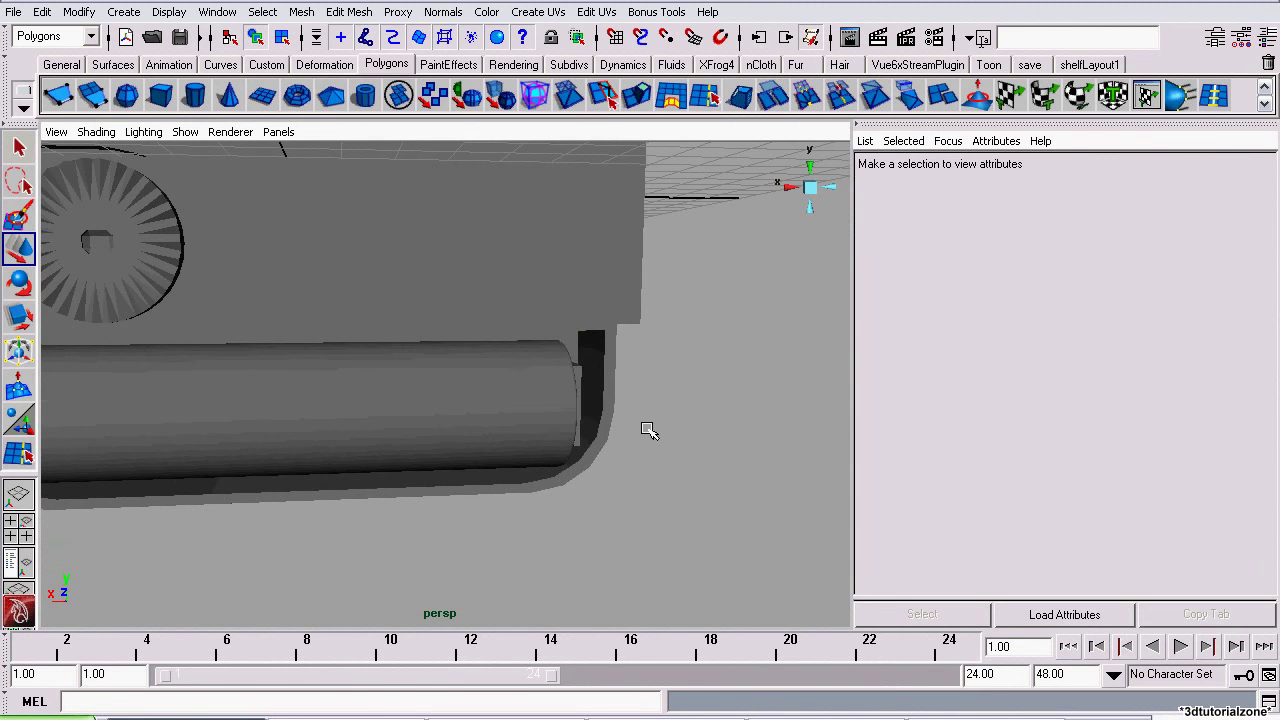
Open the layer list and show the body layer around the movement
scroll(648, 430, "down", 5)
left_click(1266, 36)
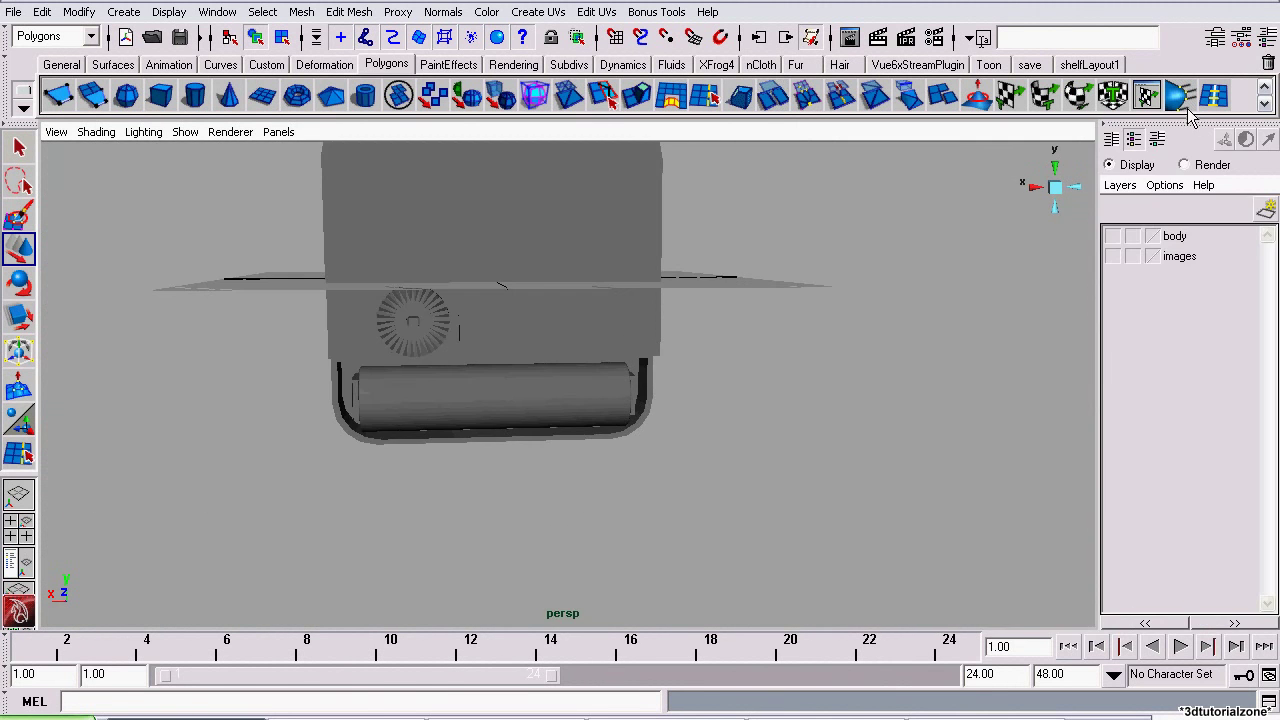
left_click(1112, 236)
left_click_drag(929, 251, 357, 420, "alt")
Select the movement housing, dial, battery and contacts together and shift them slightly along Z in the clock's recess
left_click(500, 427)
left_click(18, 148)
left_click(474, 442)
left_click(632, 553)
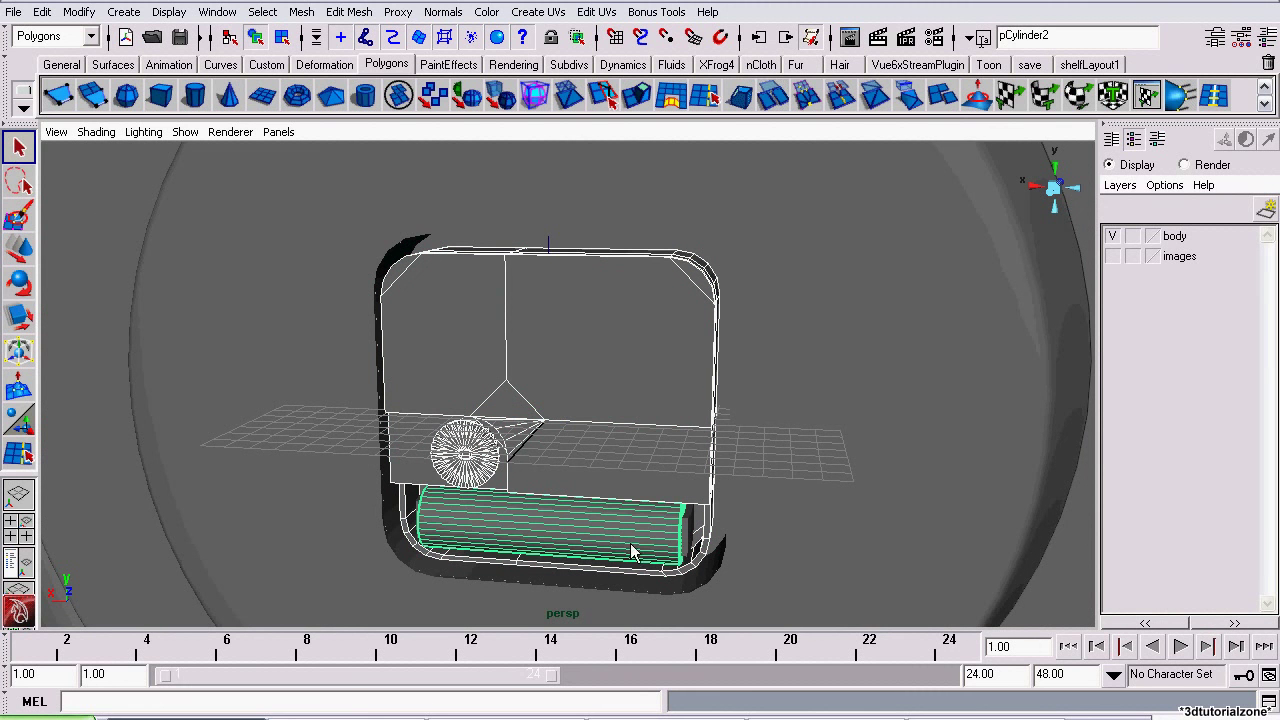
left_click(693, 535)
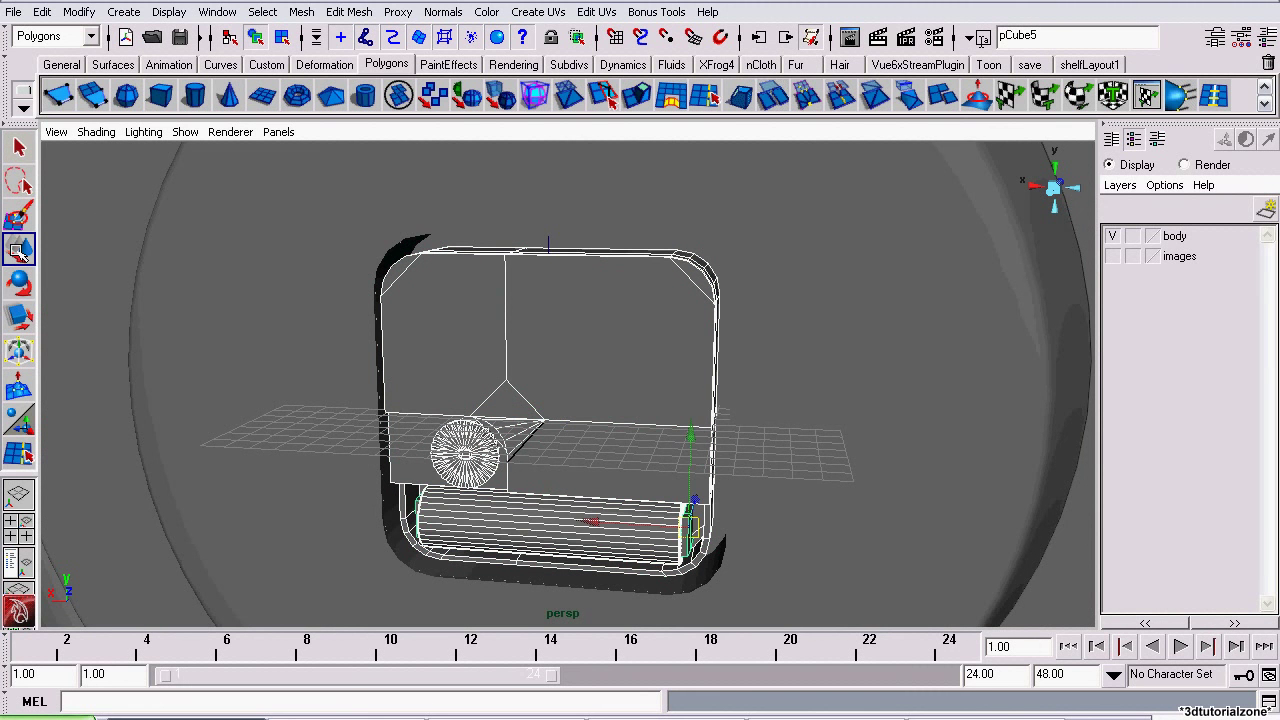
left_click_drag(278, 388, 757, 406, "alt")
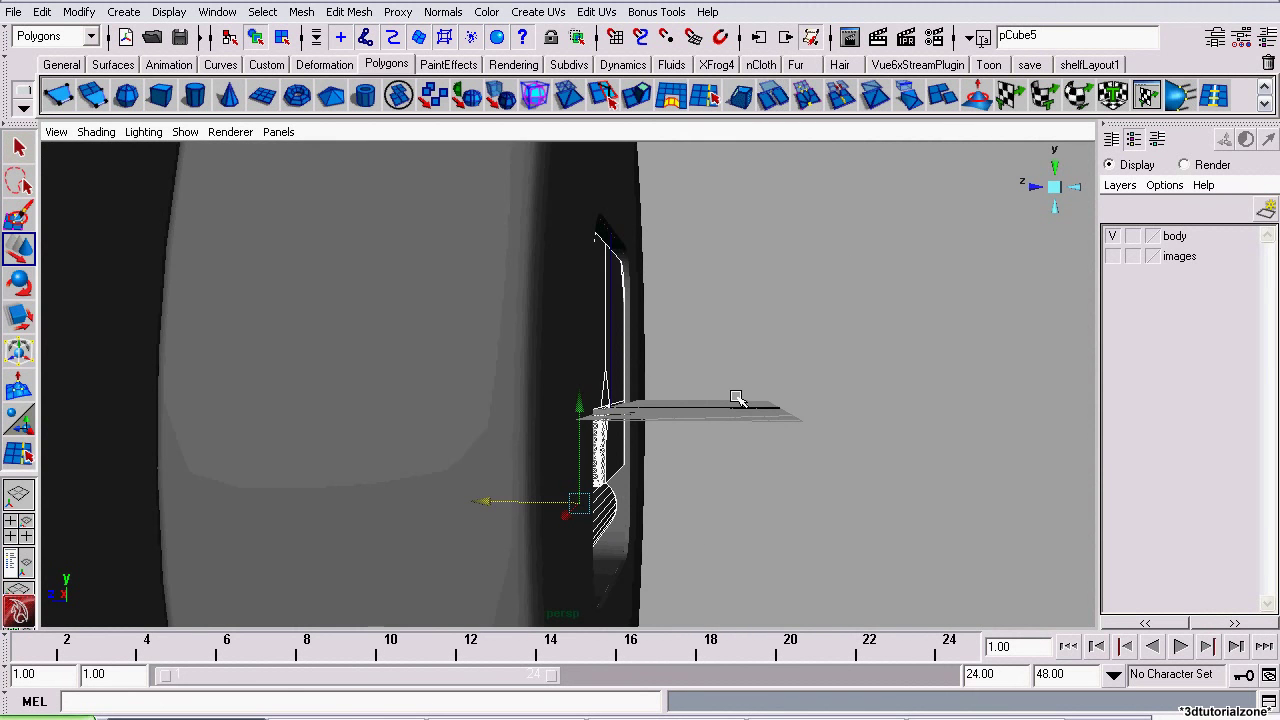
middle_click_drag(736, 397, 742, 397)
left_click_drag(712, 382, 820, 391, "alt")
left_click_drag(740, 390, 962, 428, "alt")
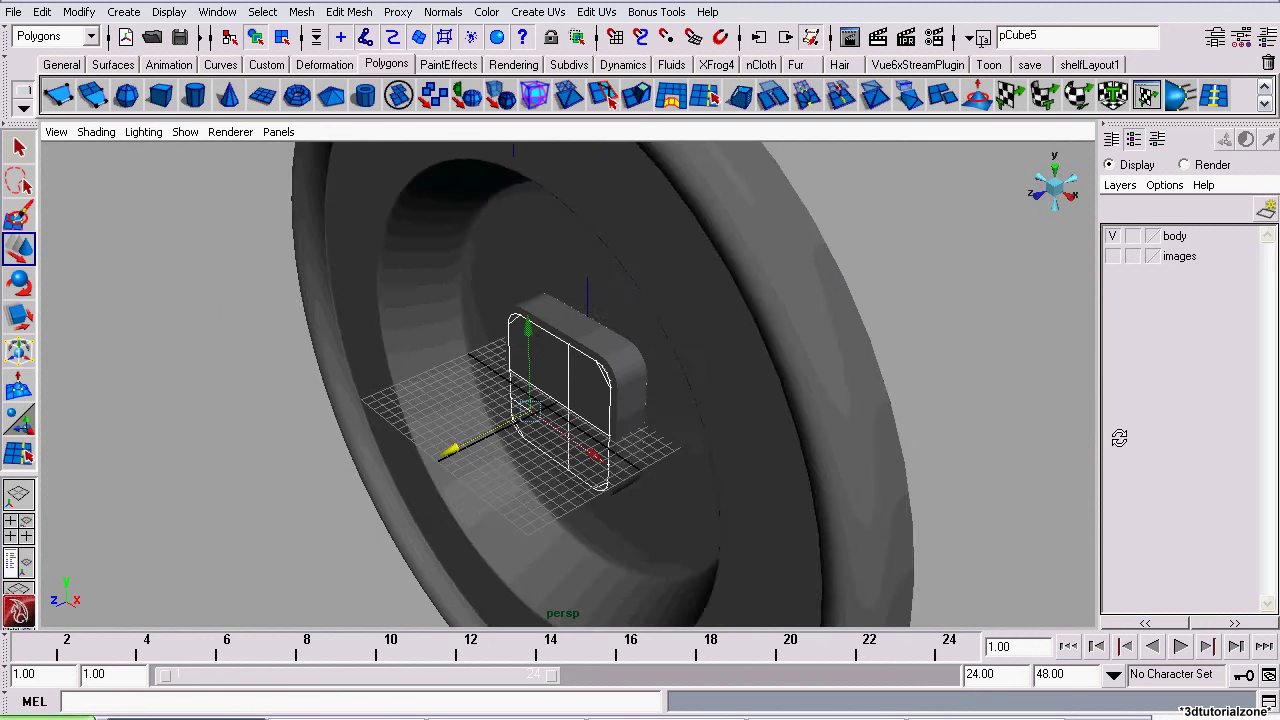
Select the vertices of the rounded recess box's inner face in the wireframe right view and move them slightly along Z to deepen it
left_click_drag(760, 400, 666, 271, "alt")
left_click(581, 313)
scroll(581, 313, "up", 3)
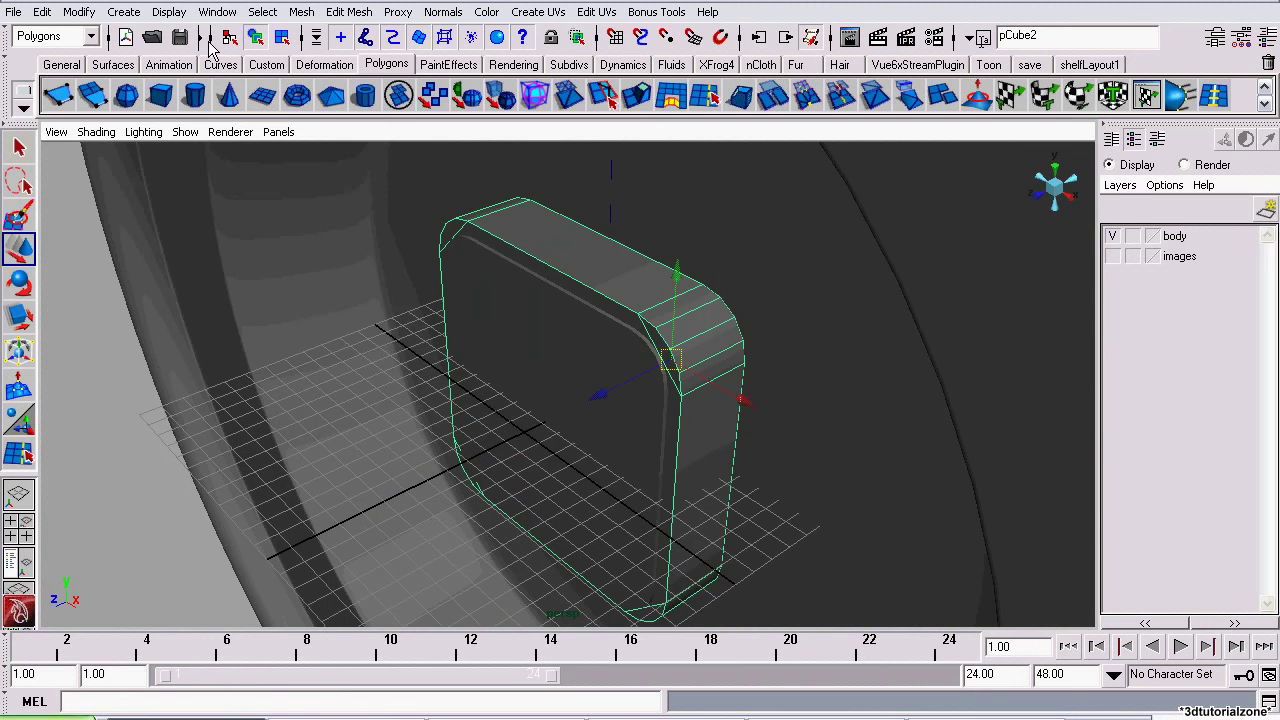
left_click(281, 40)
left_click_drag(425, 310, 821, 488, "alt")
left_click_drag(573, 413, 490, 272, "alt")
right_click_drag(485, 269, 438, 266)
left_click(1069, 189)
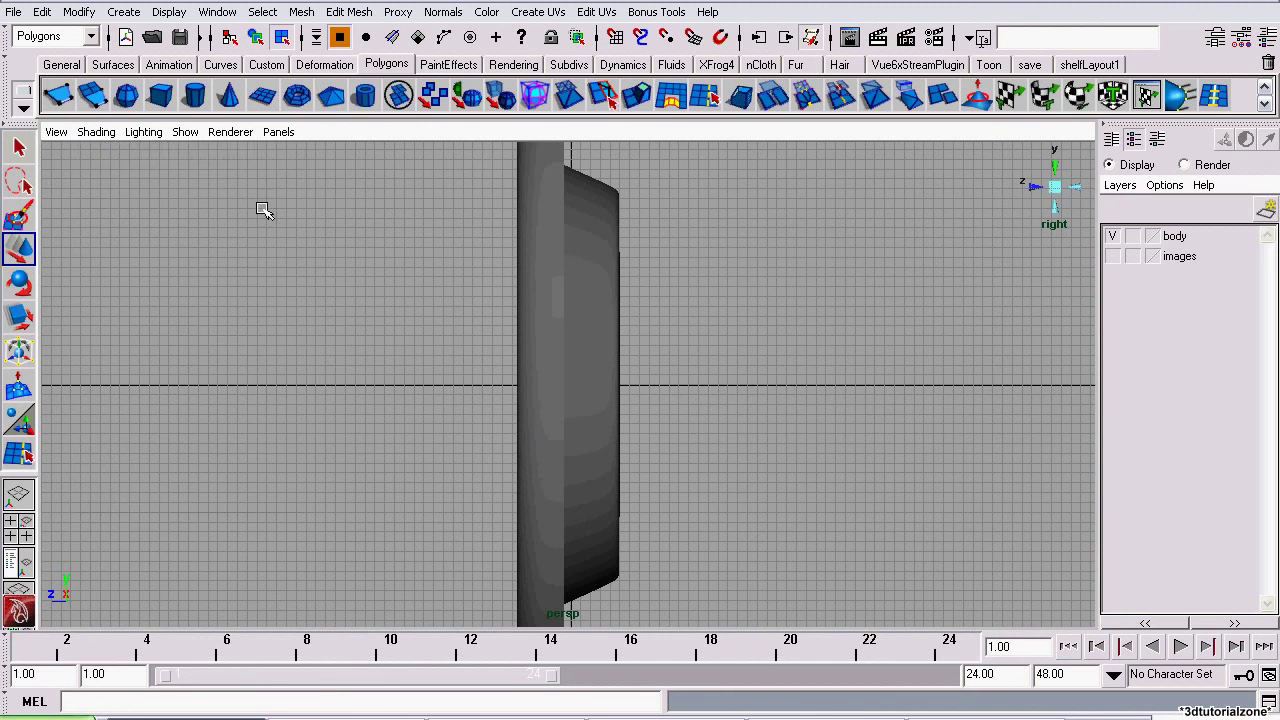
left_click(90, 131)
left_click(115, 163)
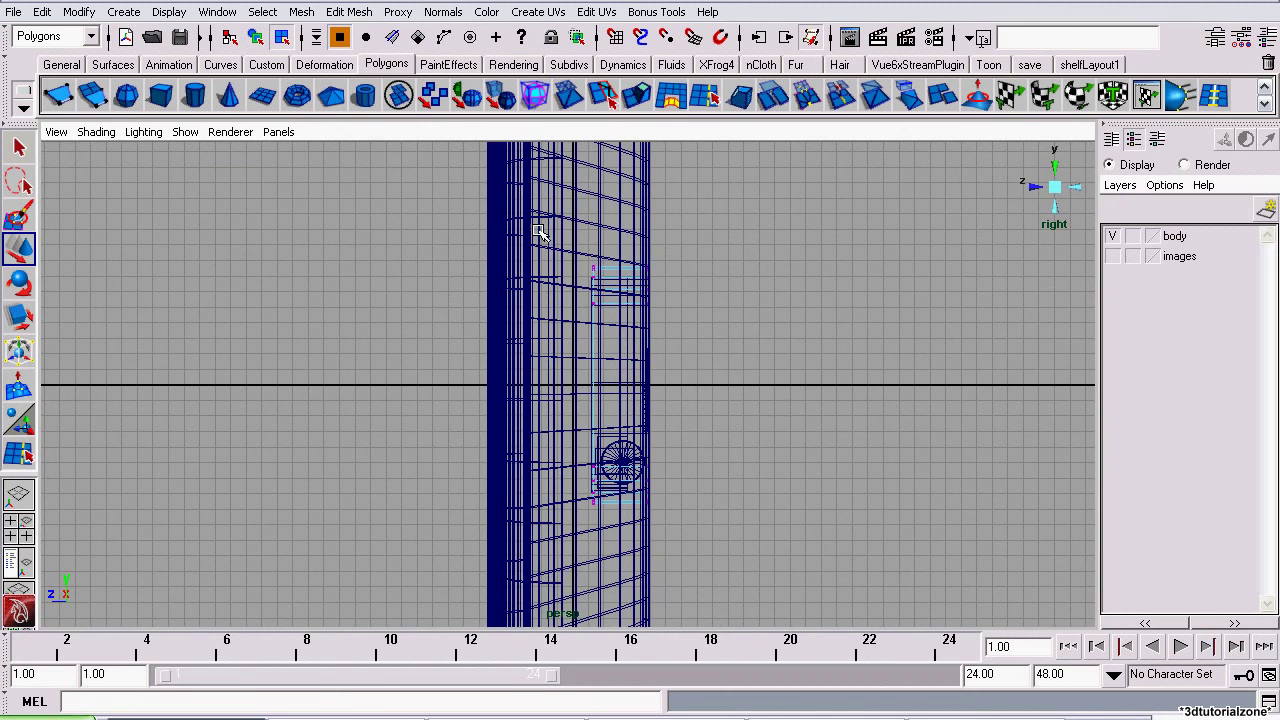
left_click_drag(538, 232, 631, 560)
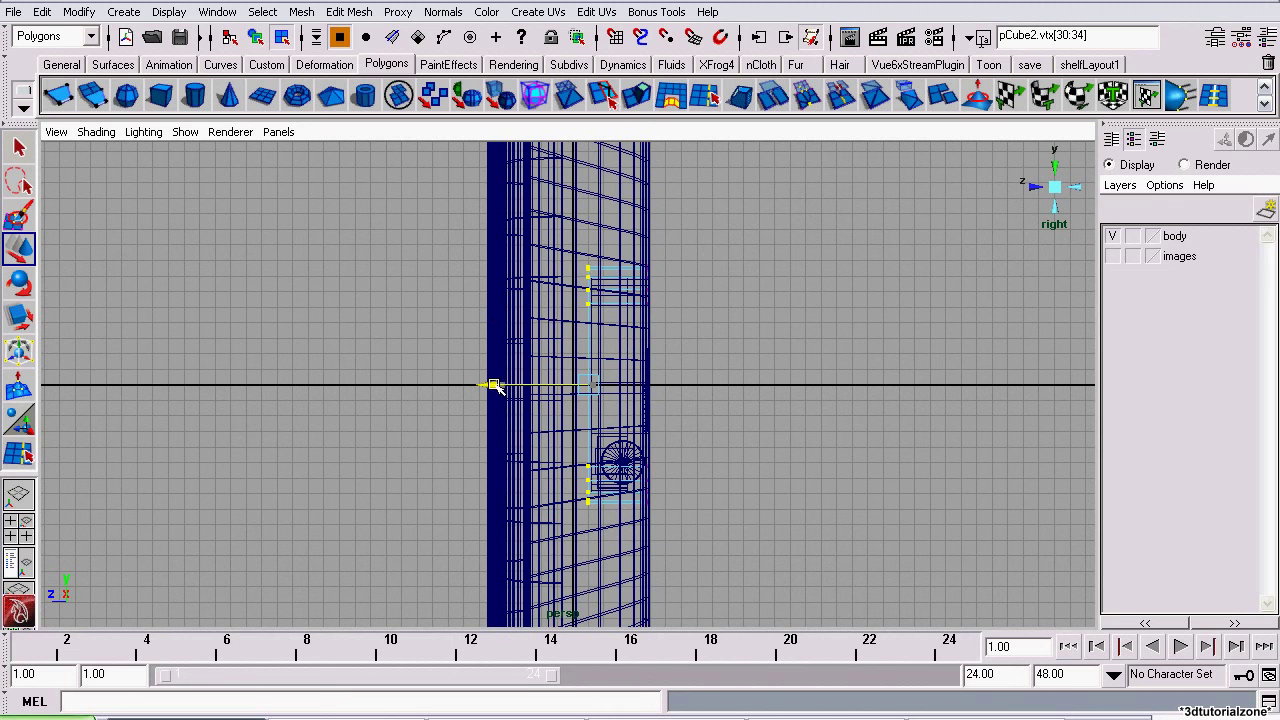
left_click(1047, 193)
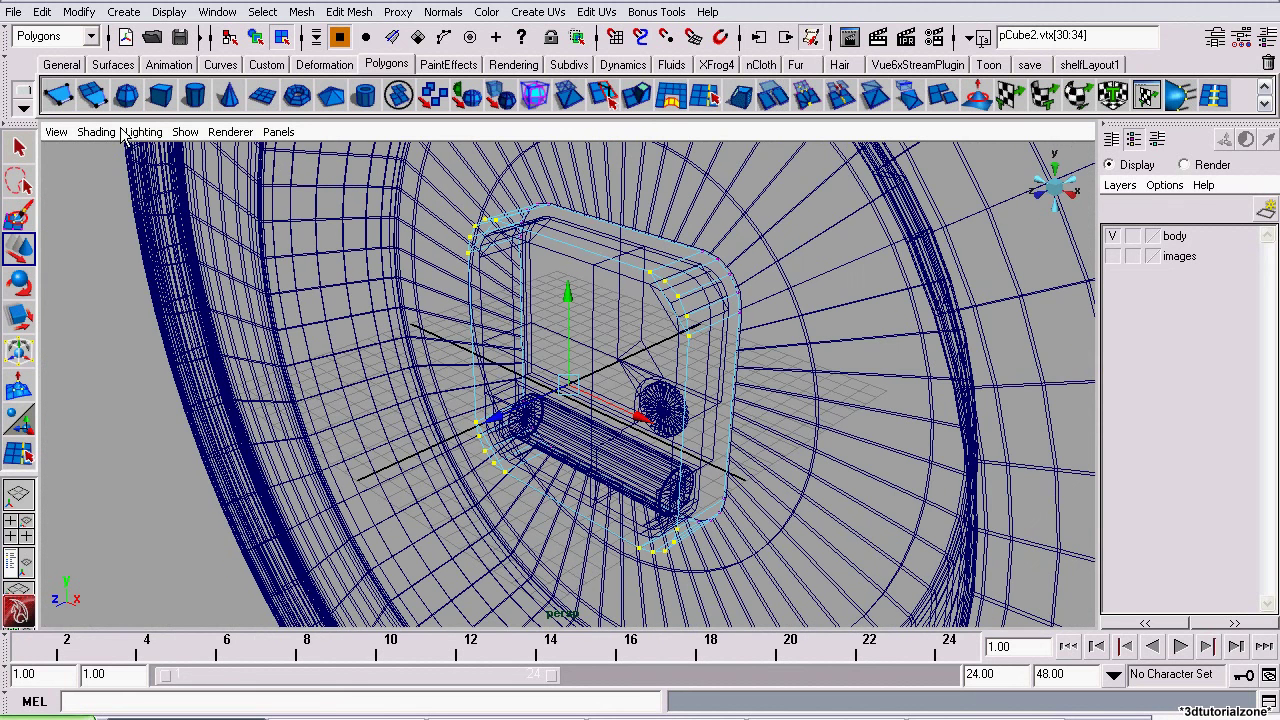
Shade the view, leave vertex mode and examine how the movement sits in the back of the clock
left_click(96, 132)
left_click(125, 177)
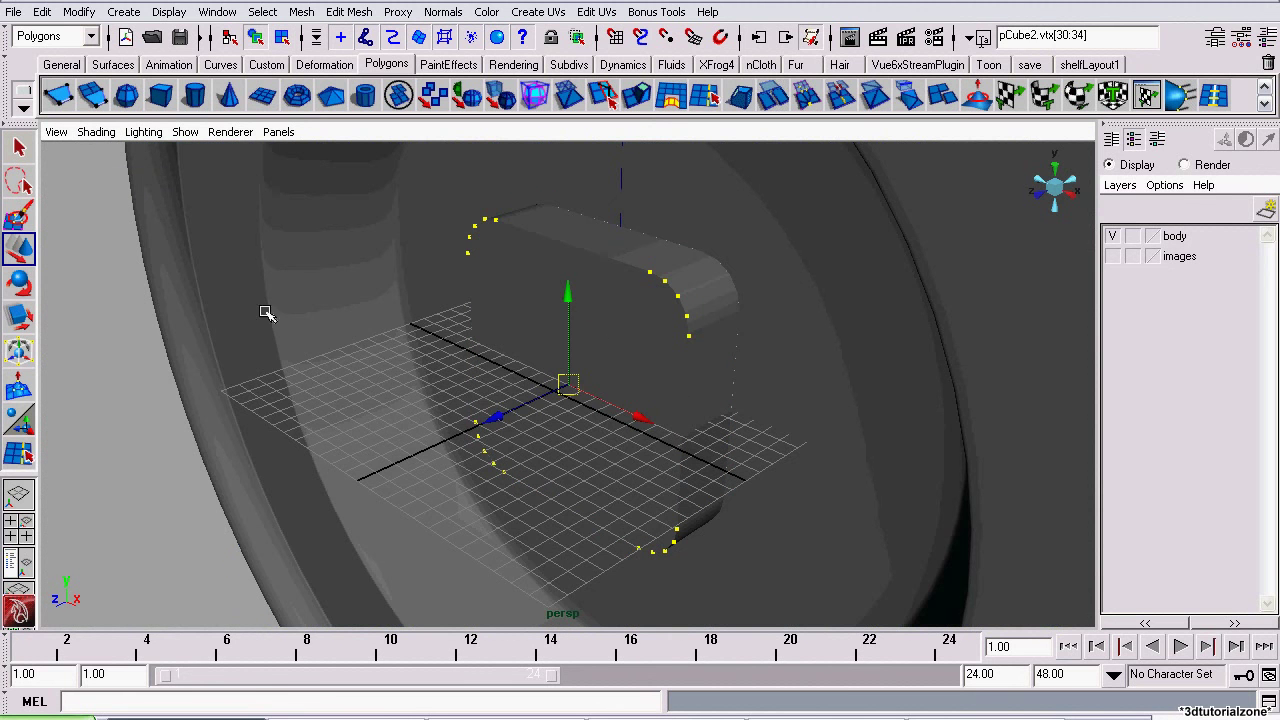
left_click(137, 347)
left_click_drag(622, 411, 153, 395, "alt")
left_click_drag(724, 417, 500, 412, "alt")
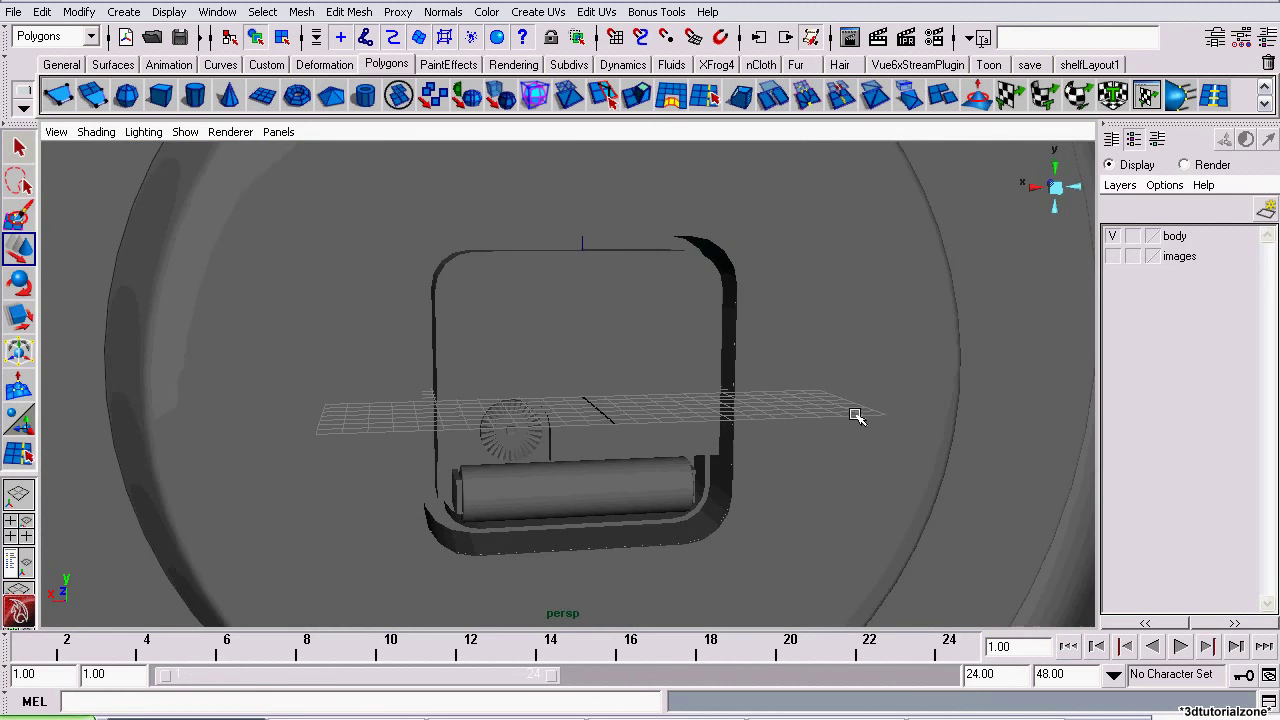
right_click_drag(857, 416, 391, 368, "alt")
left_click_drag(391, 368, 548, 396, "alt")
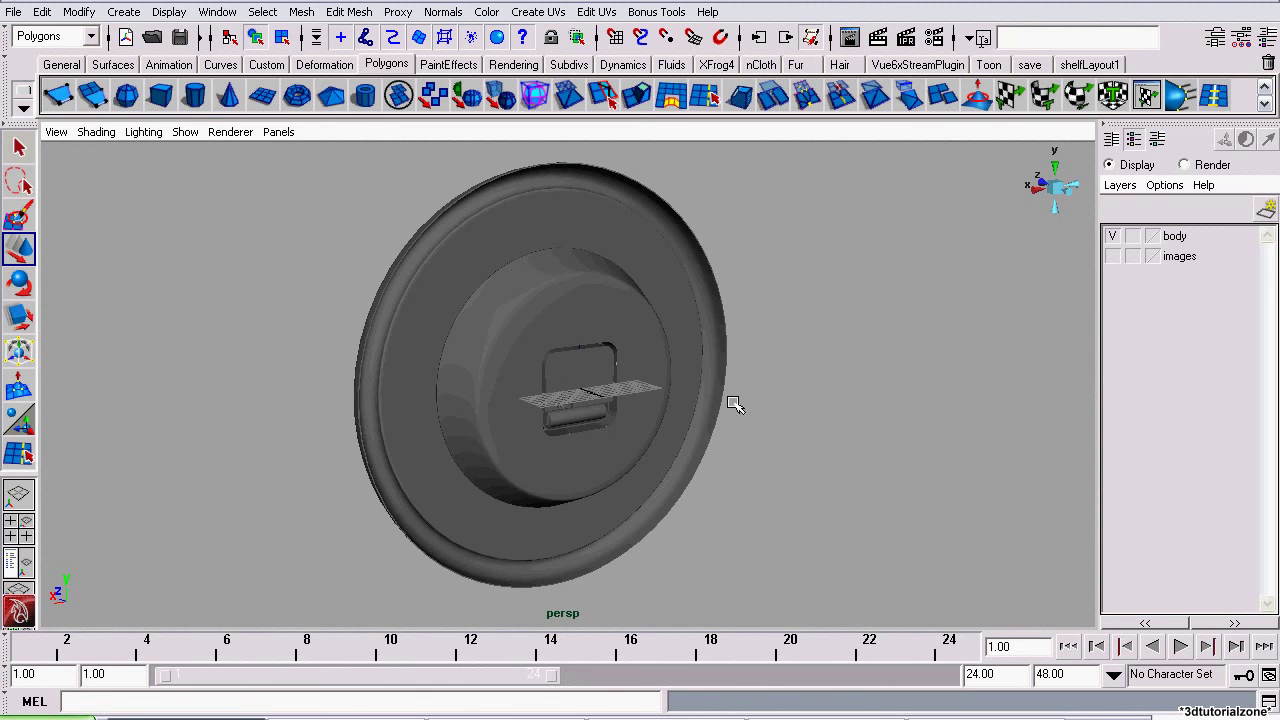
left_click_drag(735, 404, 568, 301, "alt")
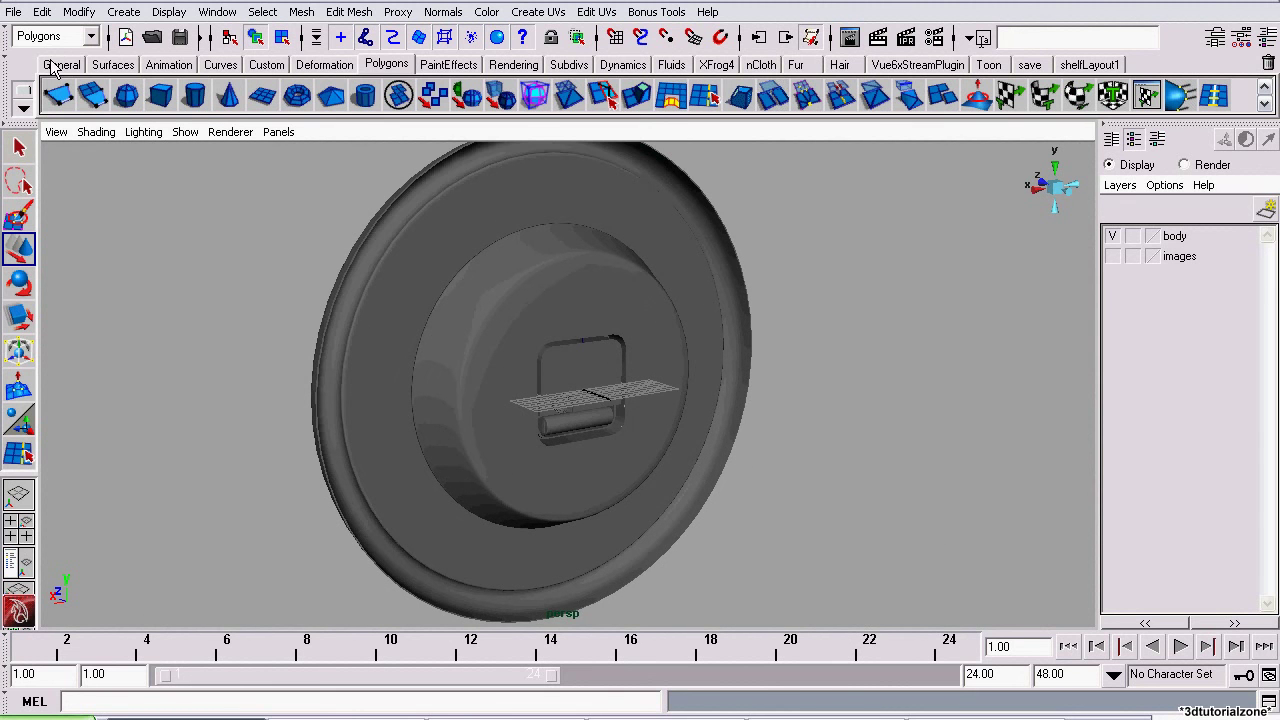
Save the scene as part4 in mayaBinary format in the model folder
left_click(14, 12)
left_click(70, 101)
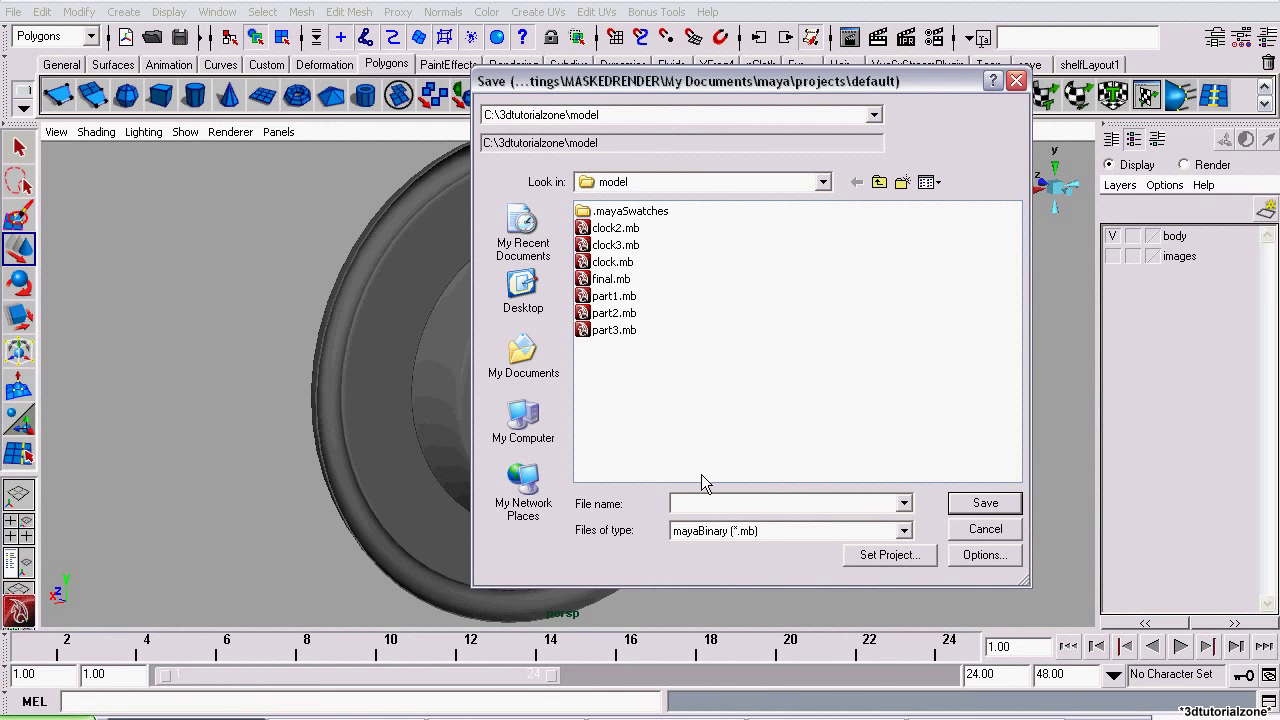
type("part4")
left_click(987, 504)
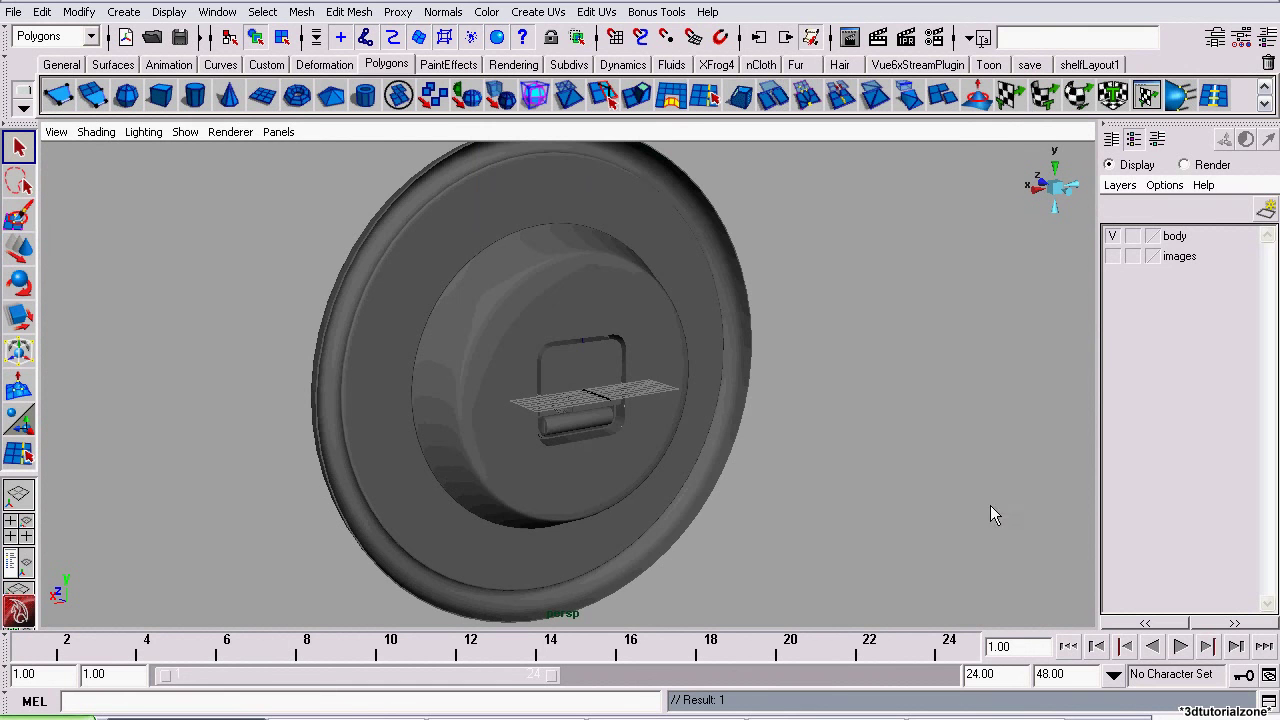
right_click_drag(847, 413, 784, 406, "alt")
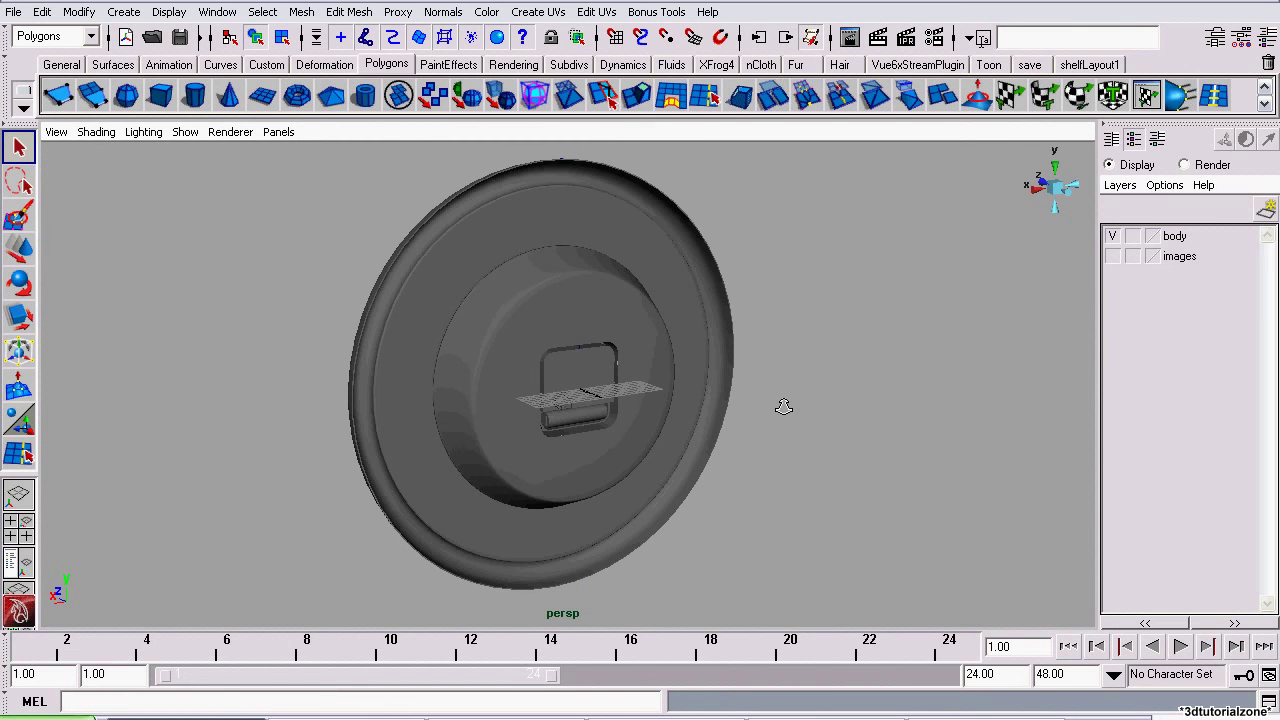